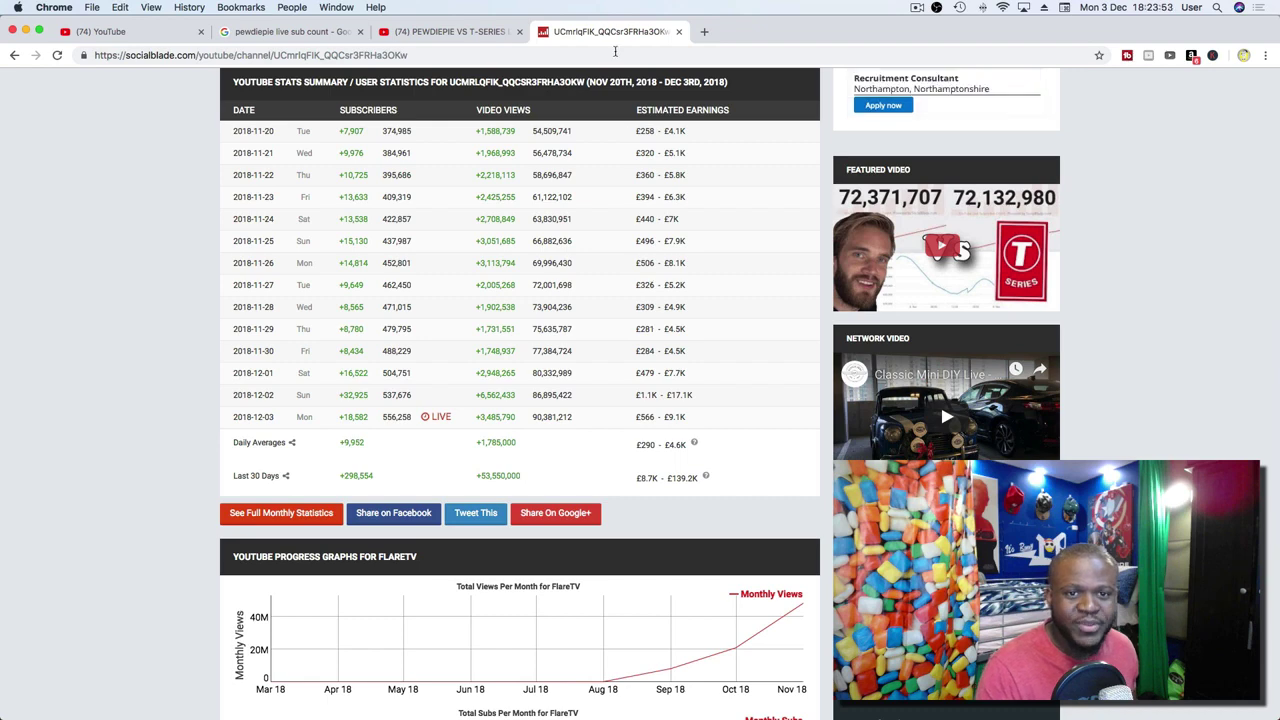
Search Google for obs studio and review the software description and supported operating systems.
{"action": "left_click", "coordinate": [608, 57]}
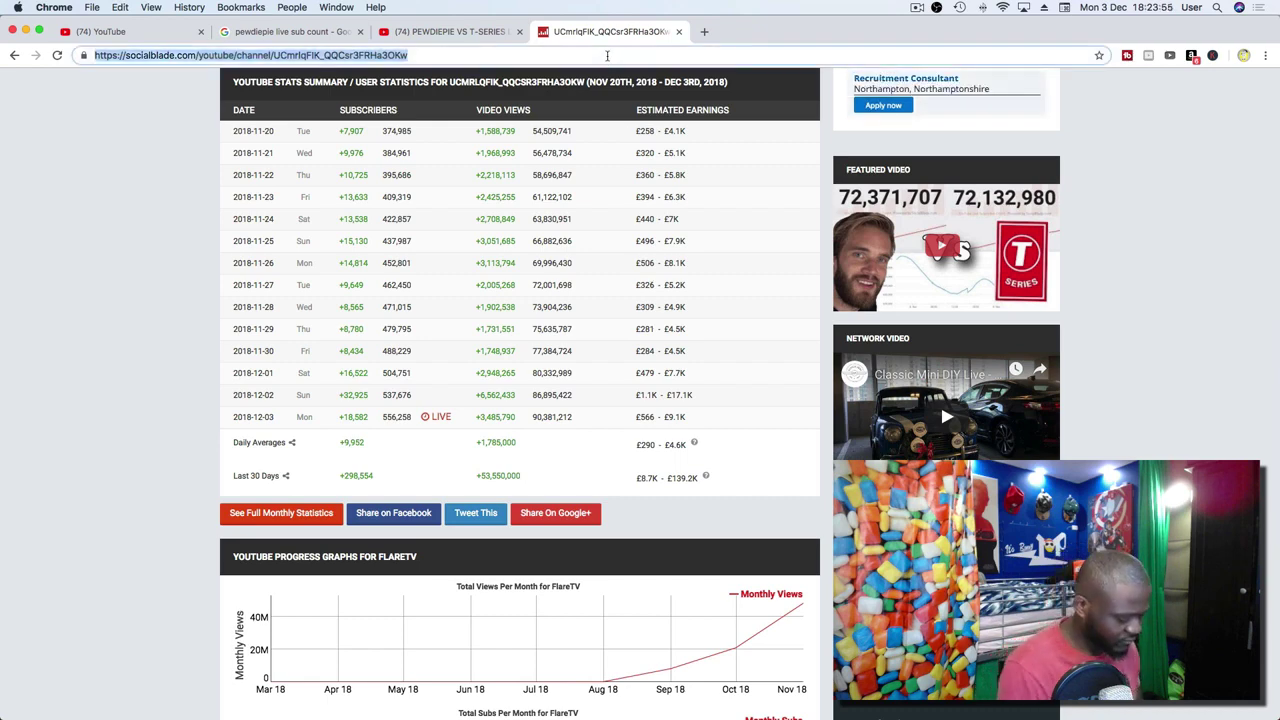
{"action": "type", "text": "obsd"}
{"action": "key", "text": "Return"}
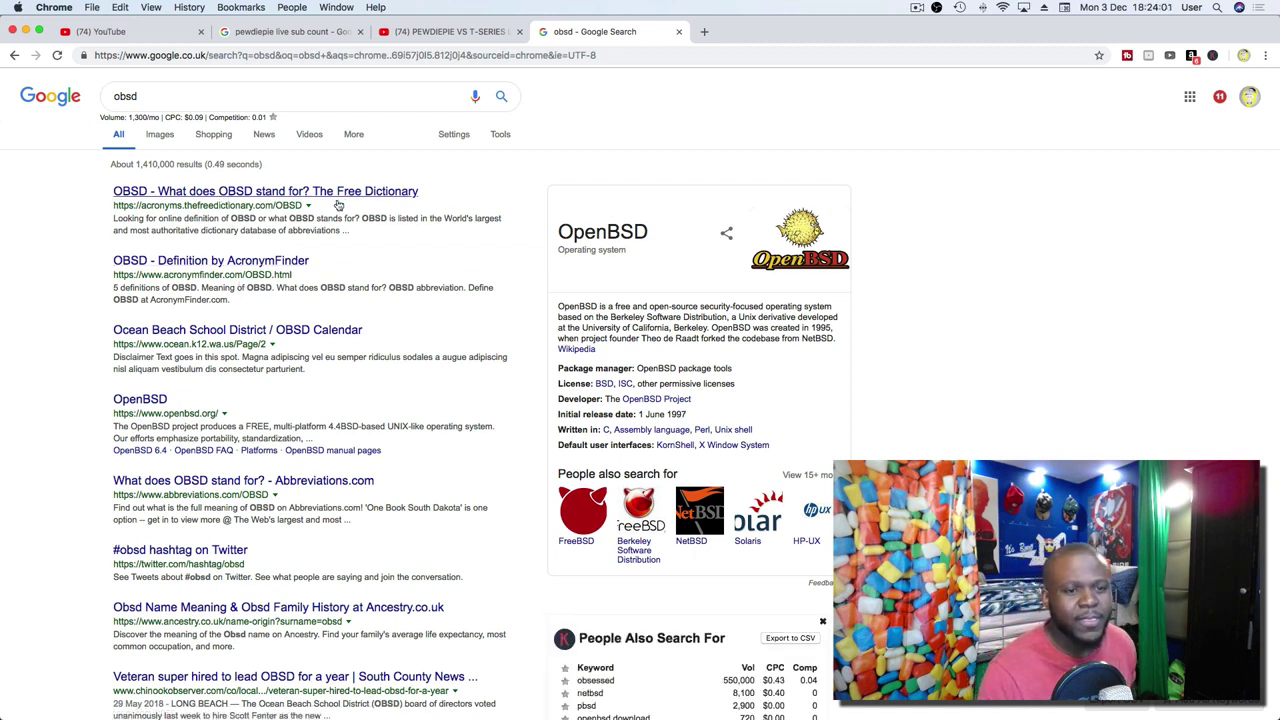
{"action": "left_click", "coordinate": [310, 194]}
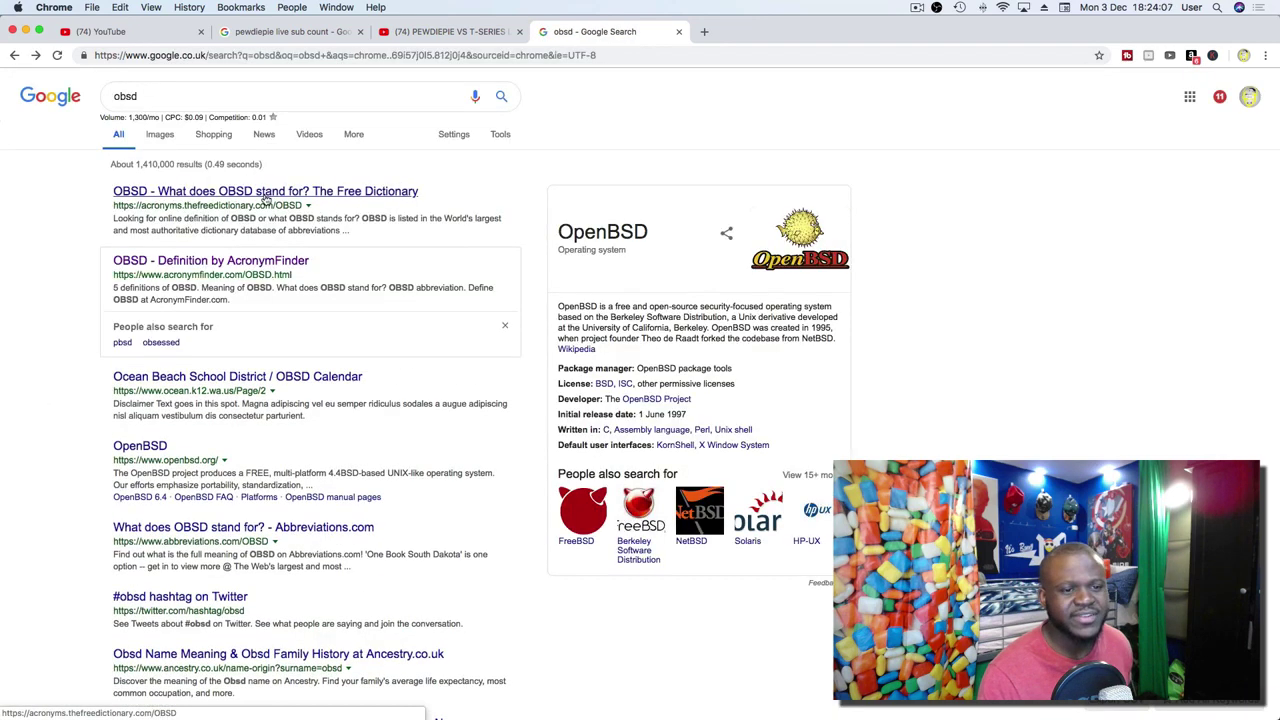
{"action": "left_click", "coordinate": [238, 103]}
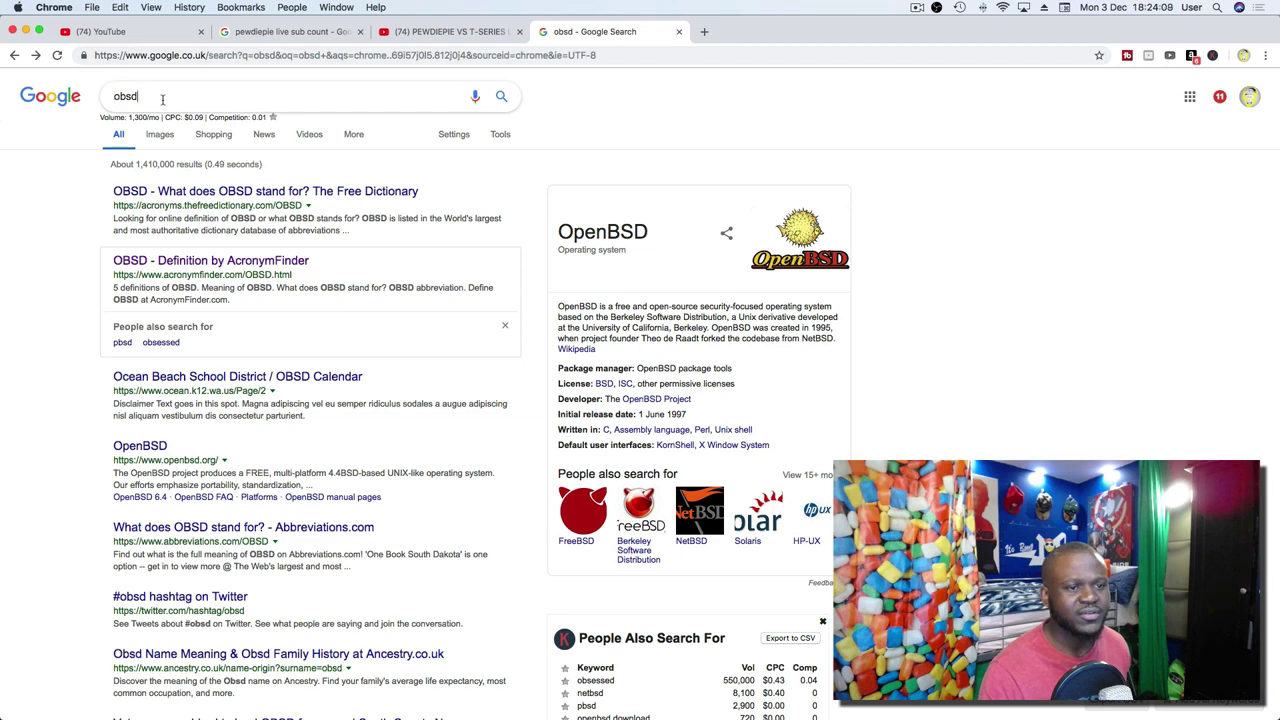
{"action": "key", "text": "BackSpace"}
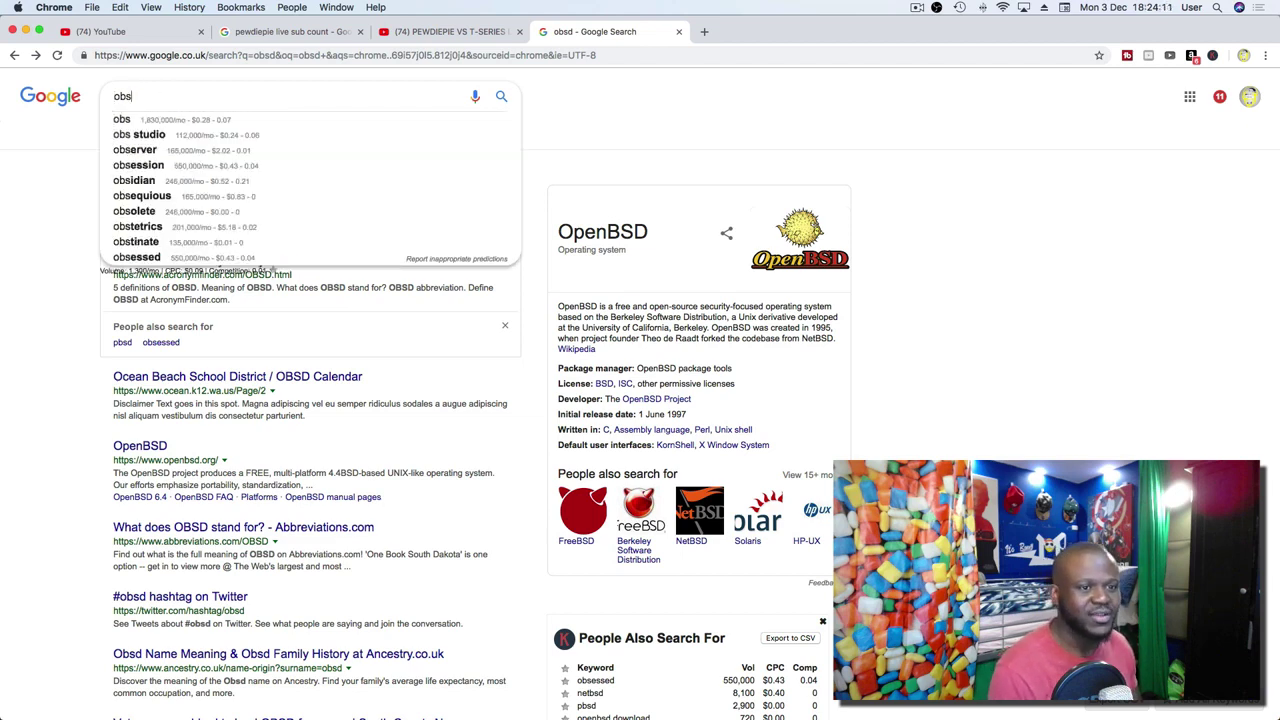
{"action": "left_click", "coordinate": [163, 136]}
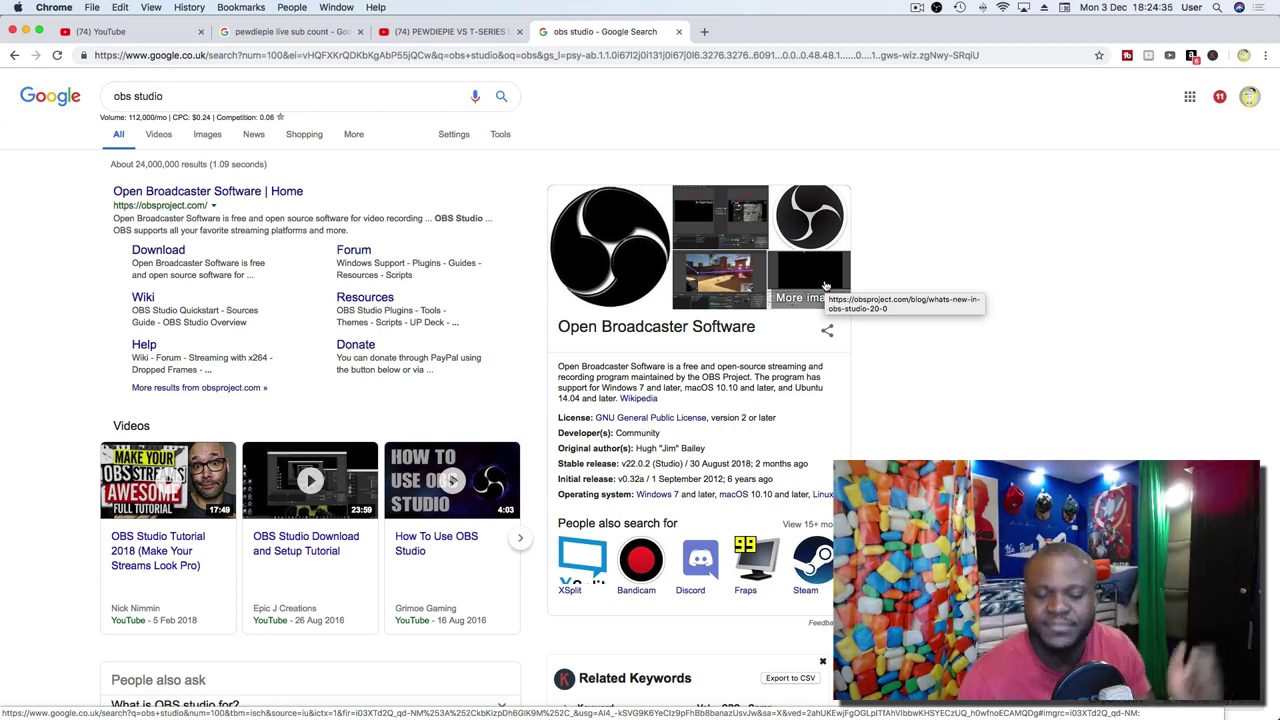
{"action": "left_click_drag", "start_coordinate": [558, 398], "coordinate": [942, 396]}
{"action": "scroll", "coordinate": [942, 396], "scroll_direction": "down", "scroll_amount": 5}
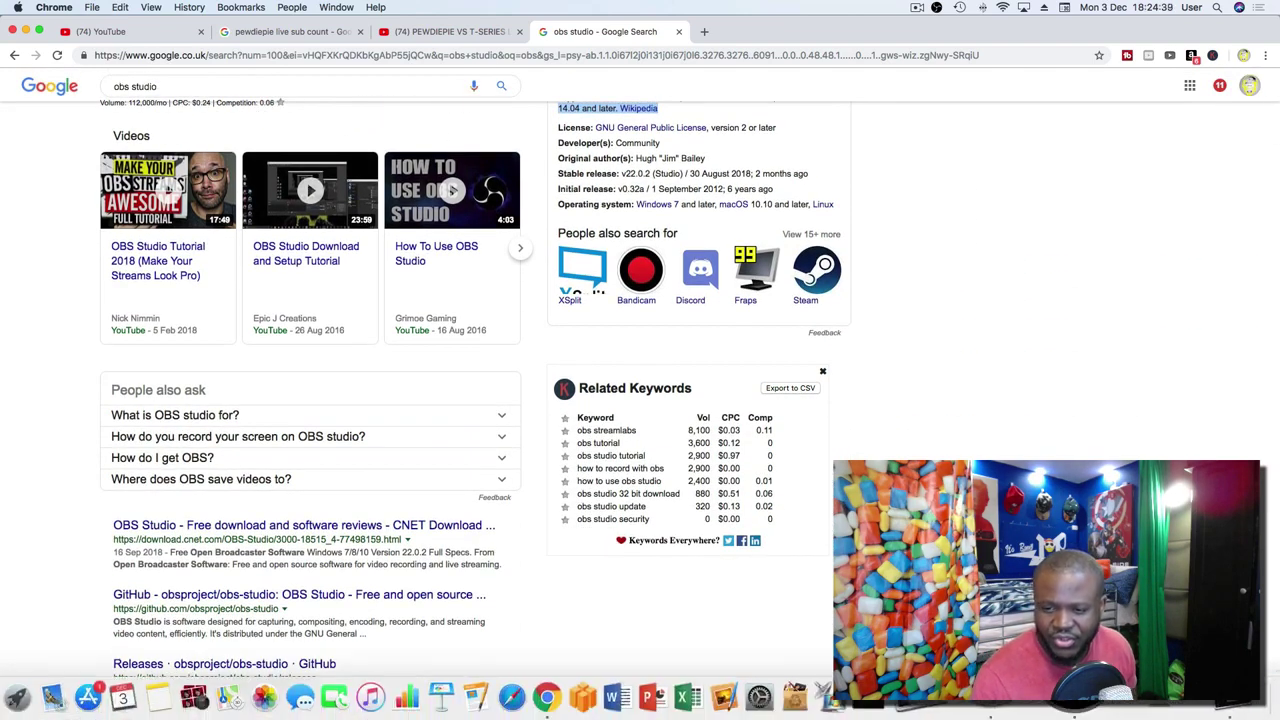
Switch to OBS Studio, add a new browser source named Pewdiepie, and select its URL.
{"action": "left_click", "coordinate": [942, 712]}
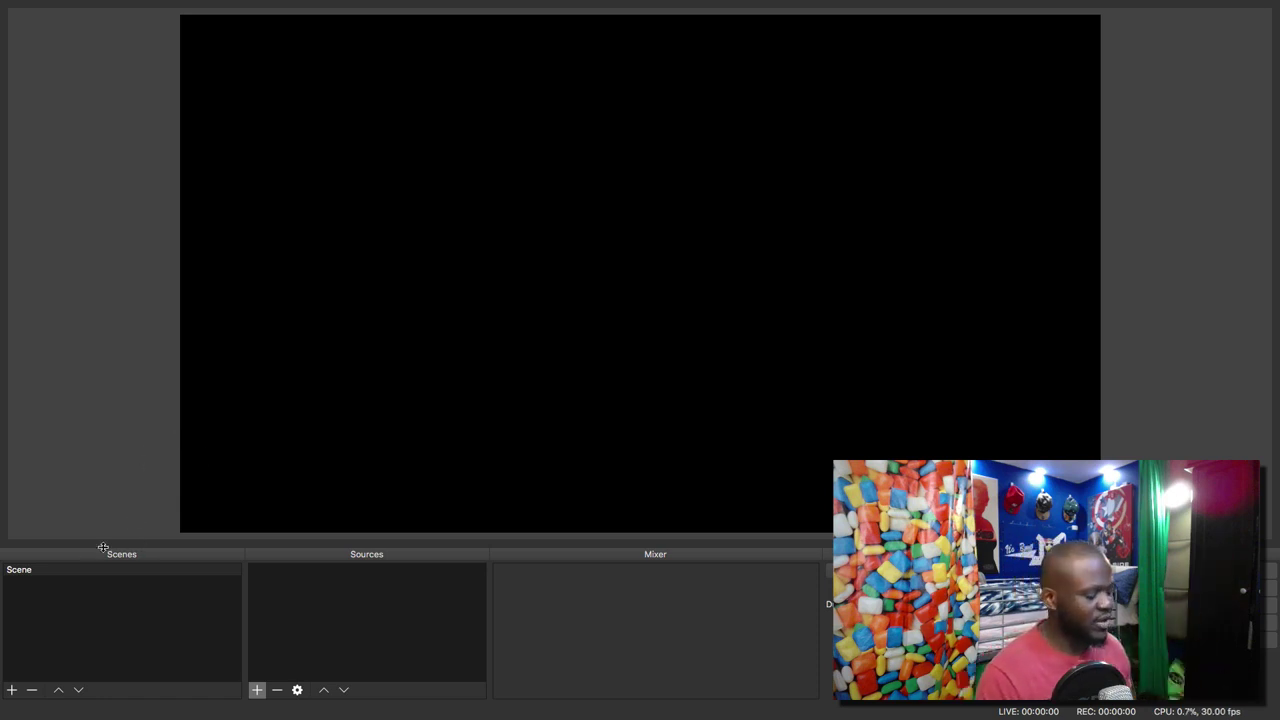
{"action": "left_click", "coordinate": [257, 690]}
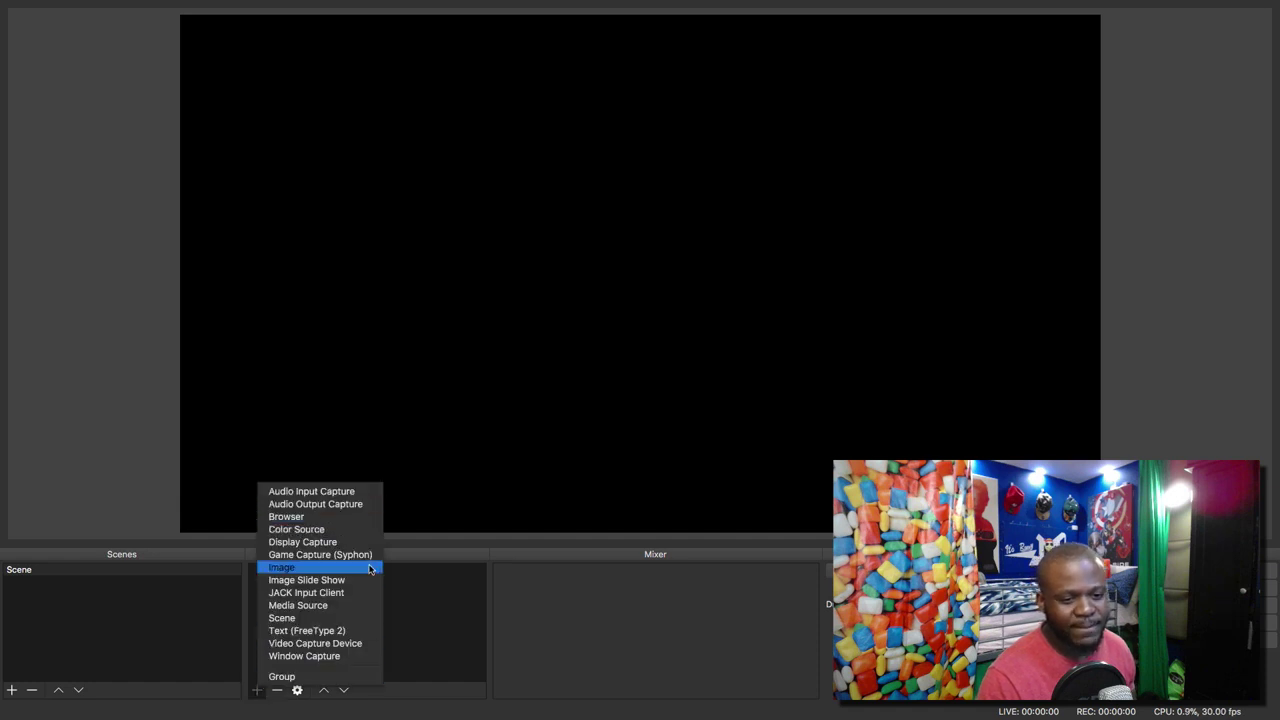
{"action": "left_click", "coordinate": [320, 516]}
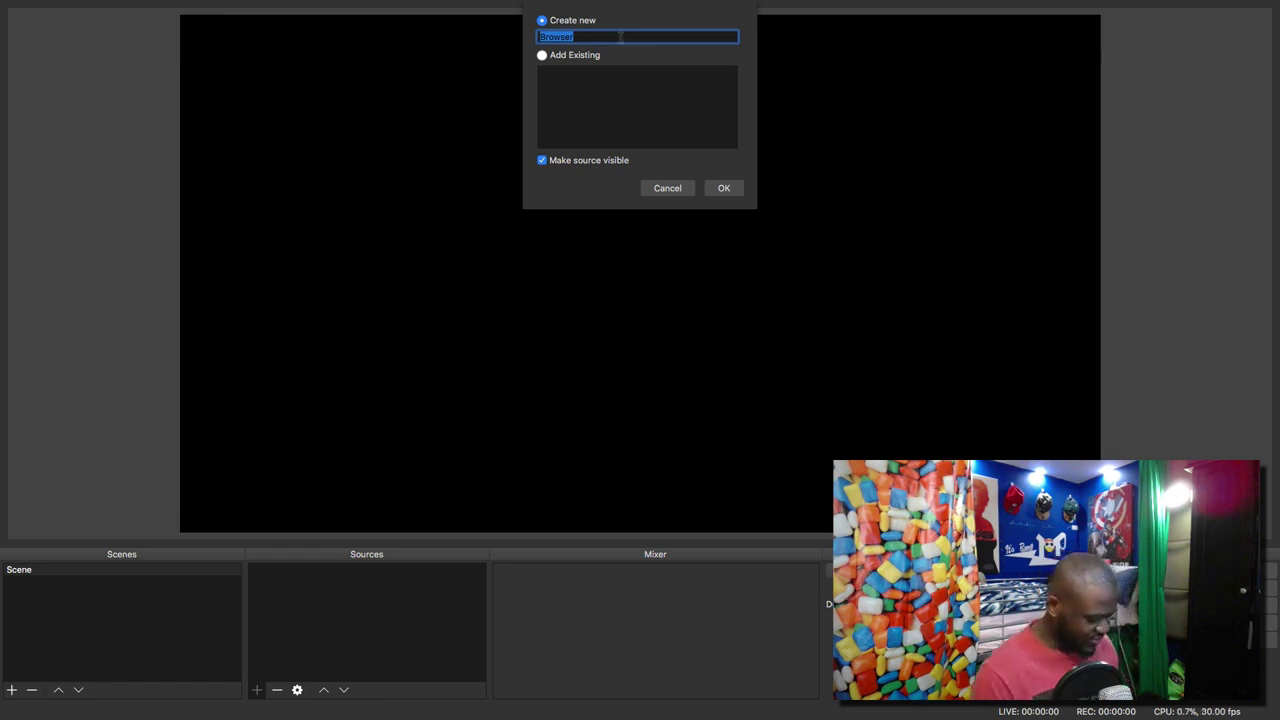
{"action": "type", "text": "Pewdiepie"}
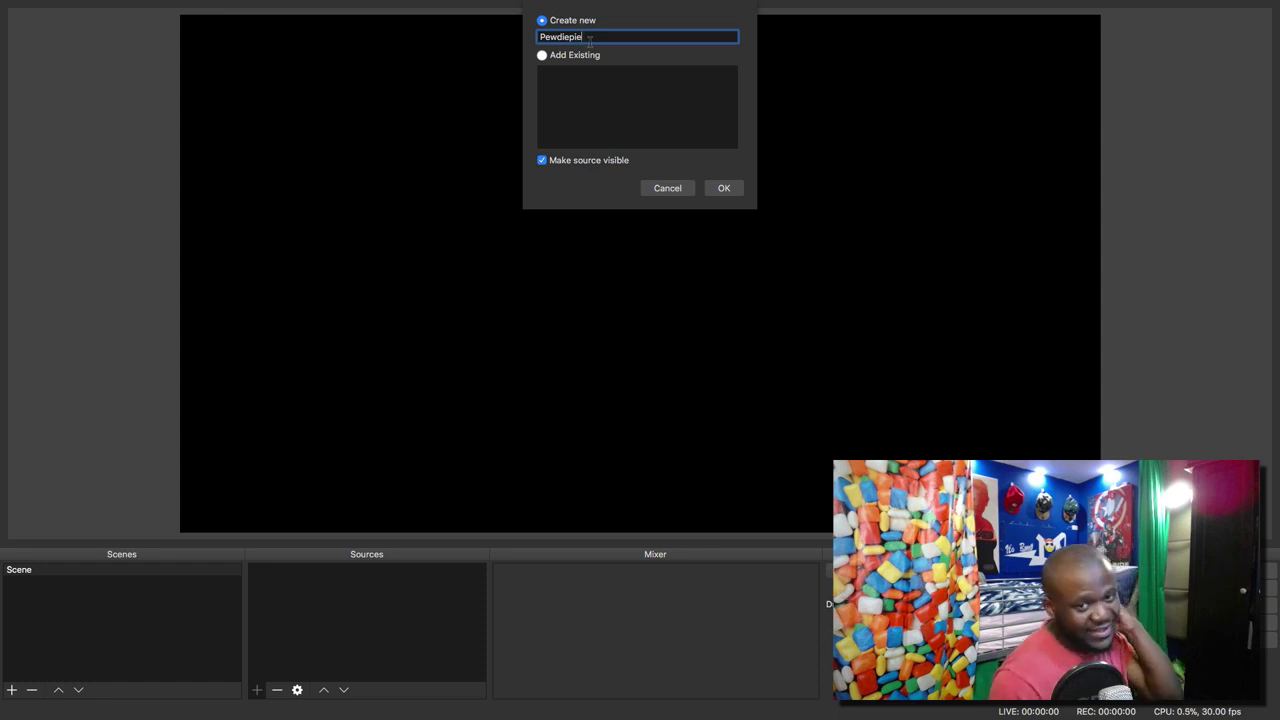
{"action": "left_click", "coordinate": [722, 188]}
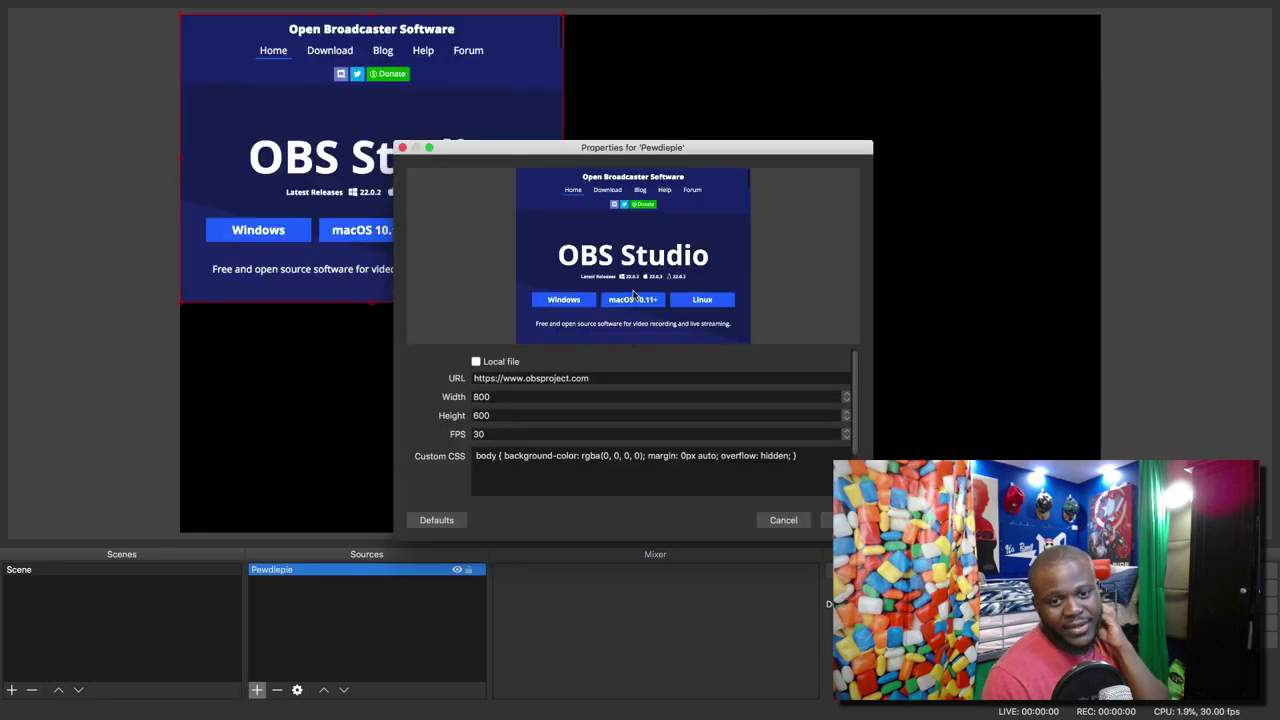
{"action": "triple_click", "coordinate": [582, 383]}
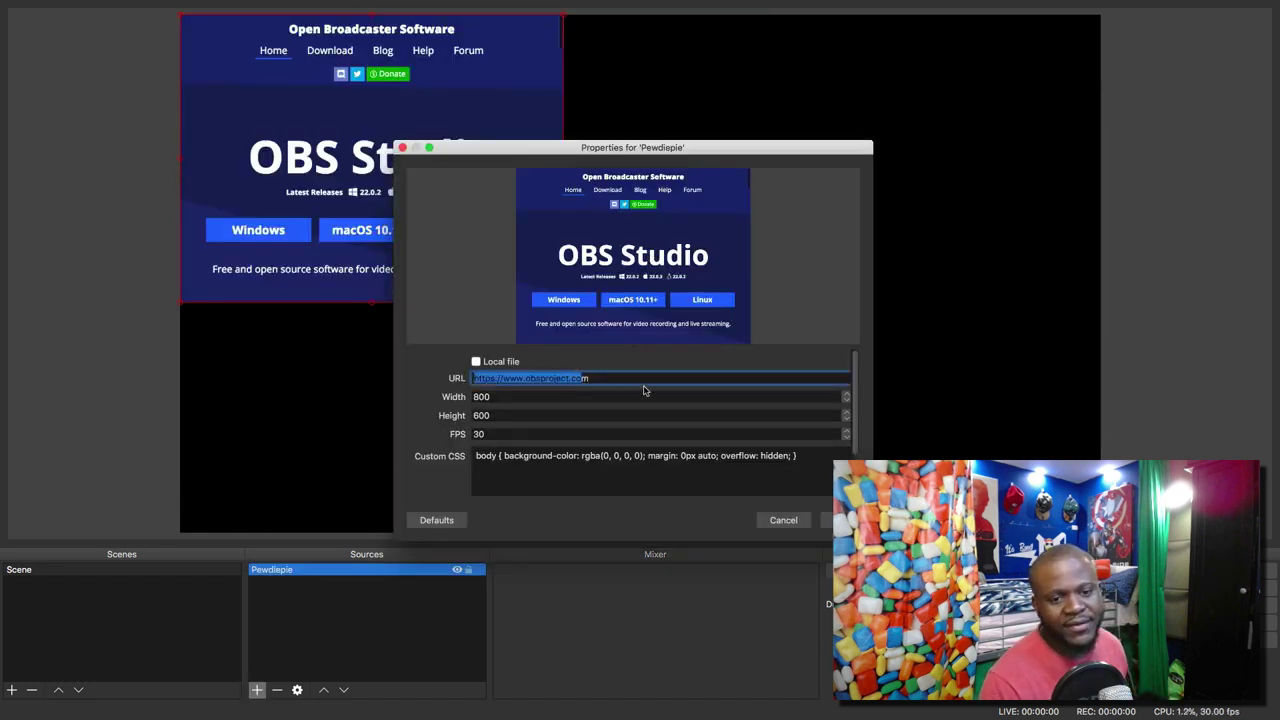
{"action": "triple_click", "coordinate": [617, 378]}
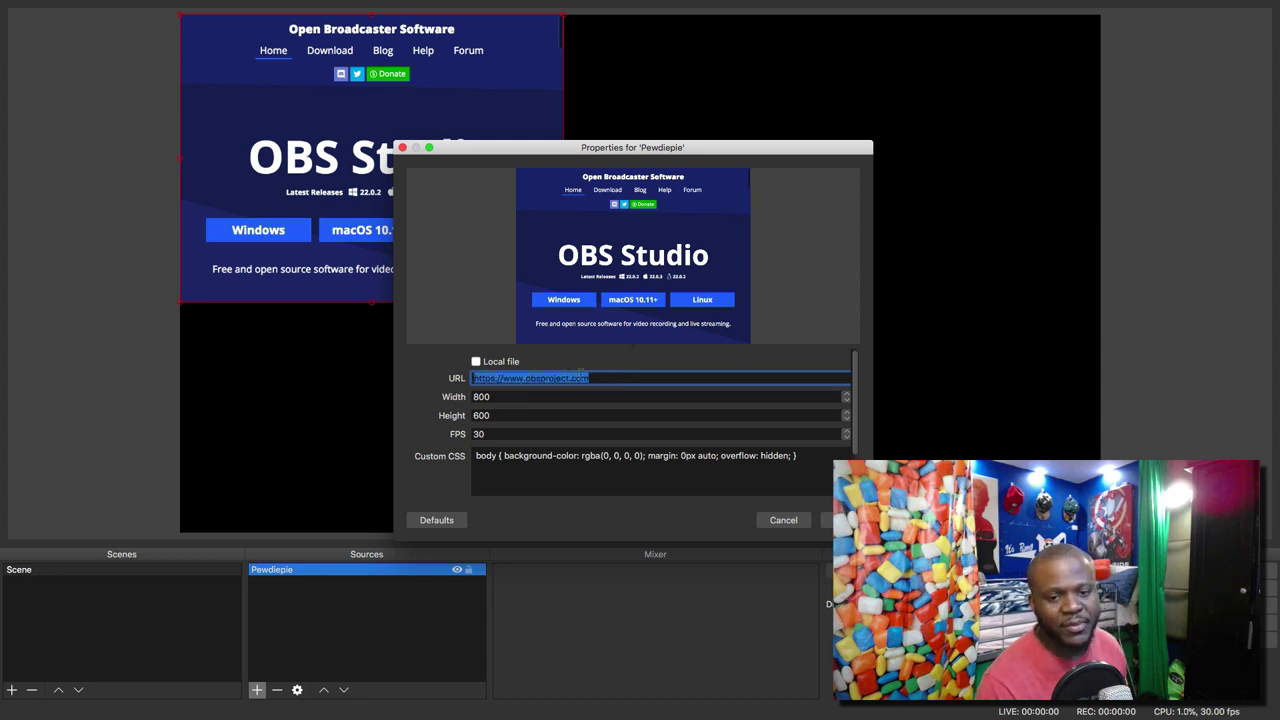
Switch to Chrome and search Google for pewdiepie vs t series sub count.
{"action": "key", "text": "ctrl+Left"}
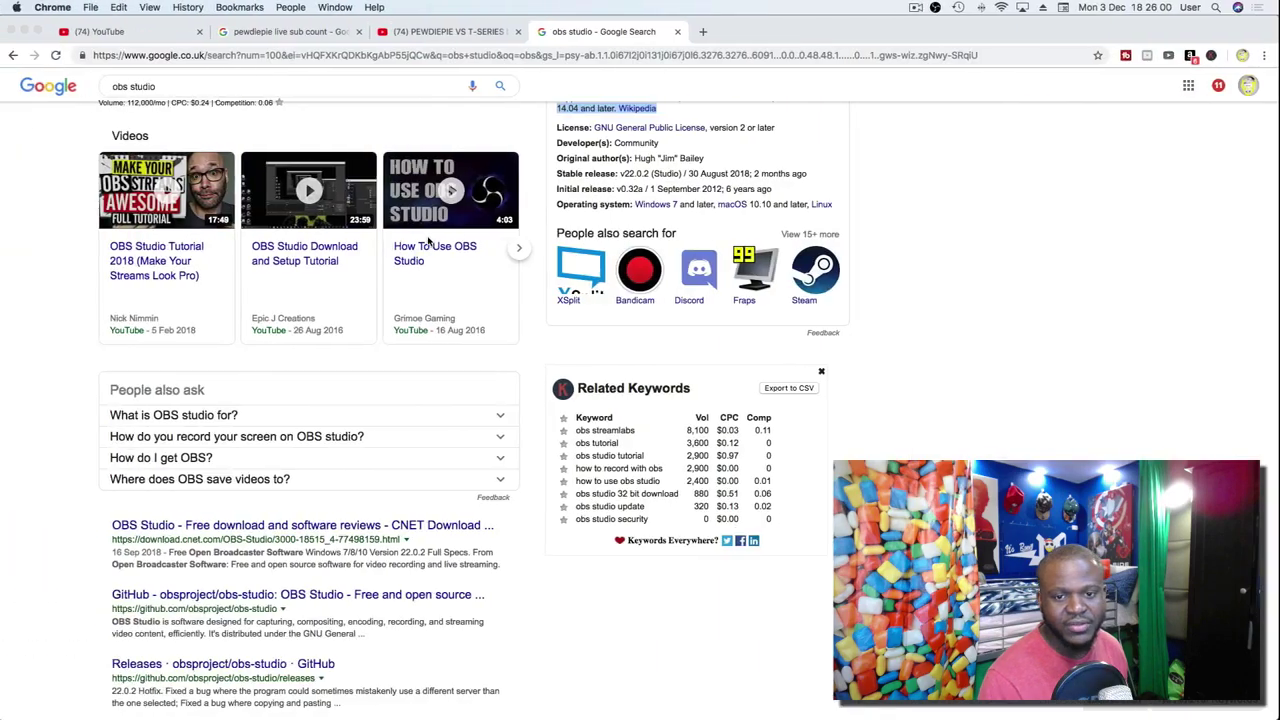
{"action": "scroll", "coordinate": [841, 313], "scroll_direction": "up", "scroll_amount": 3}
{"action": "triple_click", "coordinate": [243, 97]}
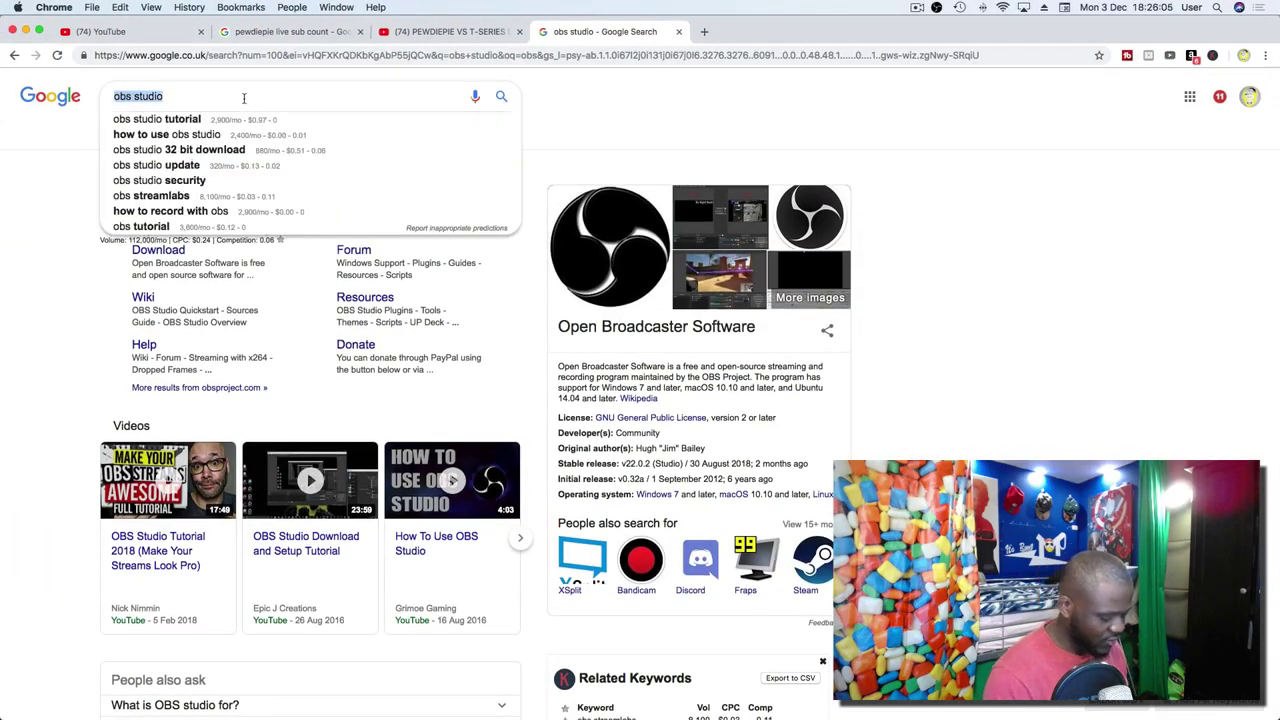
{"action": "type", "text": "pewd"}
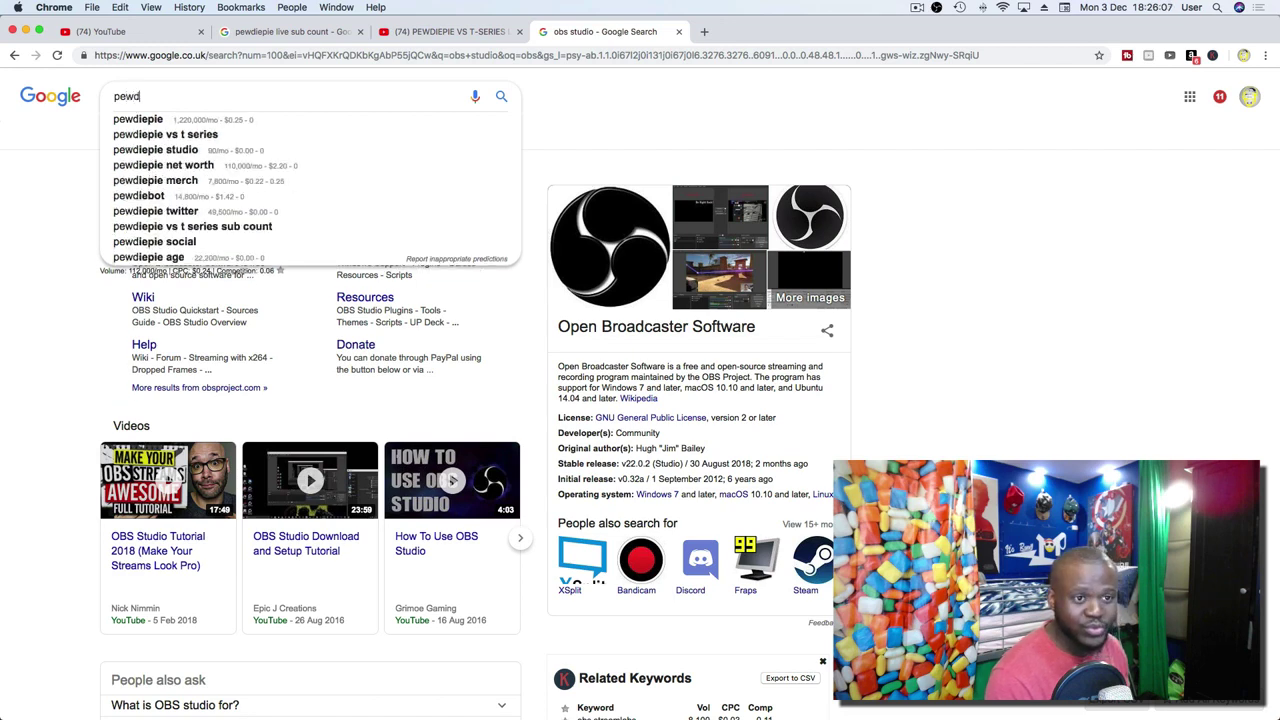
{"action": "type", "text": "i"}
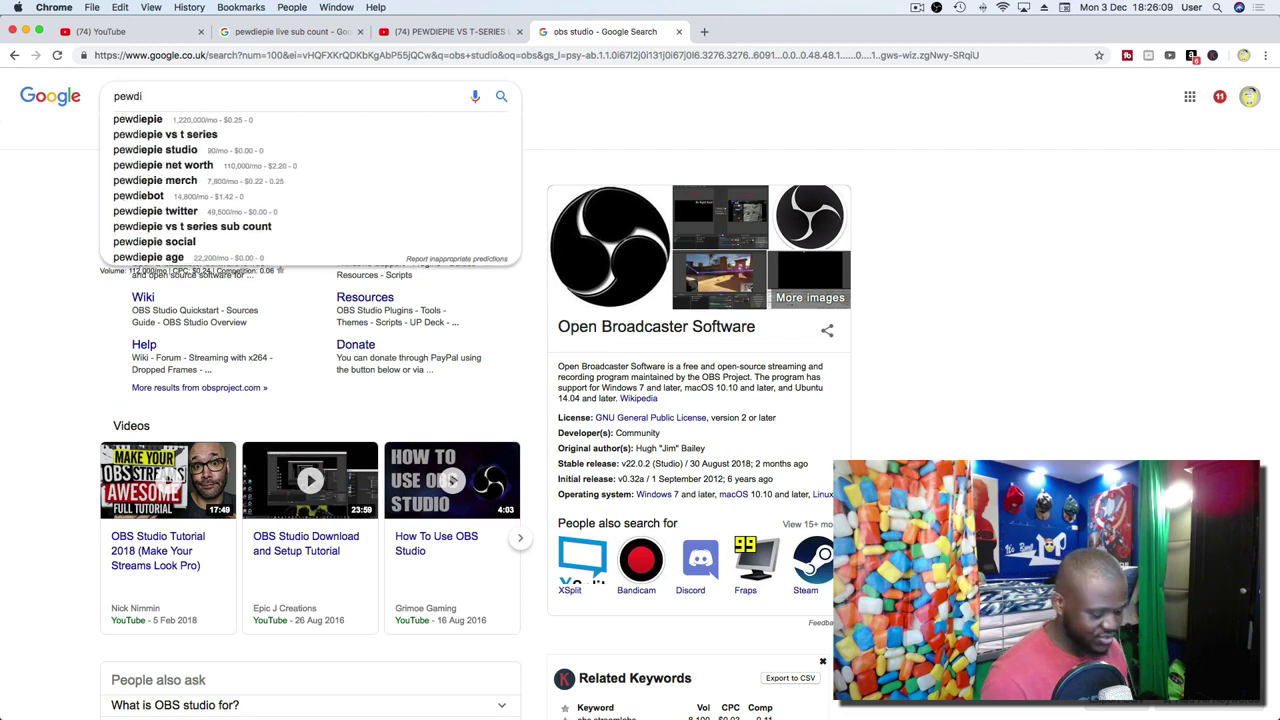
{"action": "key", "text": "Down"}
{"action": "key", "text": "Down"}
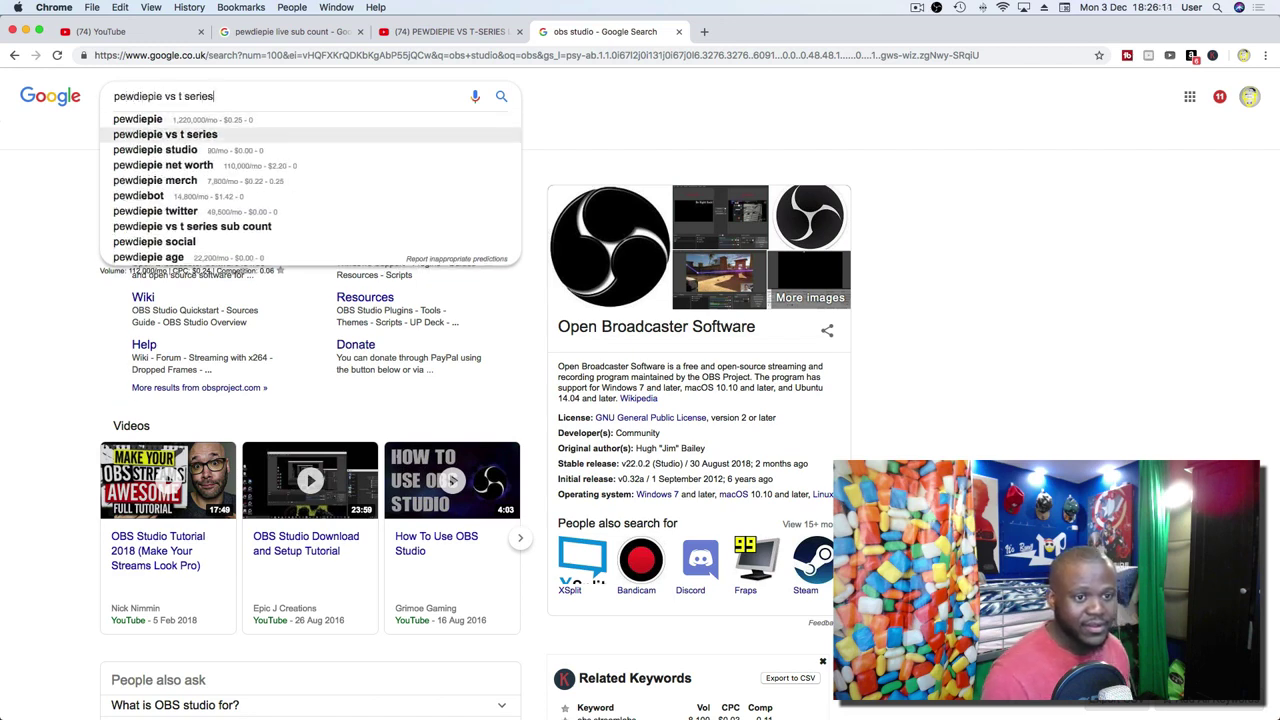
{"action": "left_click", "coordinate": [248, 233]}
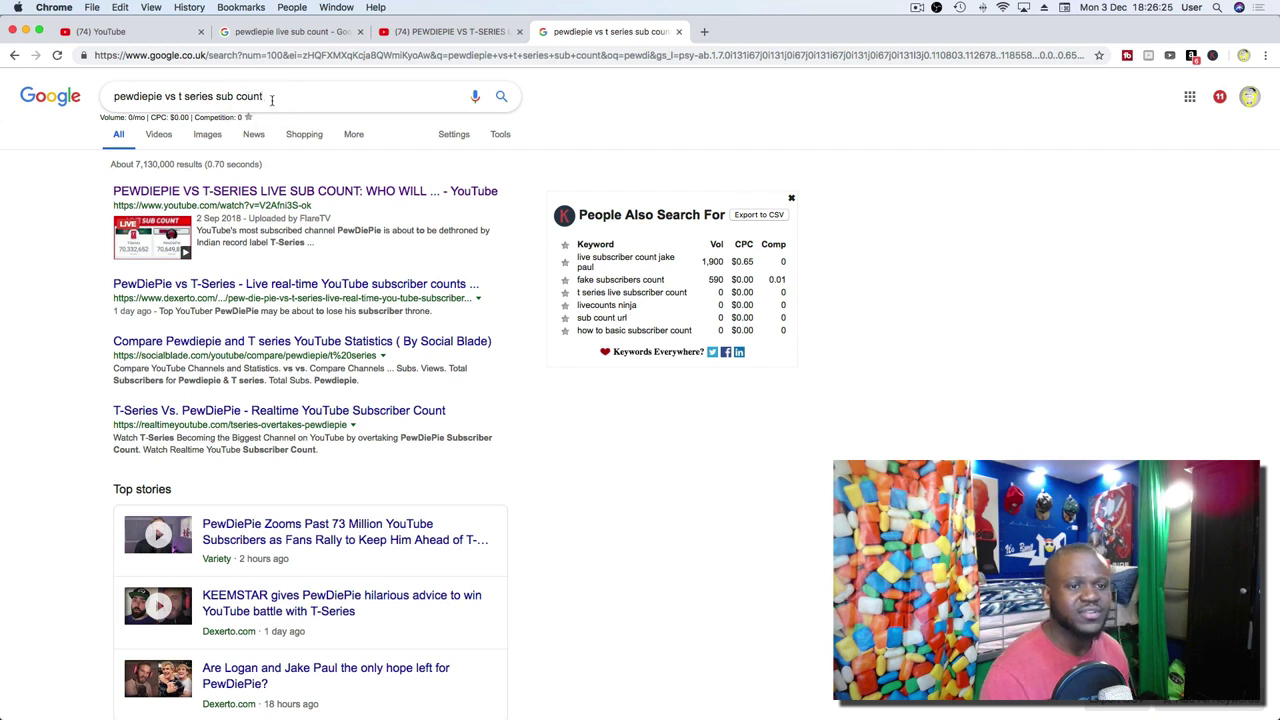
Look at the Dexerto live subscriber count and Social Blade comparison results, returning to the search results.
{"action": "left_click", "coordinate": [240, 285]}
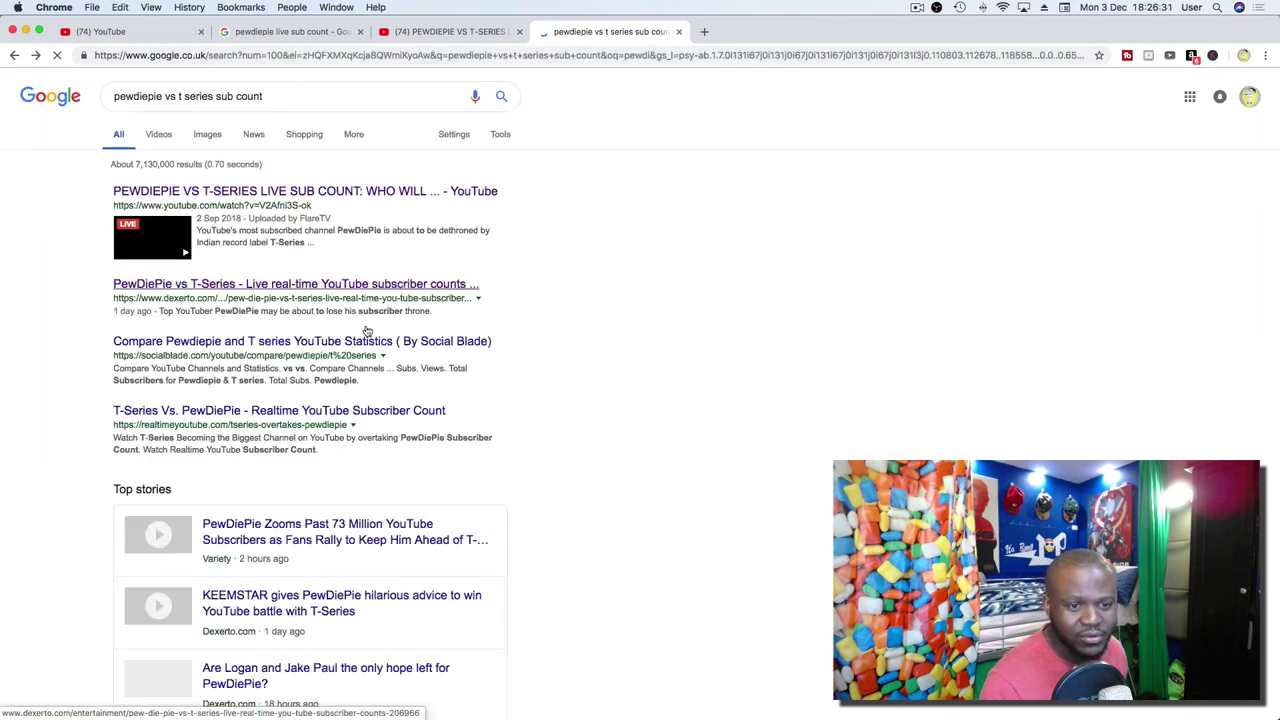
{"action": "left_click", "coordinate": [362, 341]}
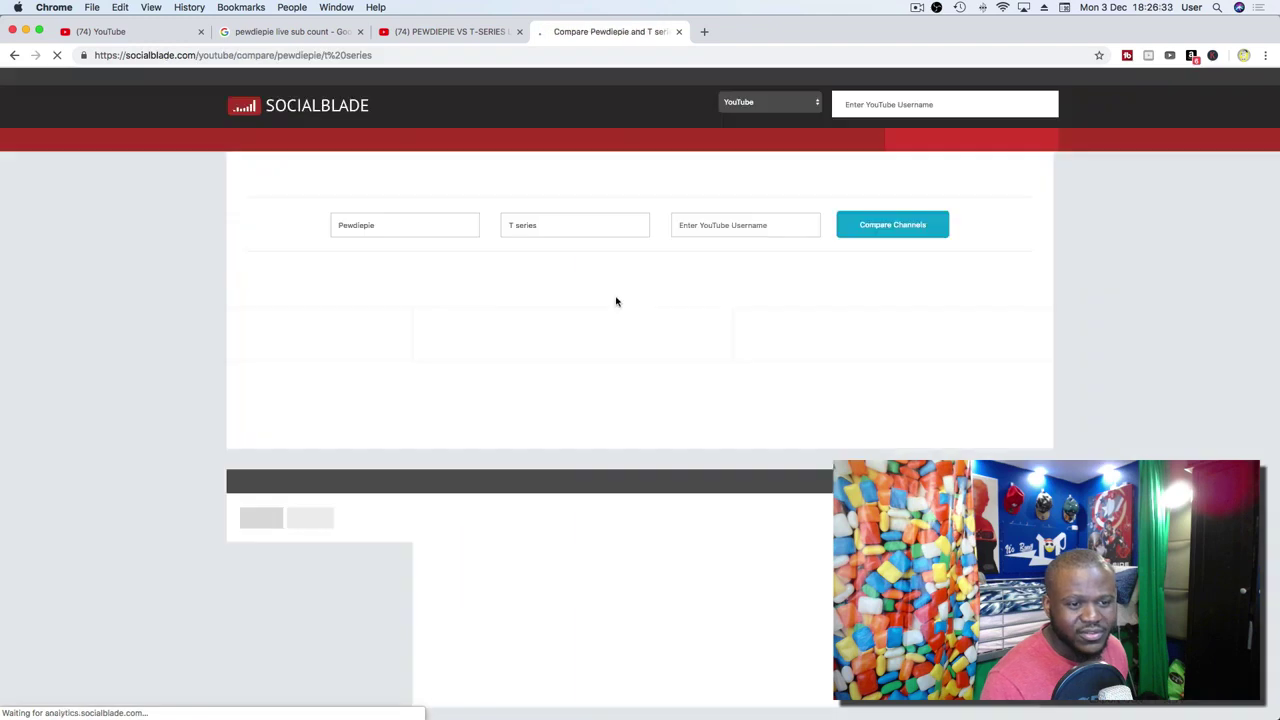
{"action": "scroll", "coordinate": [559, 302], "scroll_direction": "left", "scroll_amount": 3}
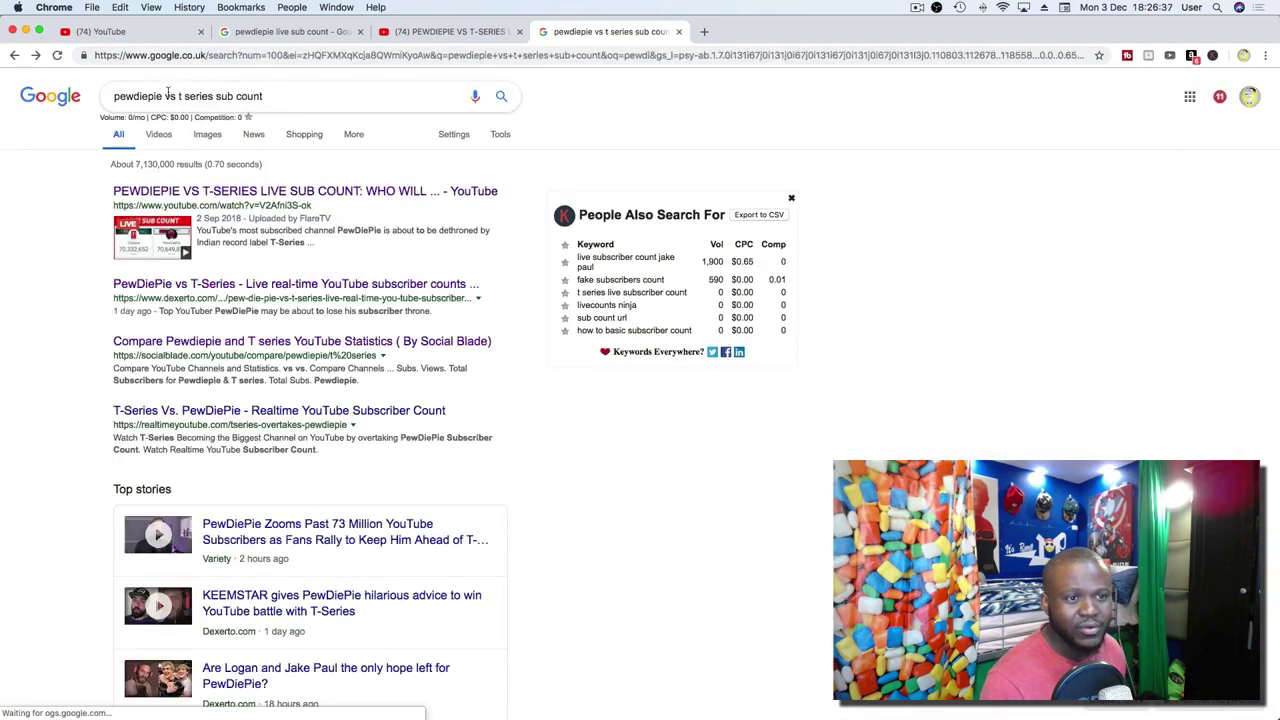
Shorten the Google query to pewdiepie, and search for pewdiepie sub count.
{"action": "left_click_drag", "start_coordinate": [165, 97], "coordinate": [294, 99]}
{"action": "key", "text": "BackSpace"}
{"action": "key", "text": "Return"}
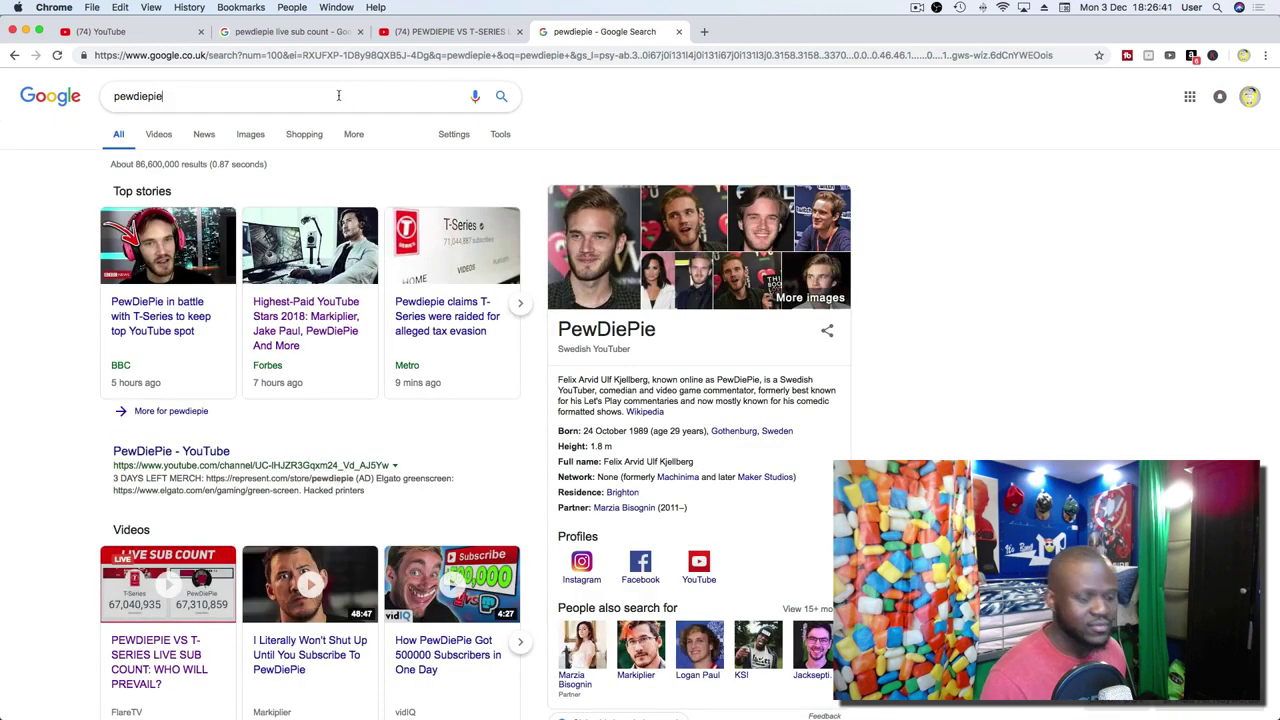
{"action": "left_click", "coordinate": [339, 95]}
{"action": "type", "text": "sub count"}
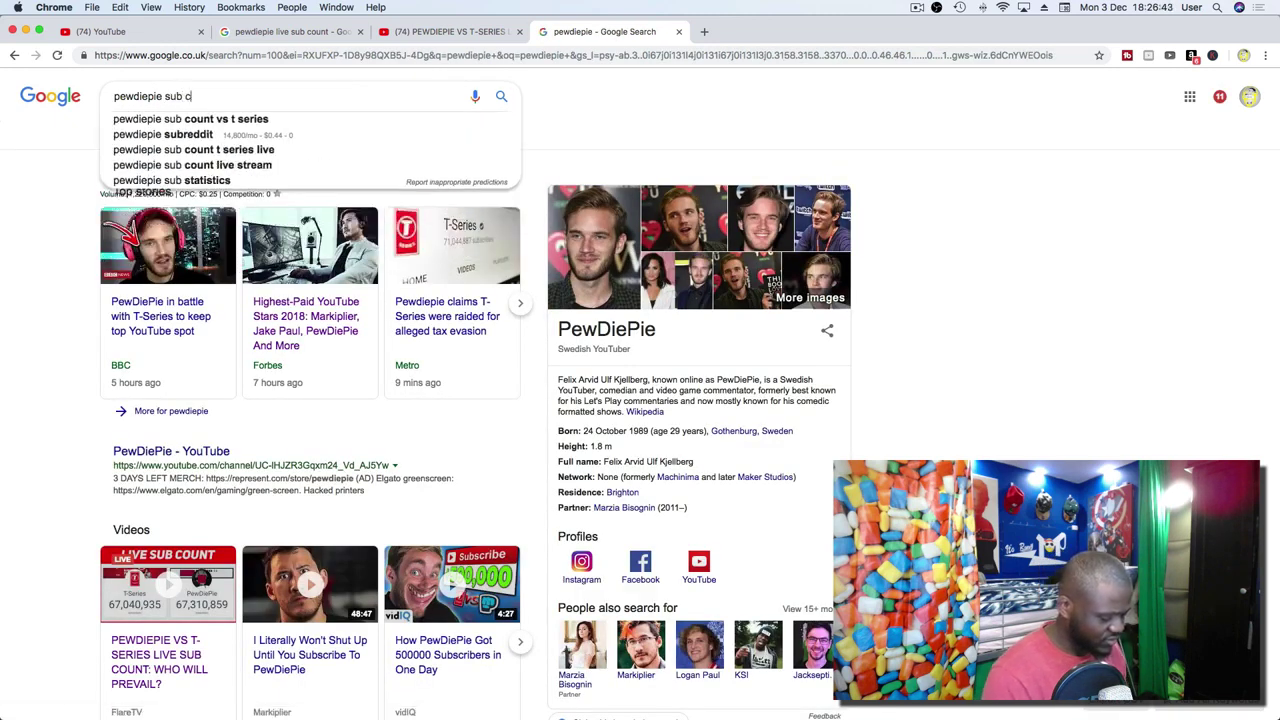
{"action": "key", "text": "Return"}
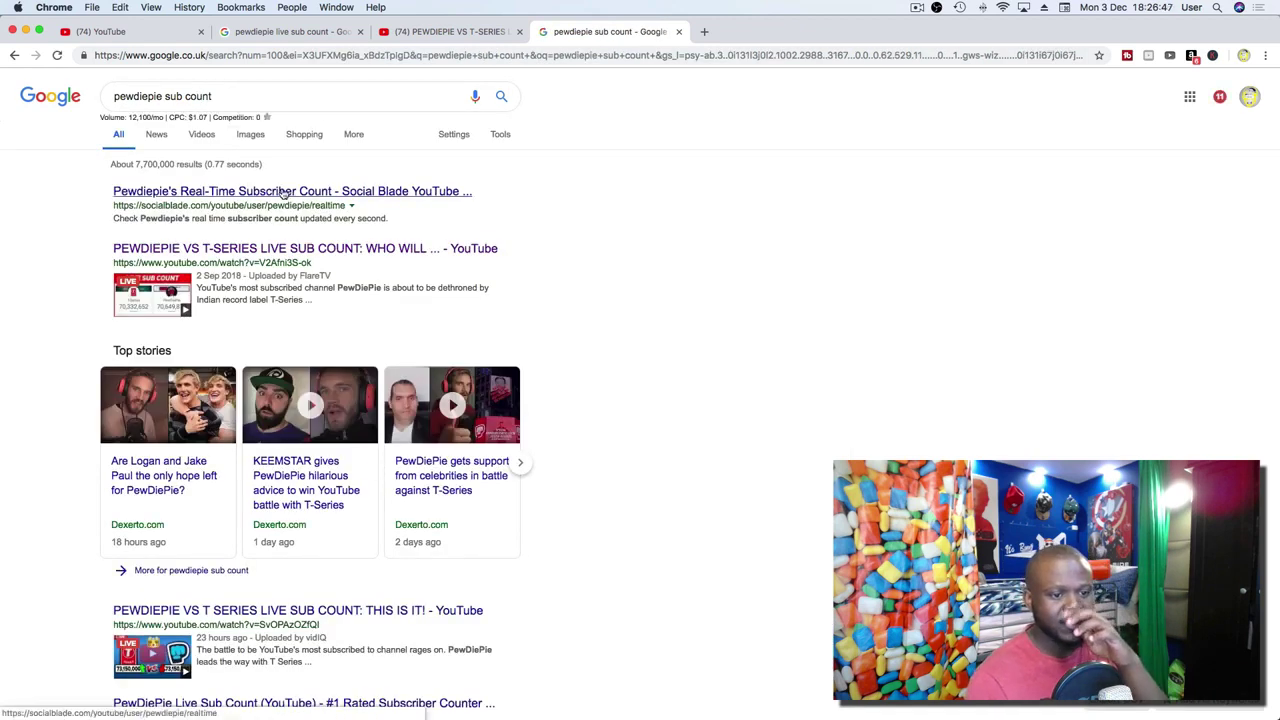
Look at the Livecounts subscriber counter for PewDiePie and return to the search results.
{"action": "scroll", "coordinate": [370, 320], "scroll_direction": "down", "scroll_amount": 3}
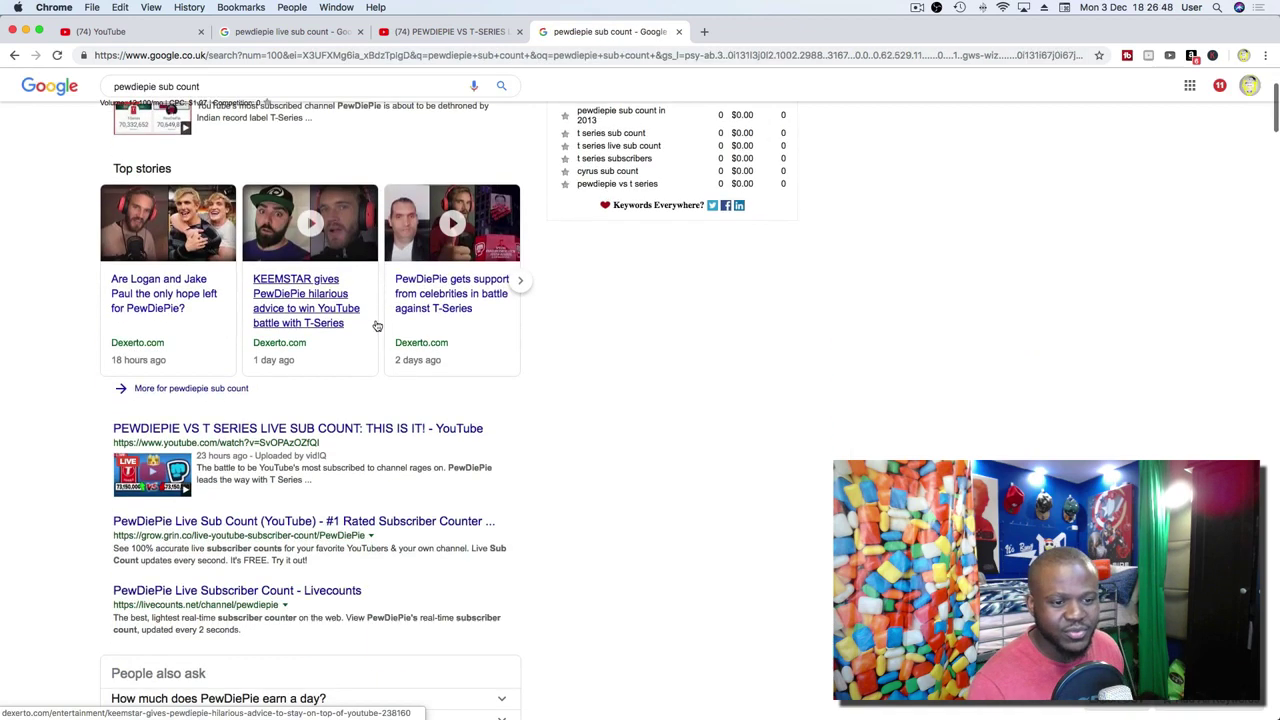
{"action": "left_click", "coordinate": [282, 591]}
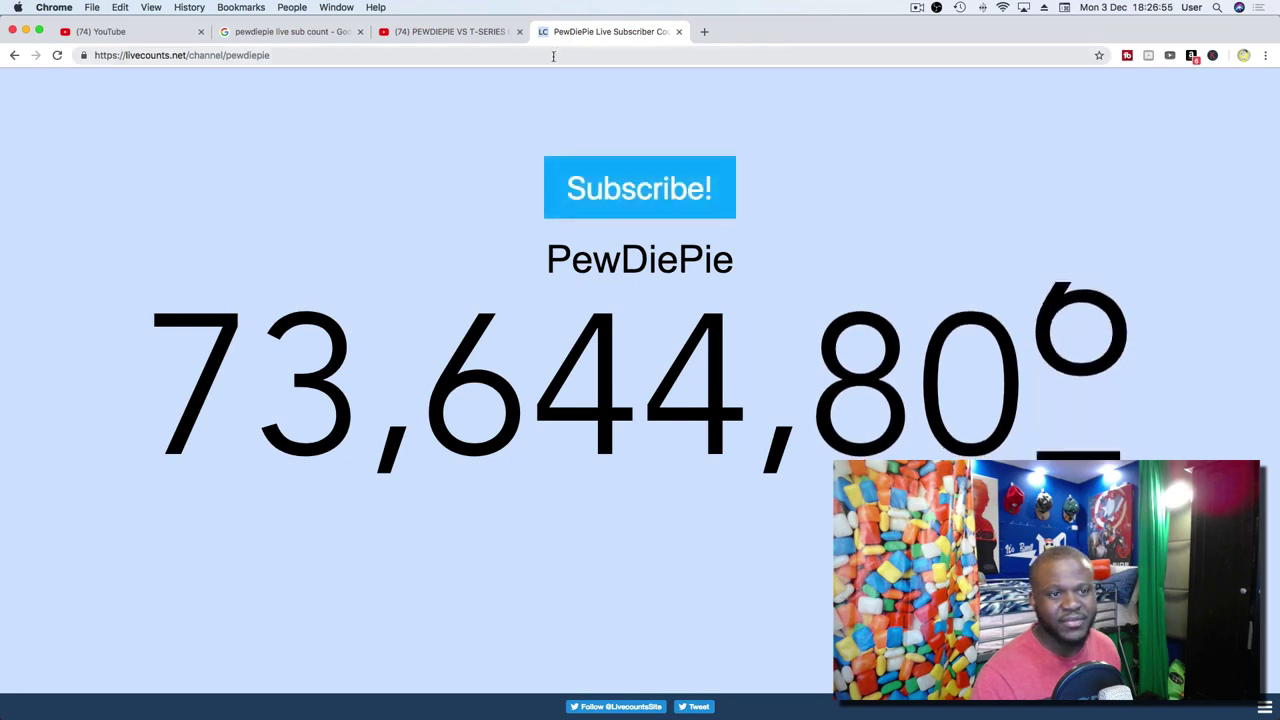
{"action": "key", "text": "super+Left"}
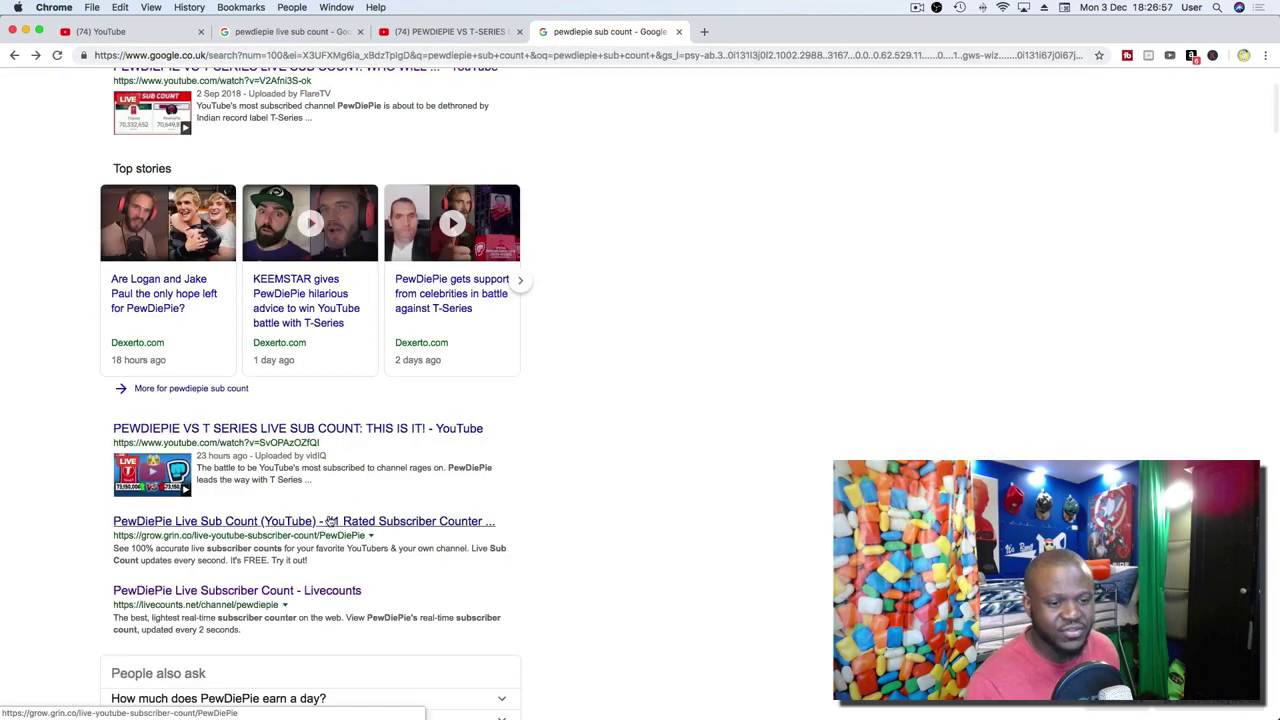
Open the PewDiePie Live Sub Count page on grow.grin.co from the search results.
{"action": "scroll", "coordinate": [330, 521], "scroll_direction": "down", "scroll_amount": 3}
{"action": "left_click", "coordinate": [333, 365]}
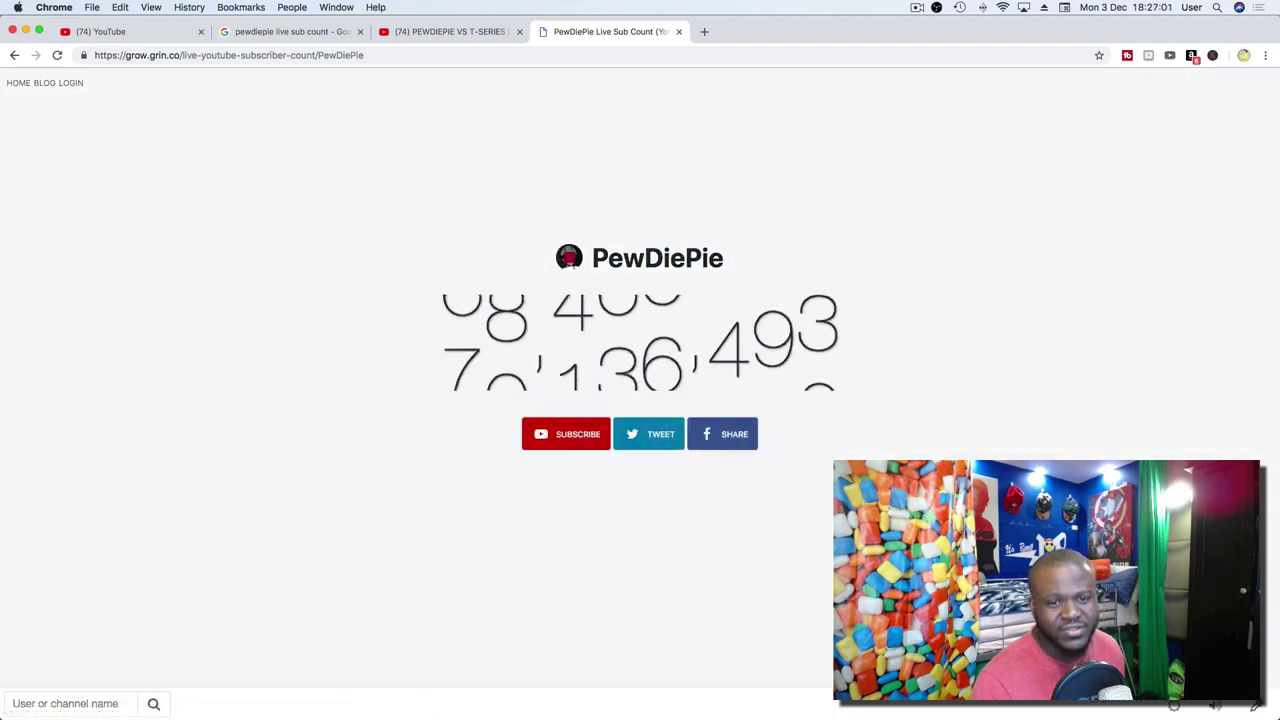
{"action": "scroll", "coordinate": [503, 303], "scroll_direction": "left", "scroll_amount": 5}
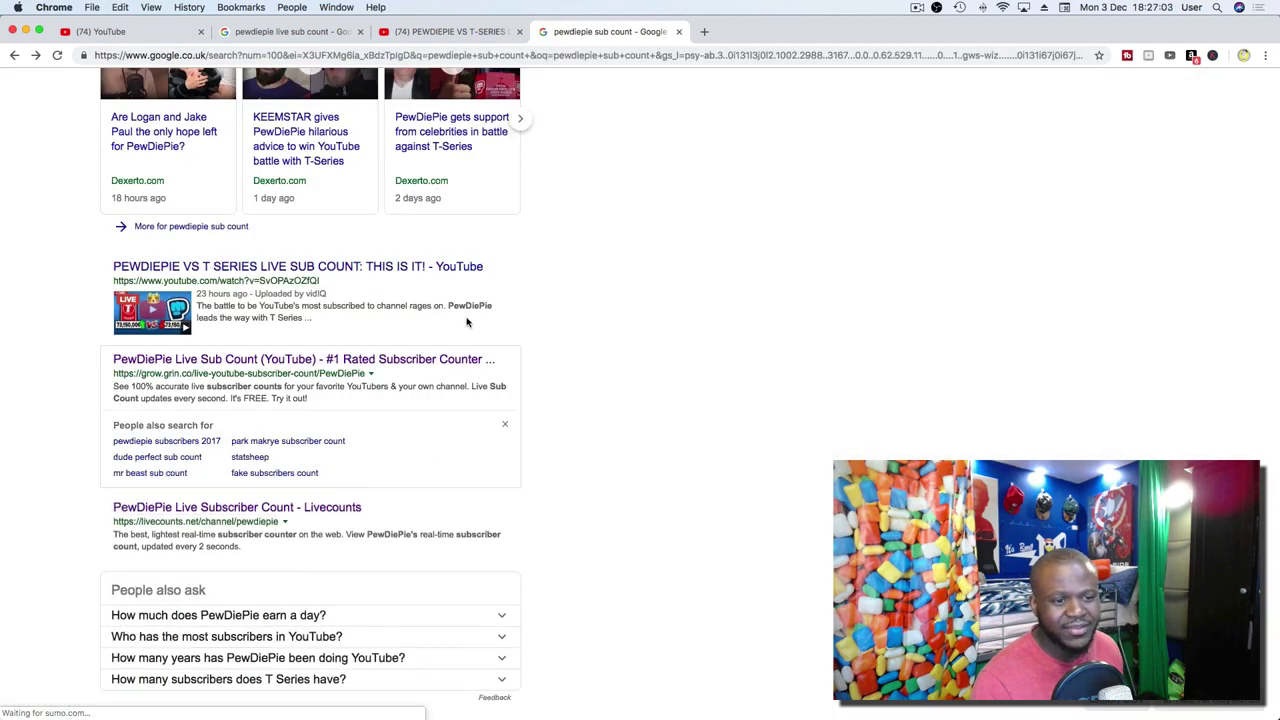
{"action": "scroll", "coordinate": [466, 318], "scroll_direction": "right", "scroll_amount": 5}
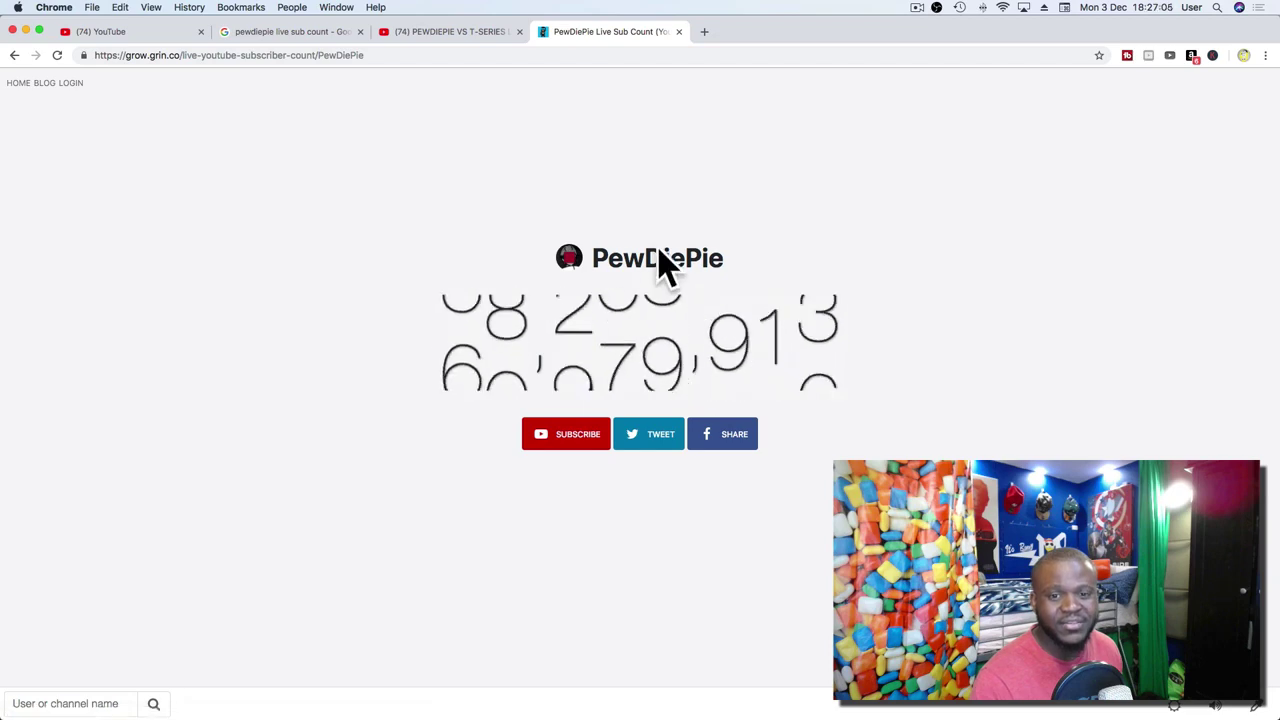
{"action": "left_click", "coordinate": [569, 56]}
{"action": "key", "text": "super+c"}
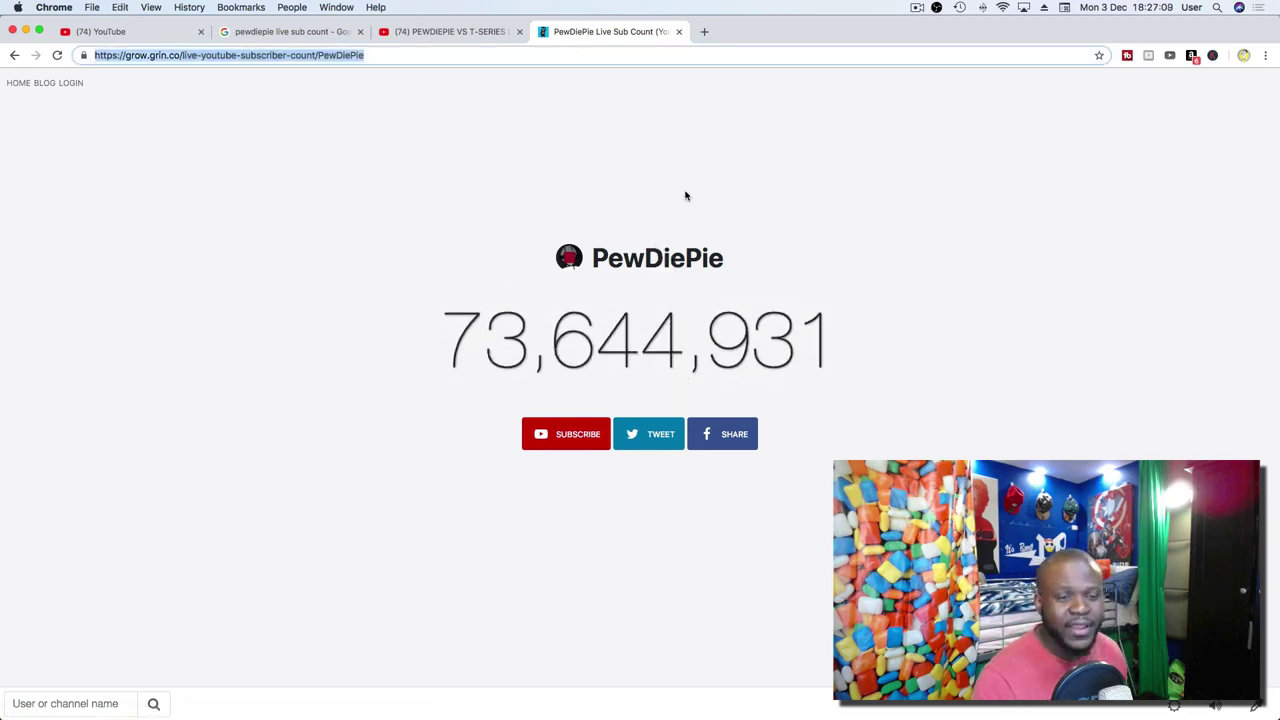
{"action": "key", "text": "ctrl+Right"}
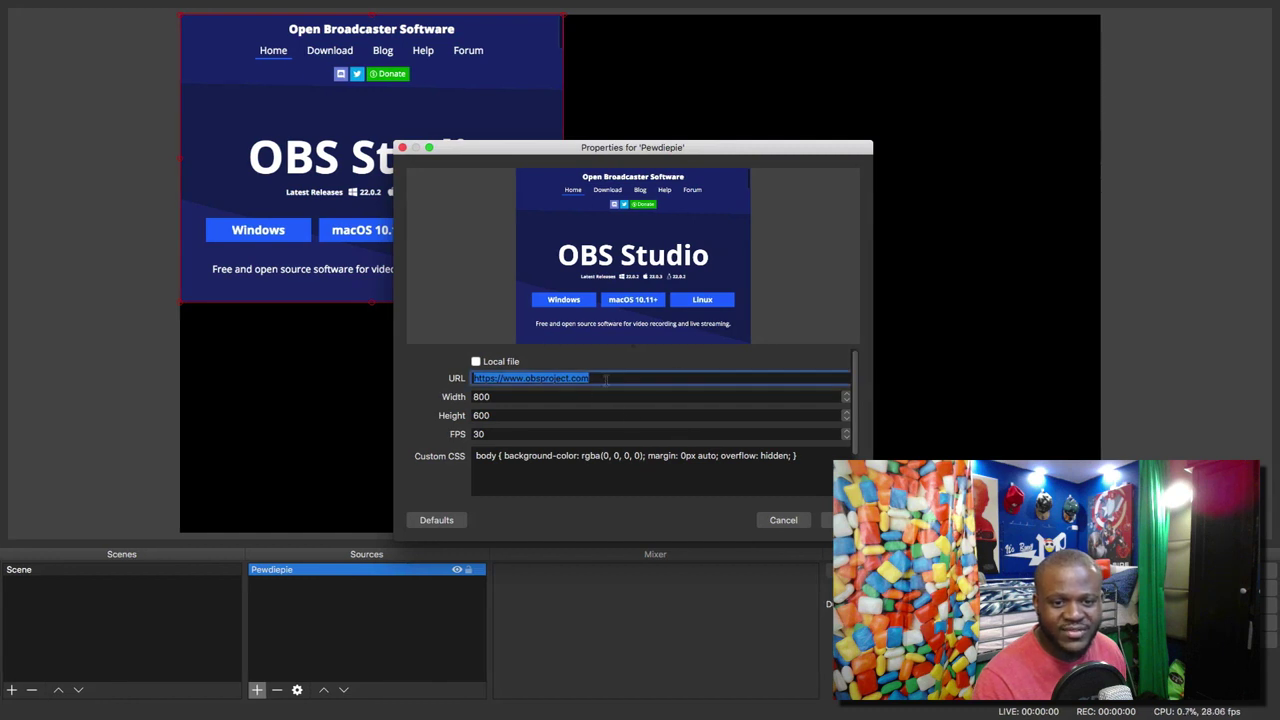
{"action": "key", "text": "super+v"}
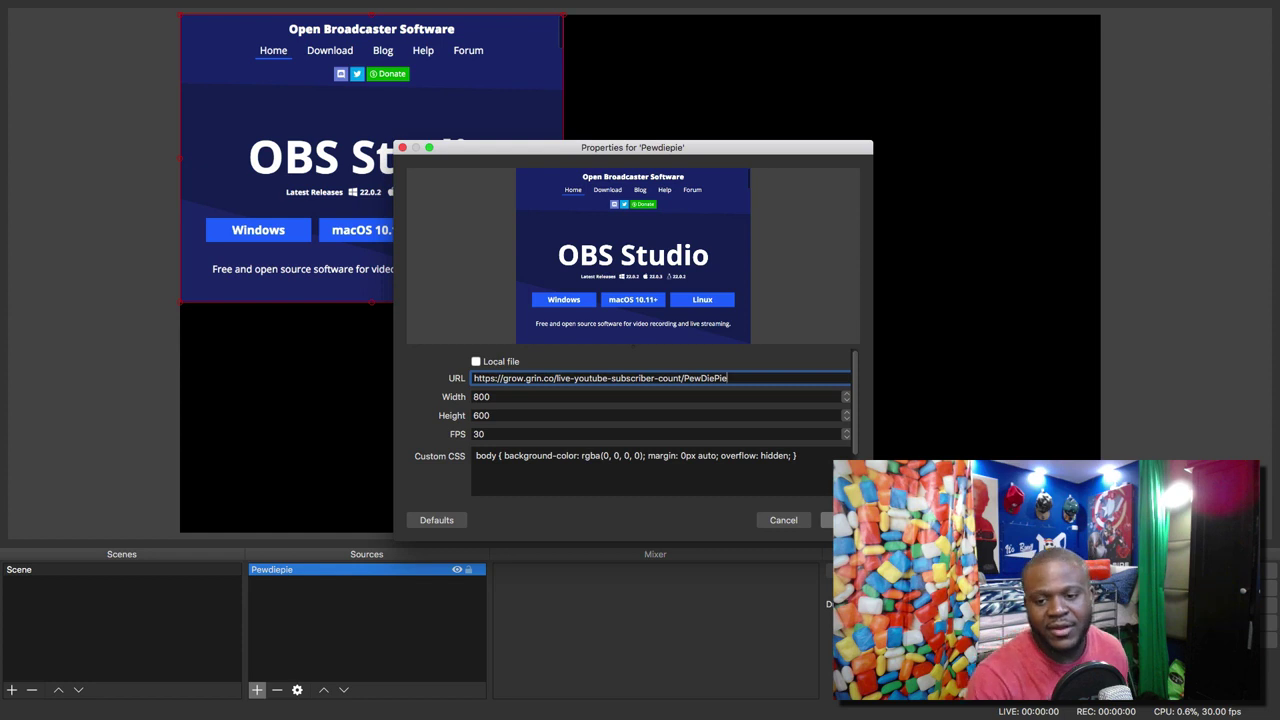
Apply the Pewdiepie source's properties and move its counter down to mid-height along the canvas's left edge.
{"action": "left_click", "coordinate": [845, 520]}
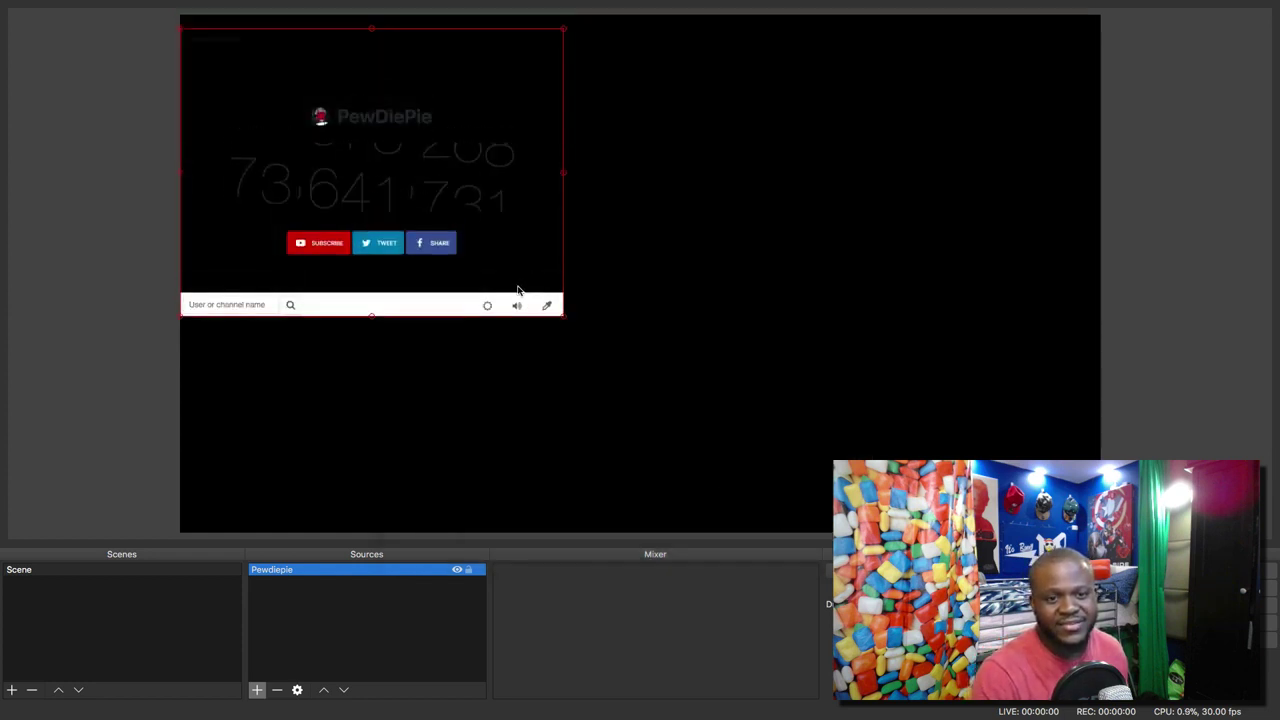
{"action": "left_click_drag", "start_coordinate": [512, 269], "coordinate": [514, 409]}
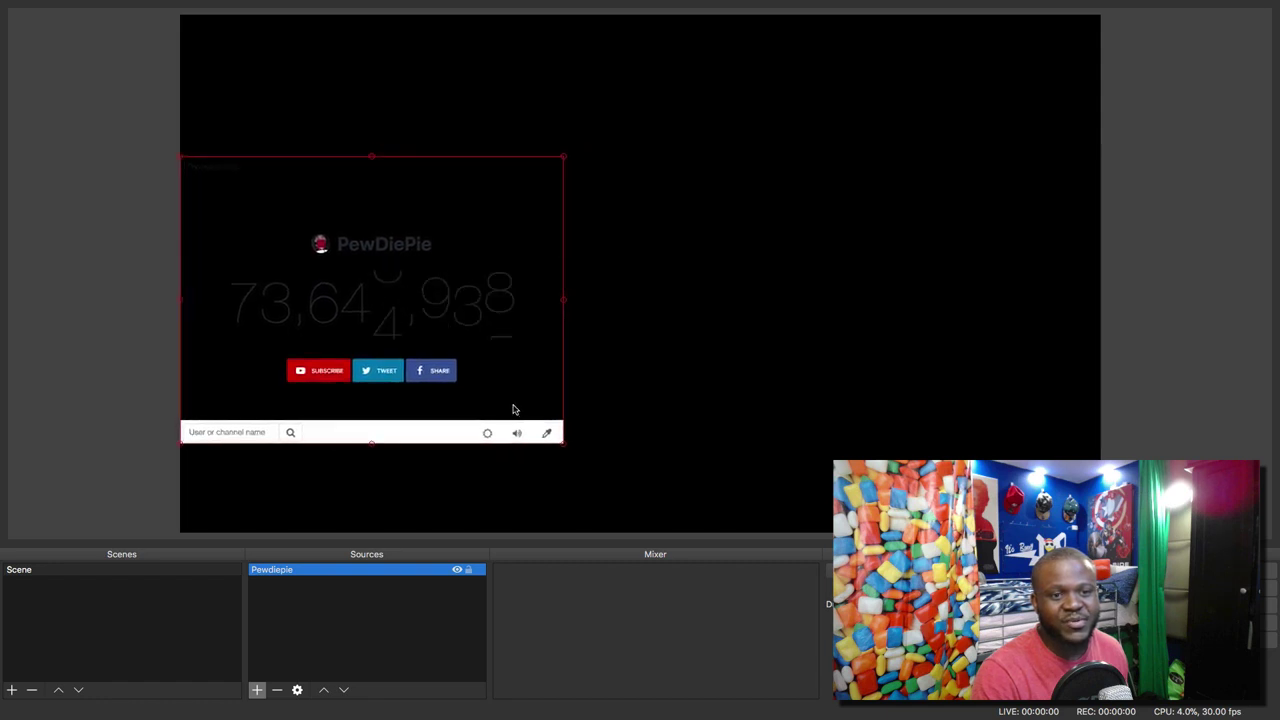
{"action": "left_click", "coordinate": [637, 220]}
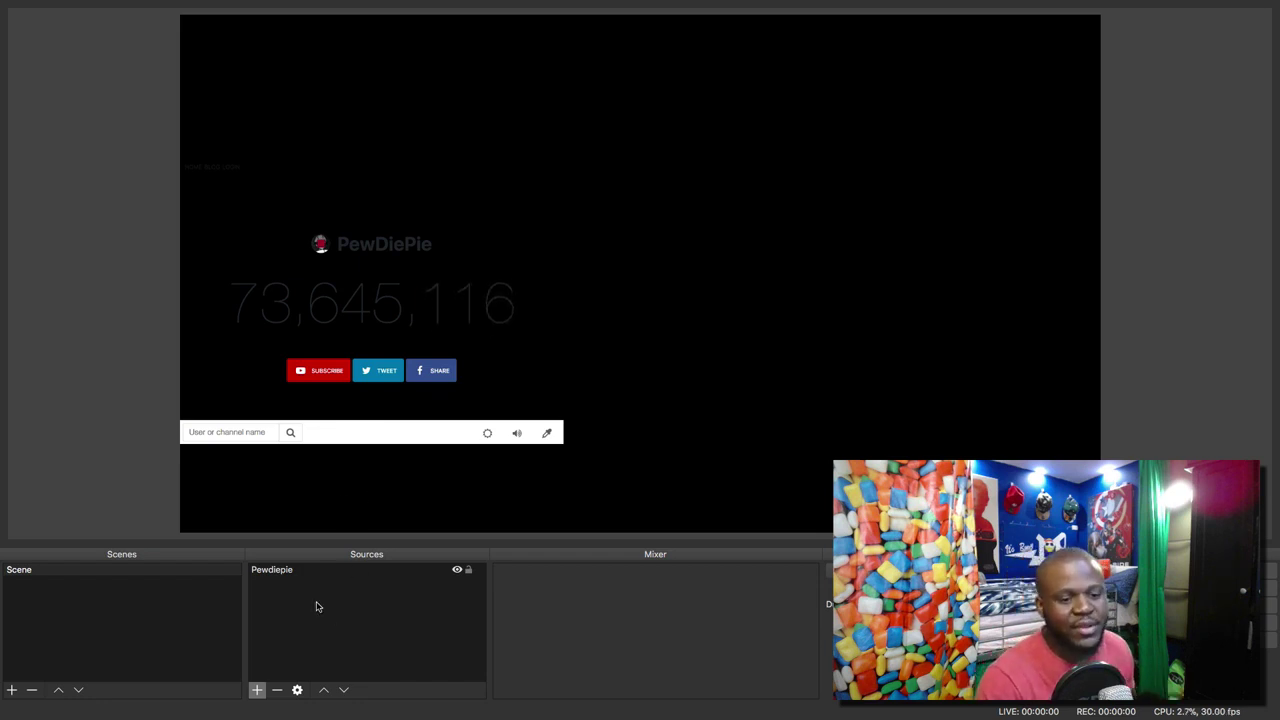
Add a new Browser source named T-Series to the scene.
{"action": "left_click", "coordinate": [257, 689]}
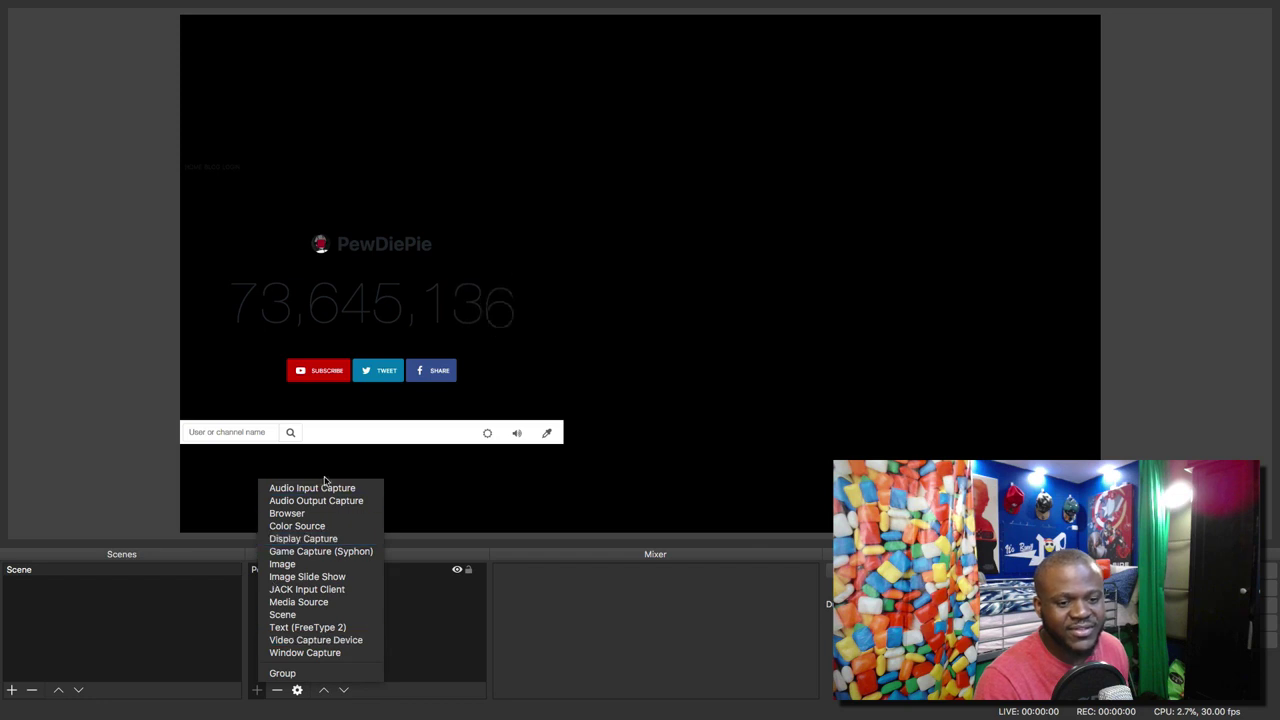
{"action": "left_click", "coordinate": [325, 516]}
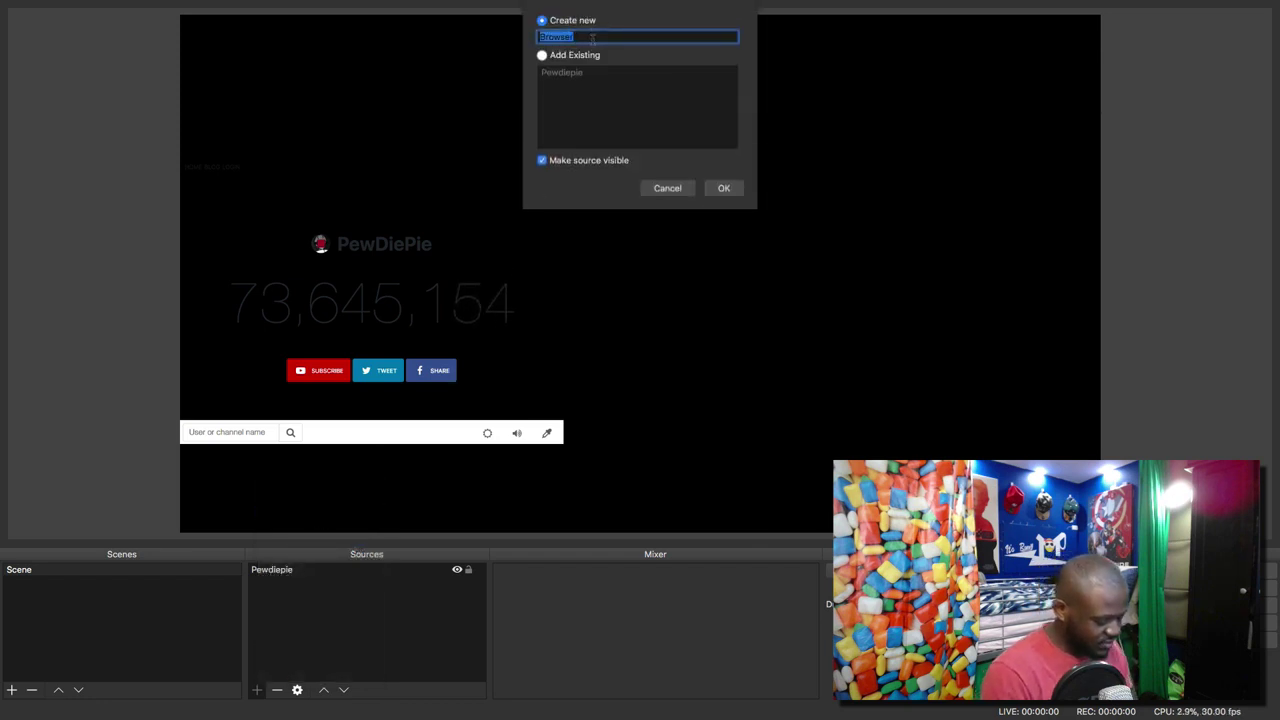
{"action": "type", "text": "T-Se"}
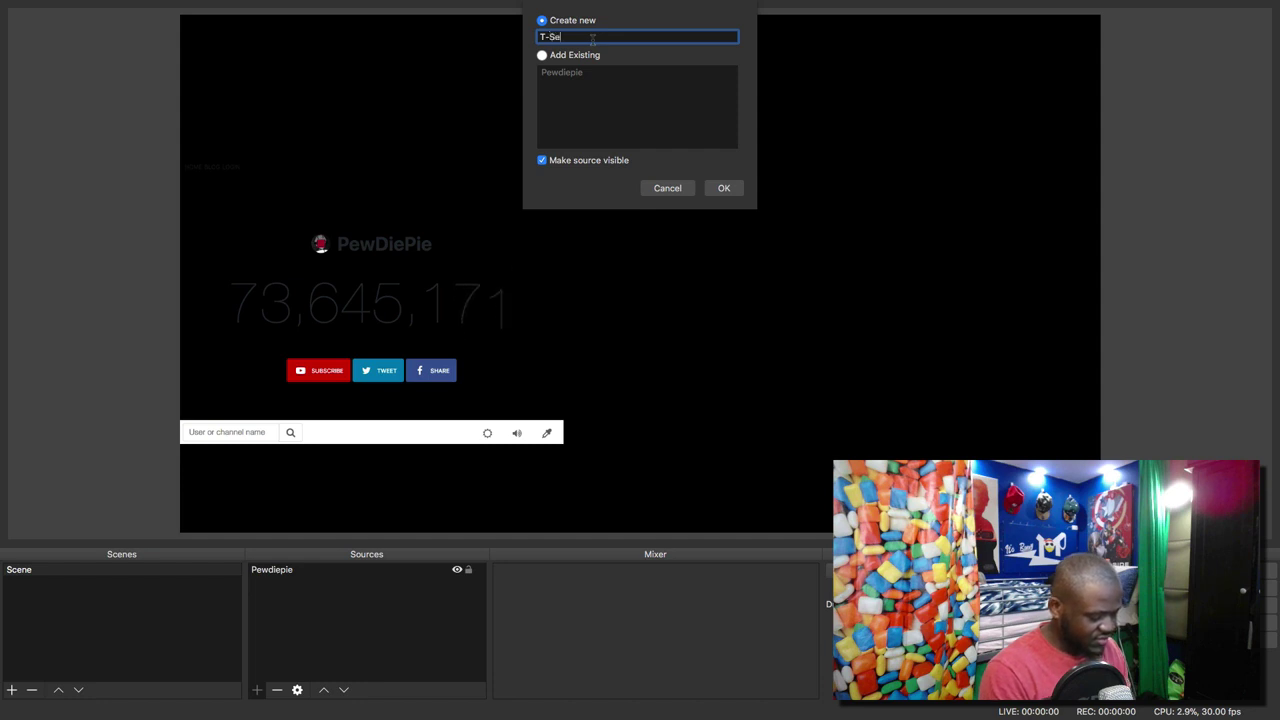
{"action": "type", "text": "ries"}
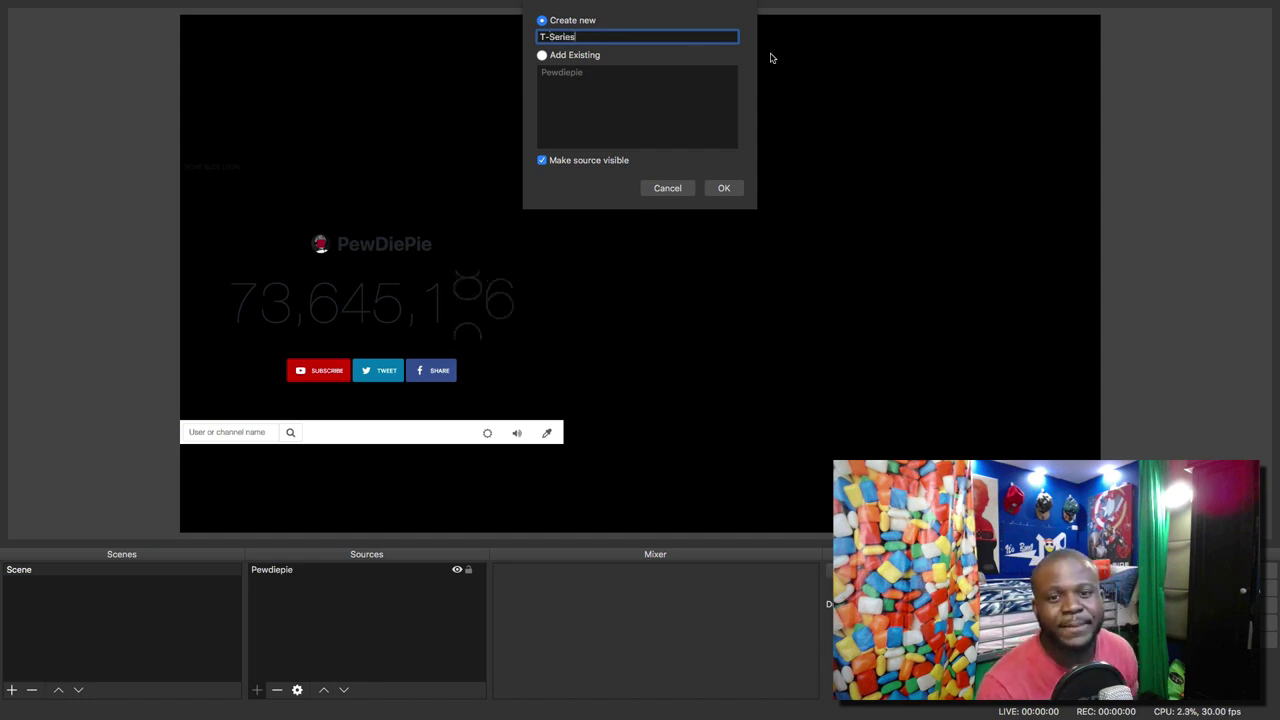
{"action": "left_click", "coordinate": [724, 189]}
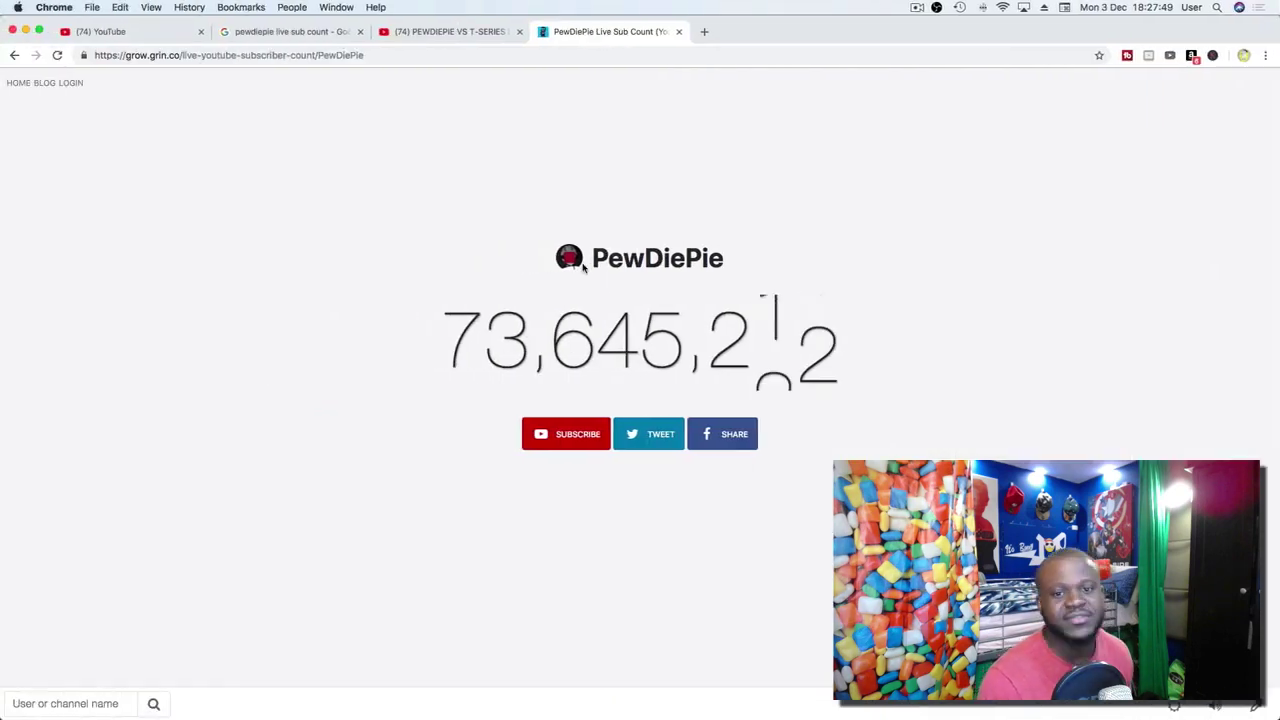
In Chrome, replace PewDiePie with t-series in the counter page's address and load the T-Series live subscriber count.
{"action": "left_click", "coordinate": [300, 55]}
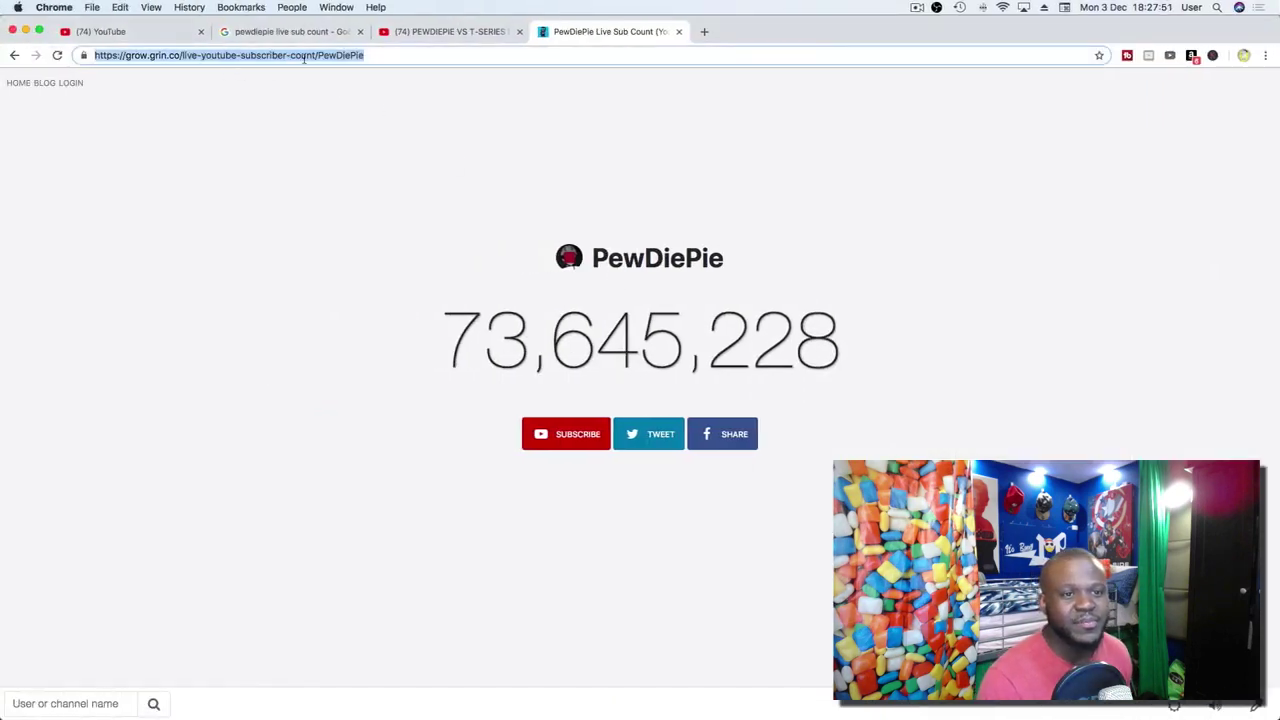
{"action": "left_click", "coordinate": [304, 57]}
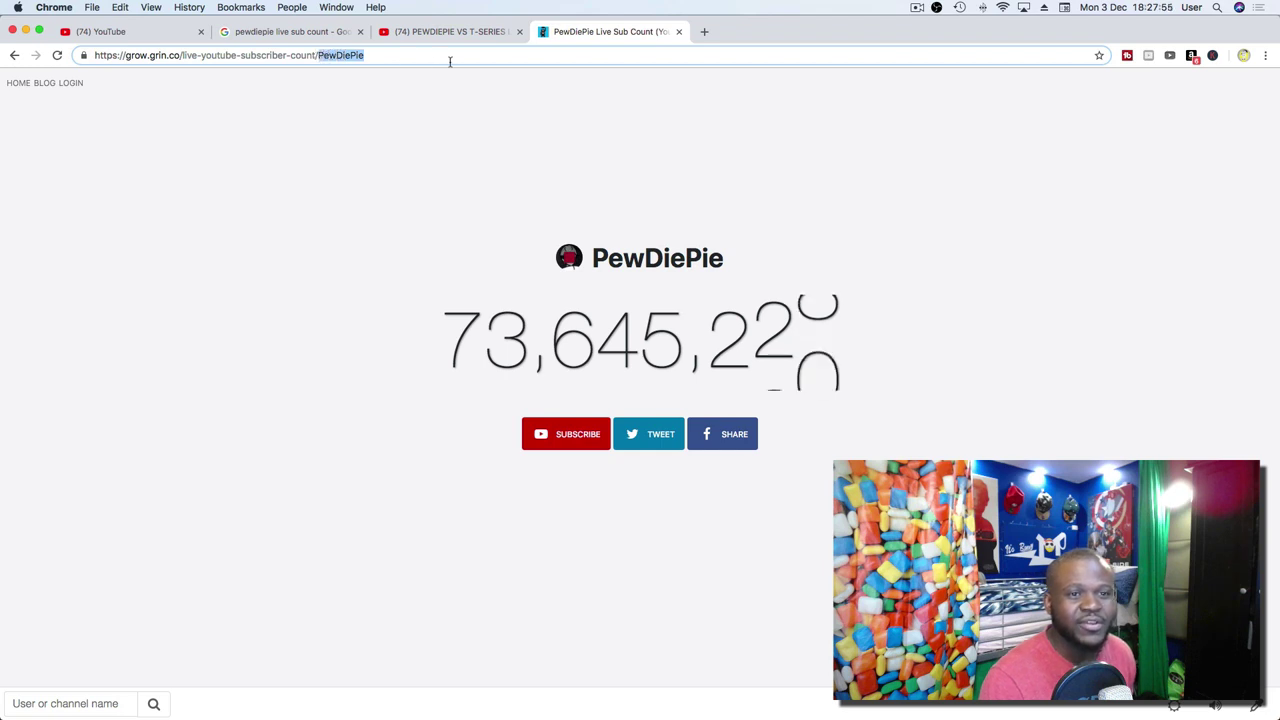
{"action": "key", "text": "BackSpace"}
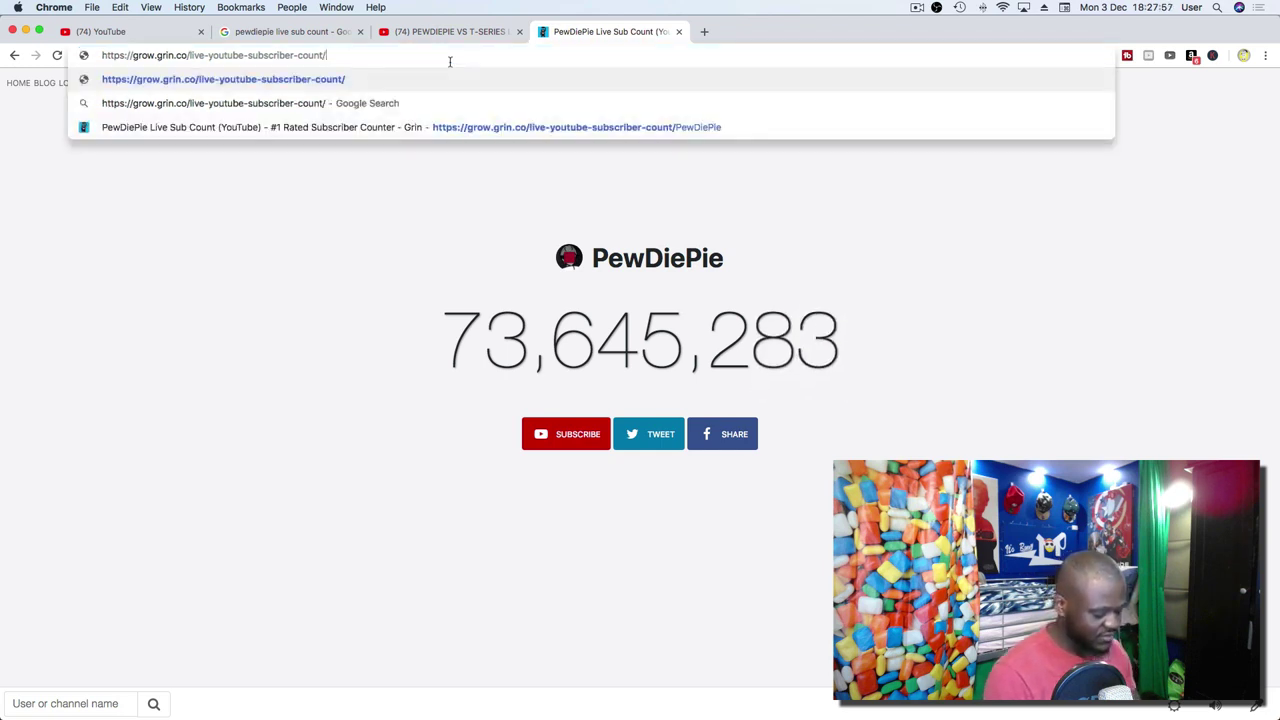
{"action": "type", "text": "t-series"}
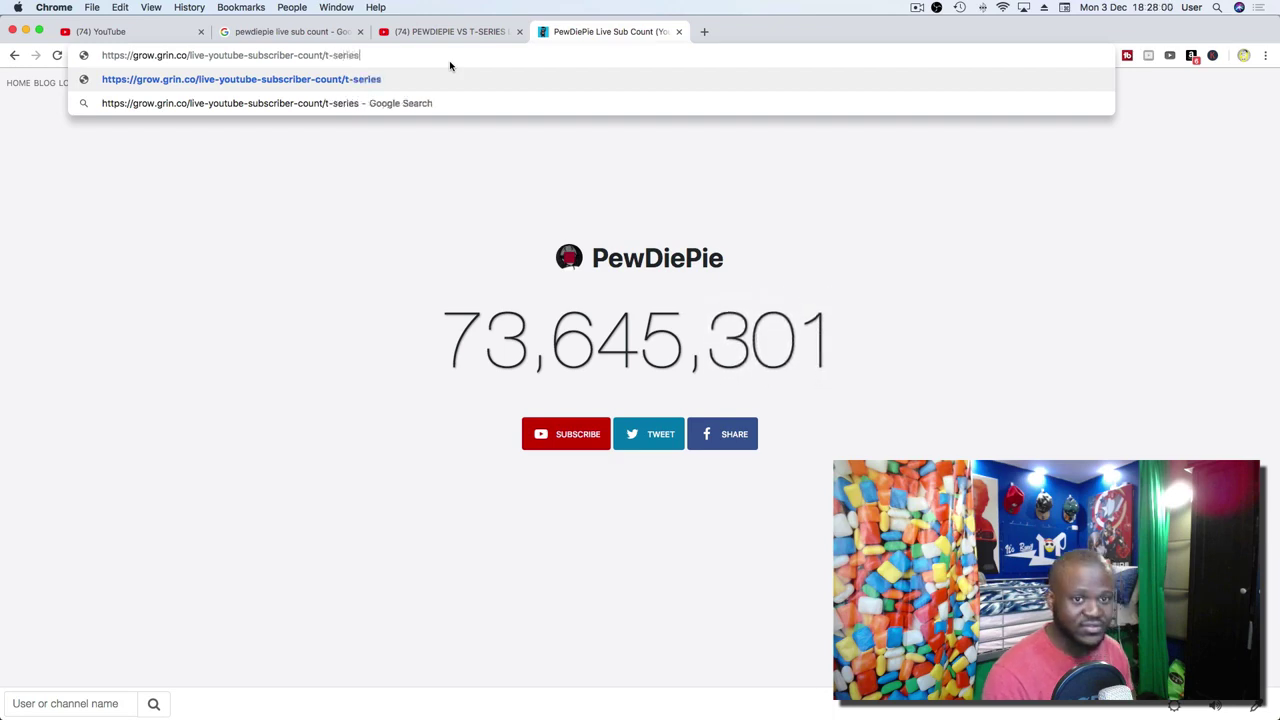
{"action": "key", "text": "Return"}
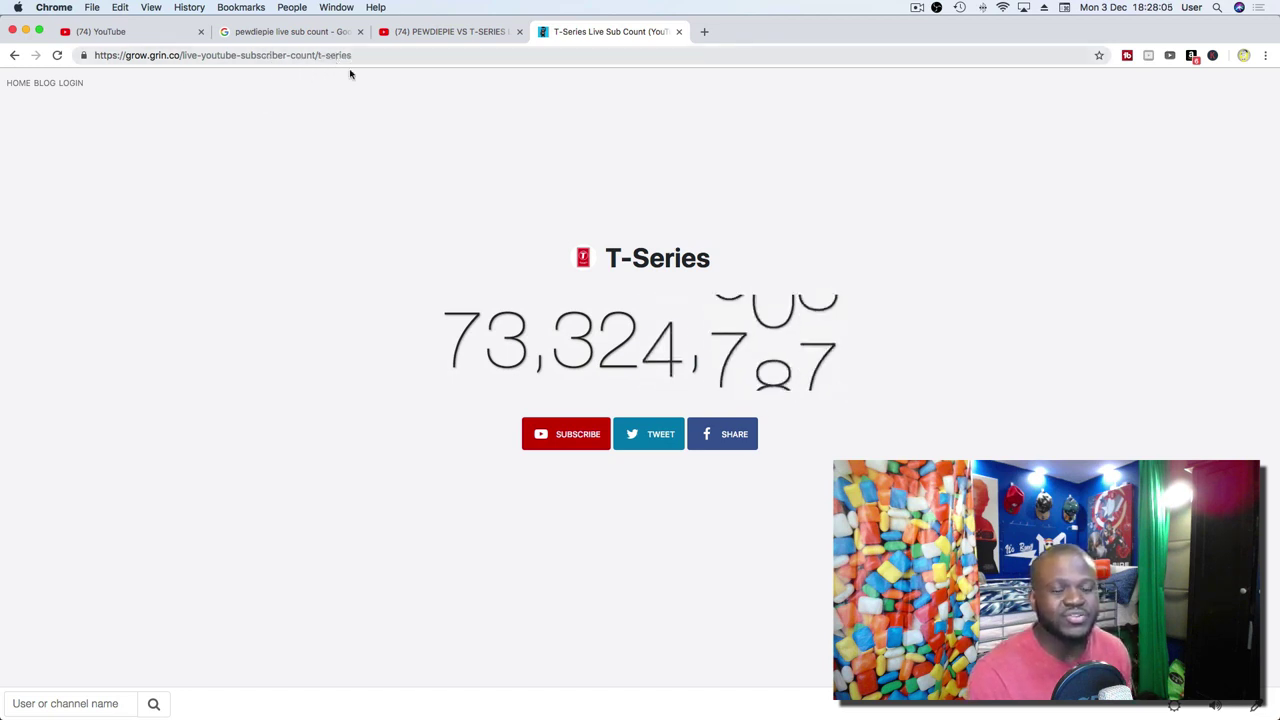
{"action": "left_click", "coordinate": [575, 57]}
{"action": "key", "text": "super+c"}
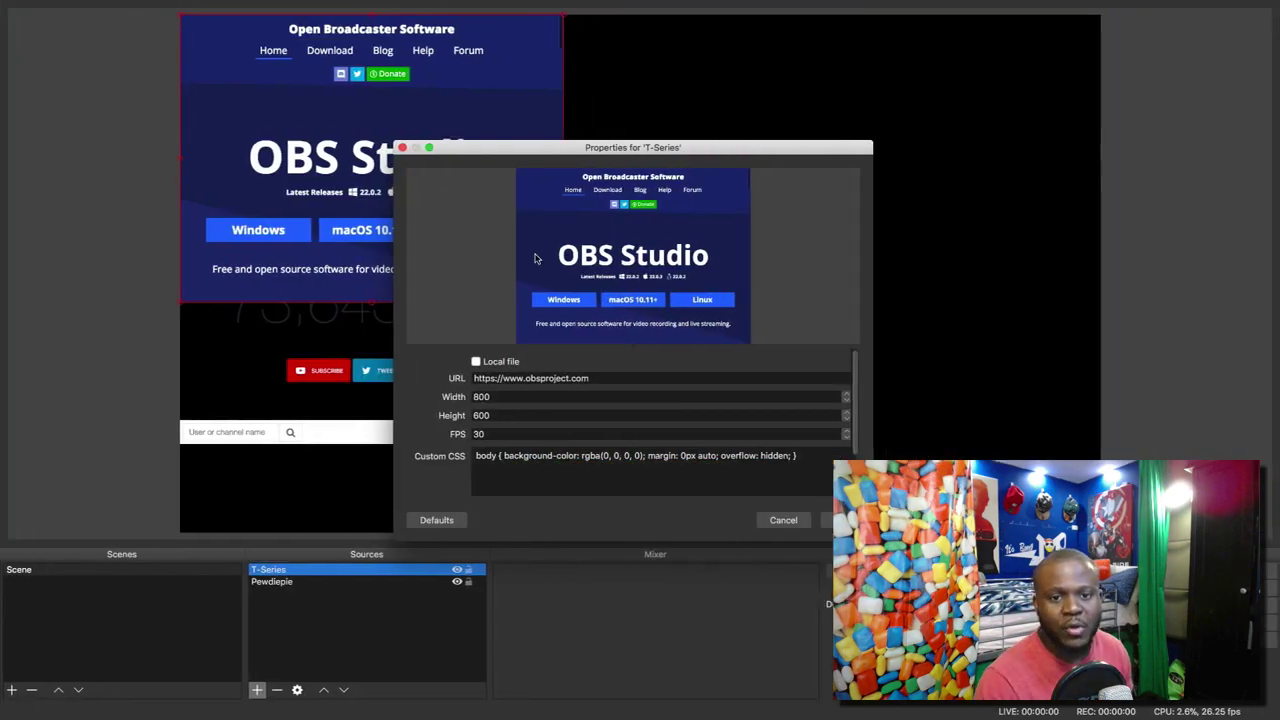
{"action": "triple_click", "coordinate": [609, 379]}
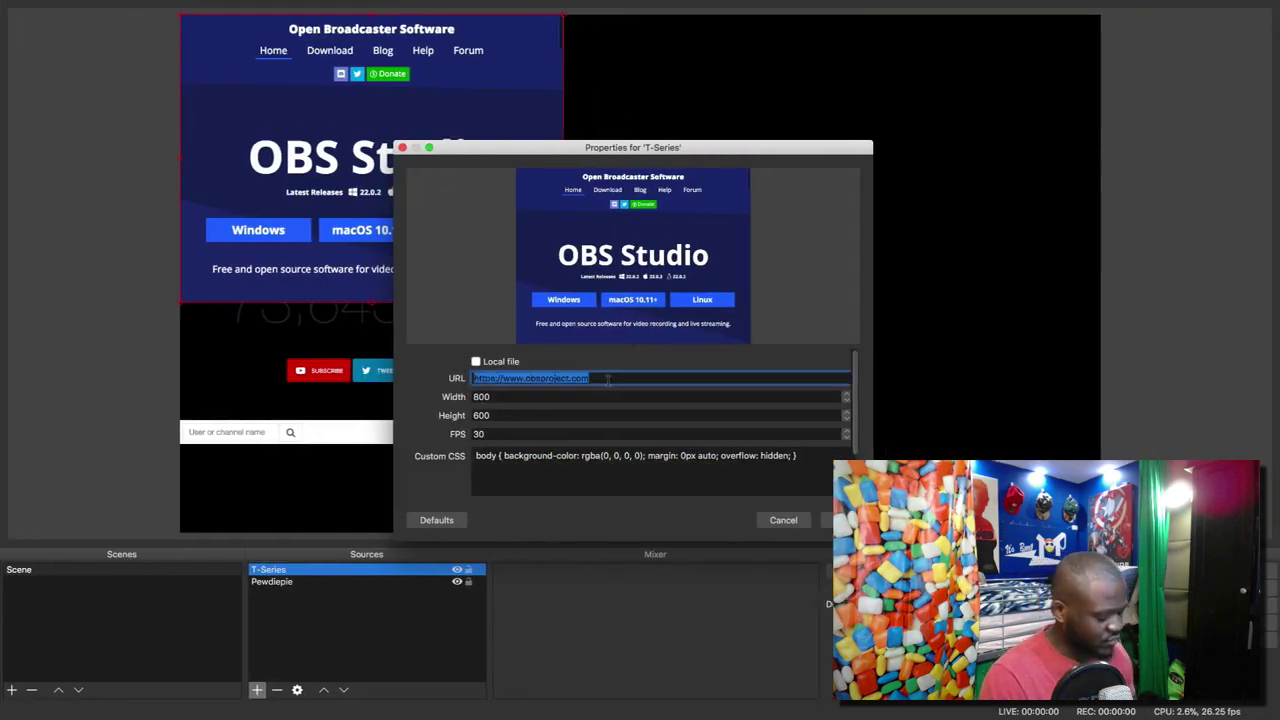
{"action": "key", "text": "super+v"}
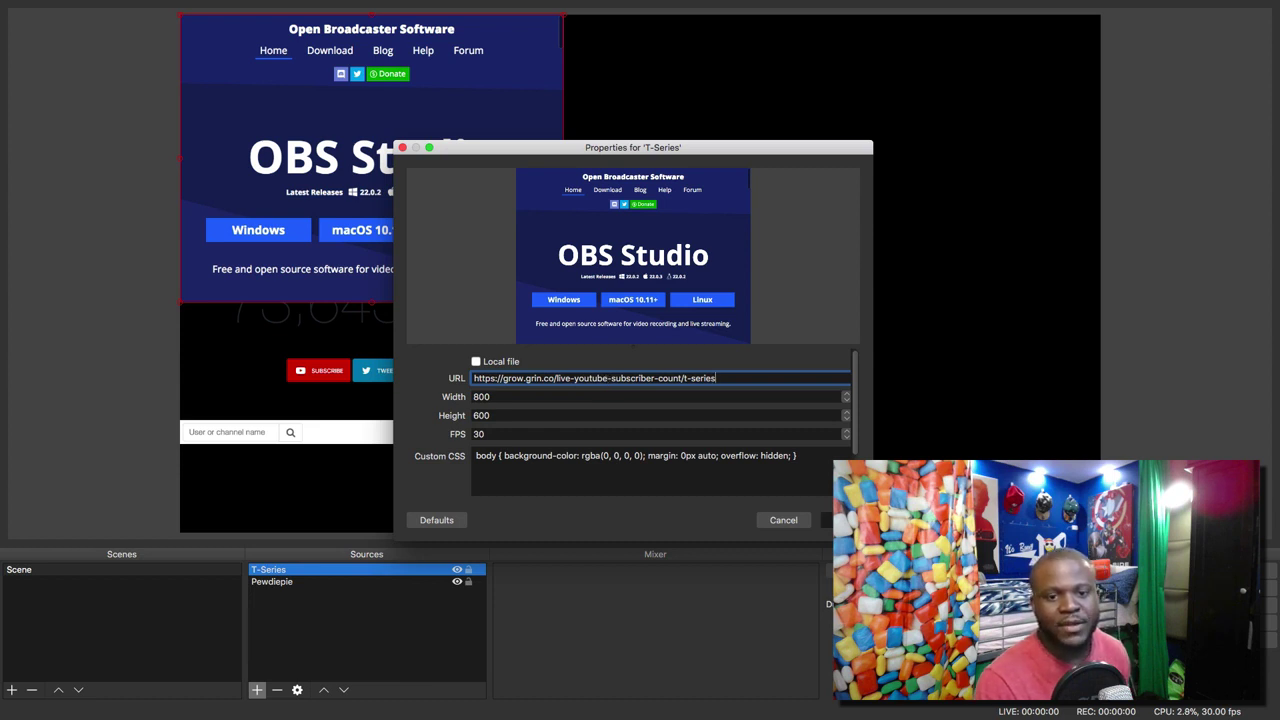
{"action": "key", "text": "Return"}
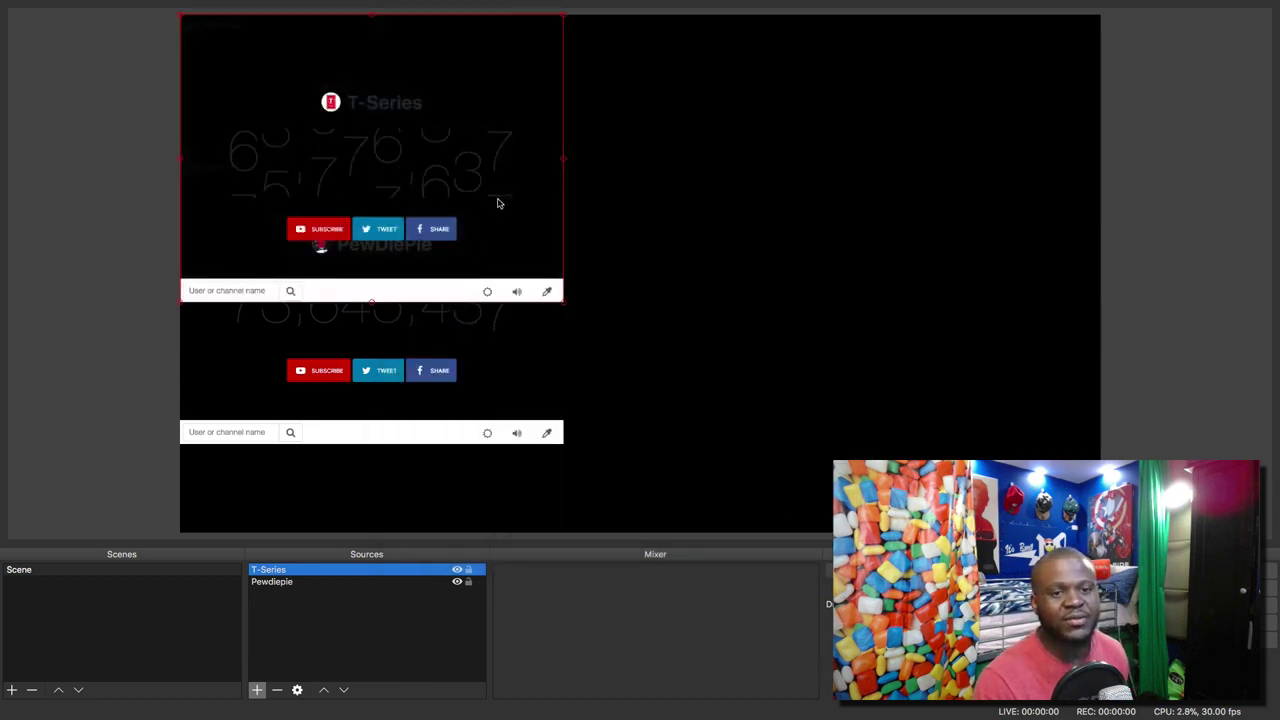
Move the T-Series counter to the canvas's right edge, level with the PewDiePie counter.
{"action": "left_click_drag", "start_coordinate": [499, 203], "coordinate": [1034, 344]}
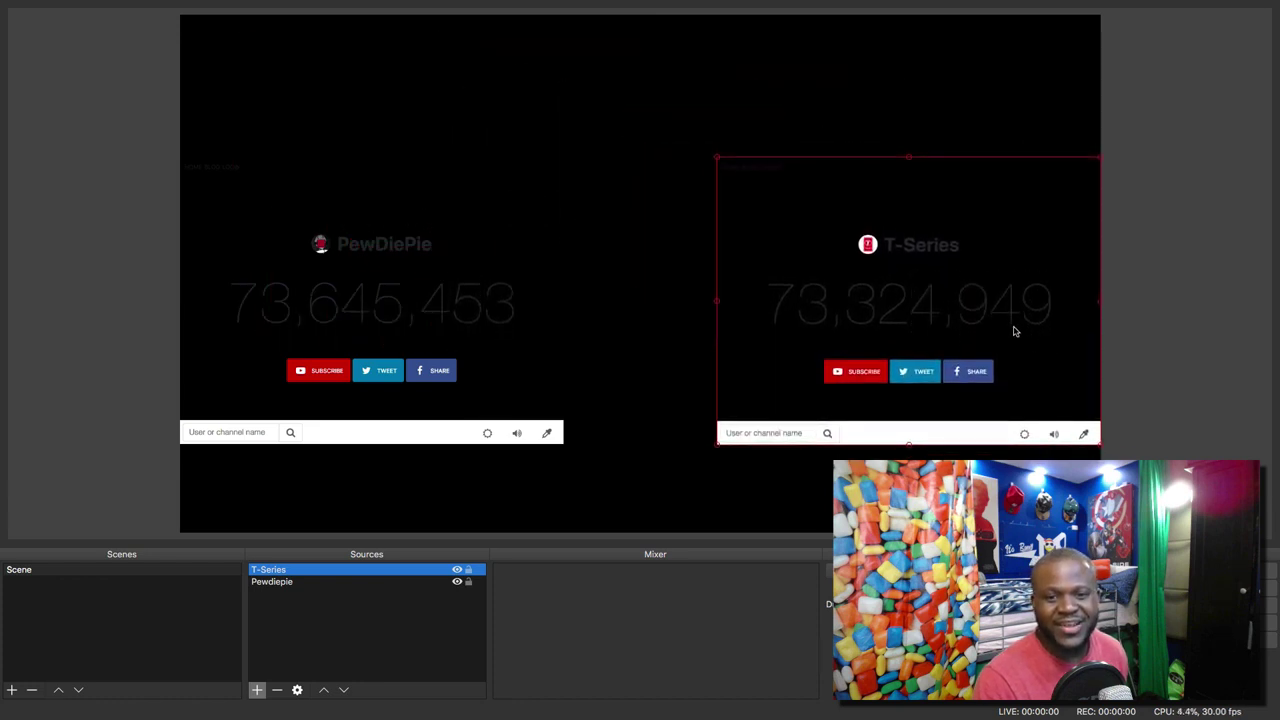
{"action": "left_click", "coordinate": [675, 242]}
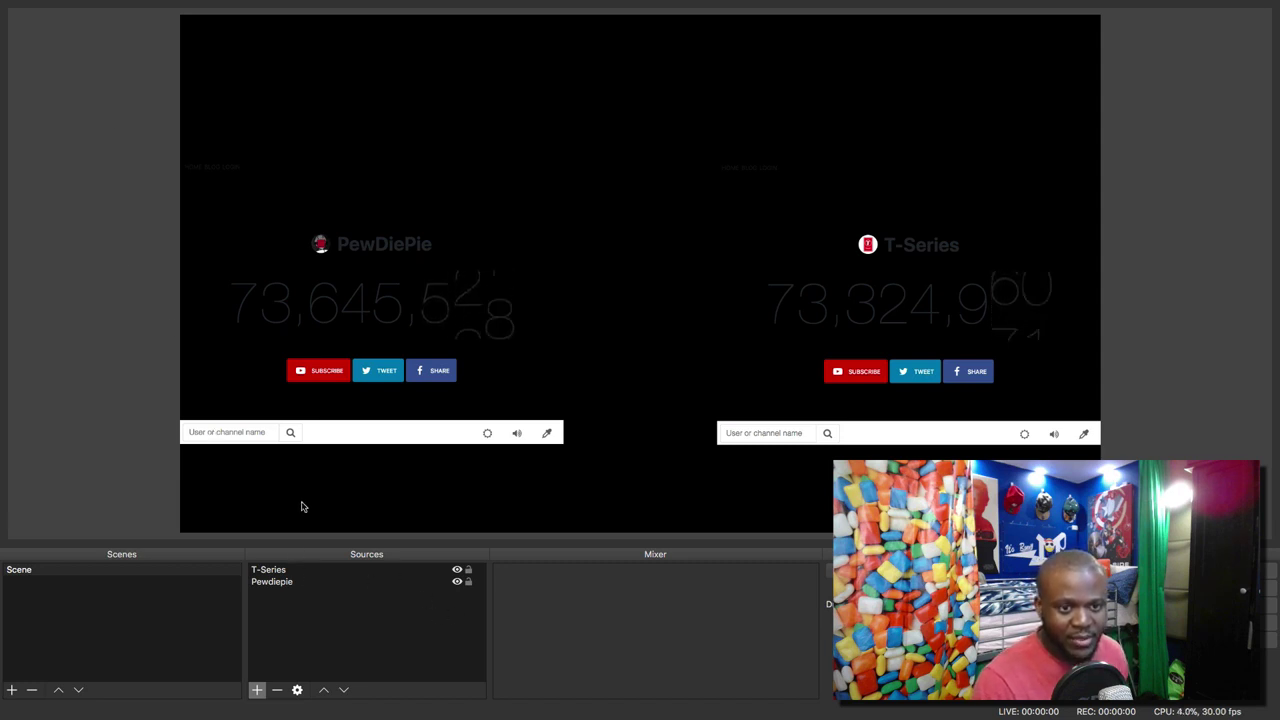
{"action": "left_click", "coordinate": [306, 569]}
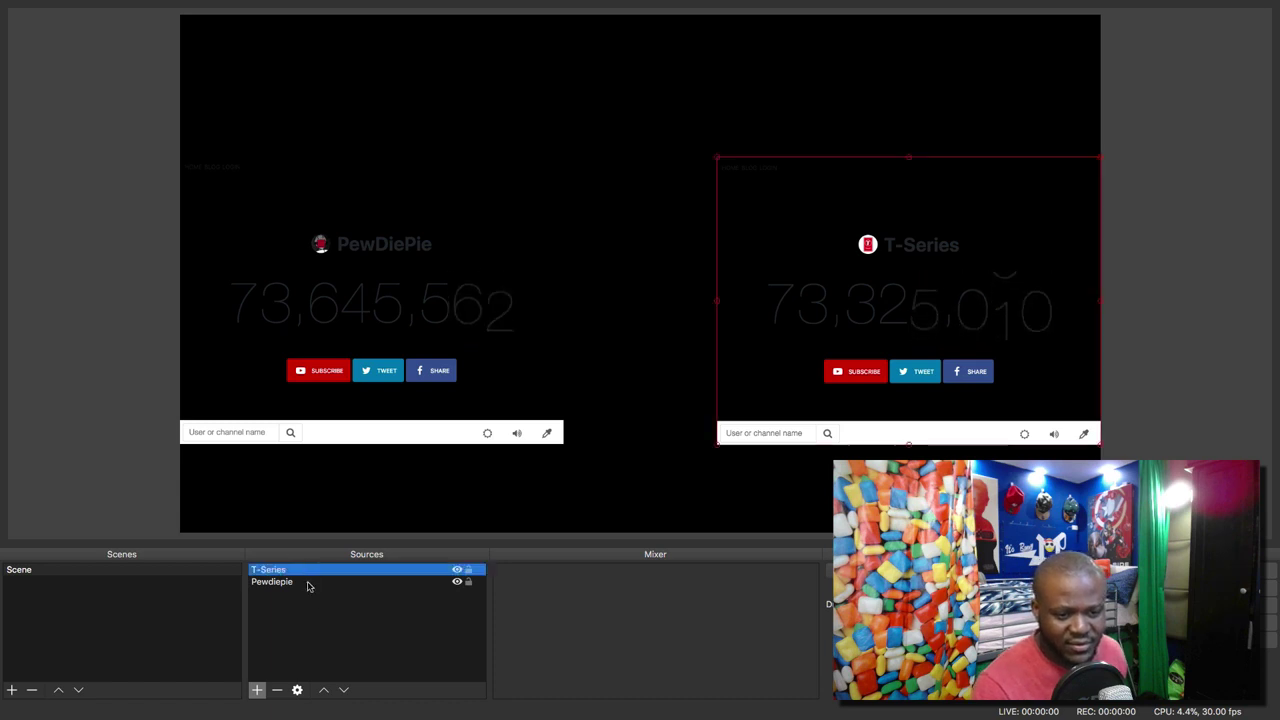
{"action": "left_click", "coordinate": [308, 582]}
{"action": "left_click", "coordinate": [291, 660]}
Add a new Color Source to the scene and set its colour to blue #2f5cff.
{"action": "left_click", "coordinate": [259, 690]}
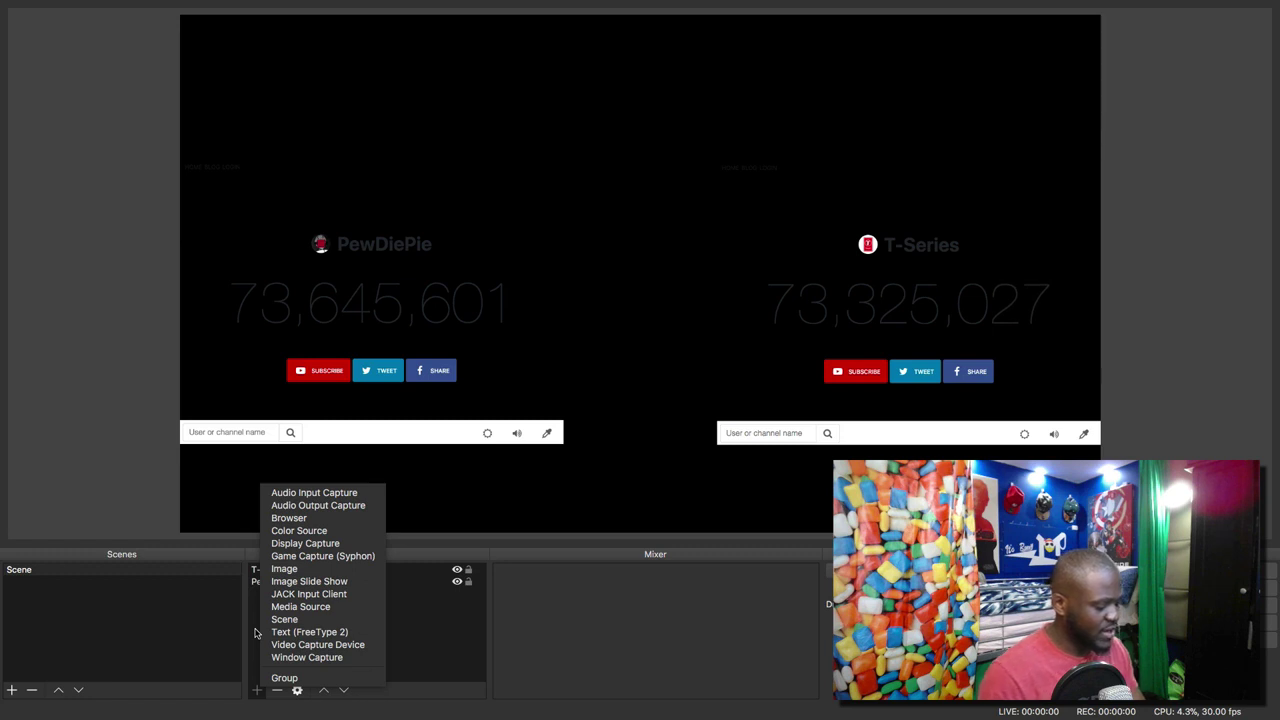
{"action": "left_click", "coordinate": [311, 535]}
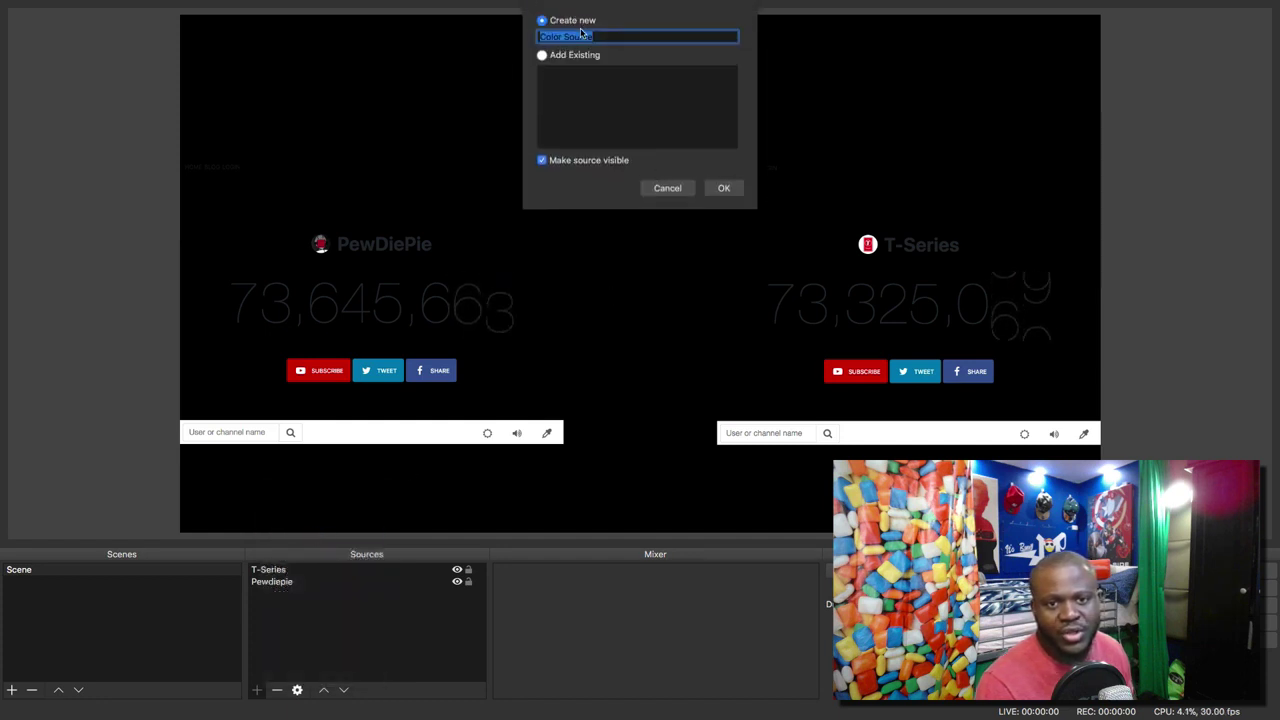
{"action": "left_click", "coordinate": [723, 188]}
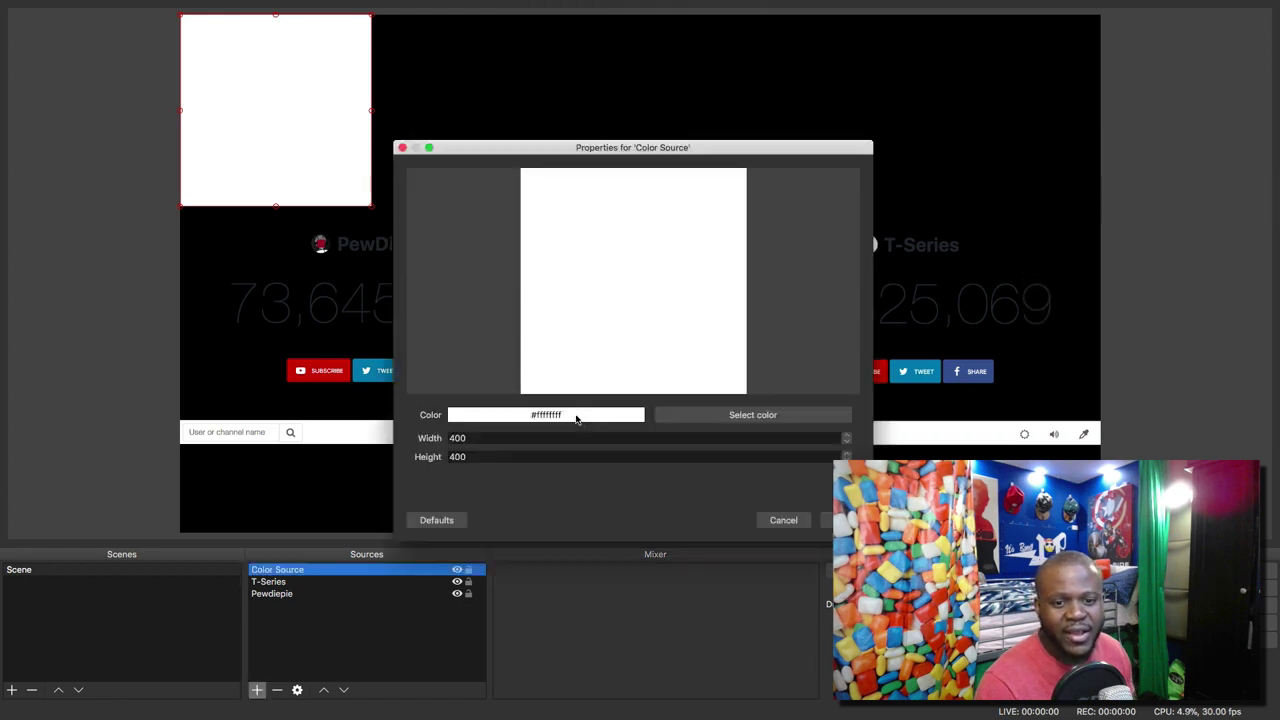
{"action": "left_click", "coordinate": [750, 414]}
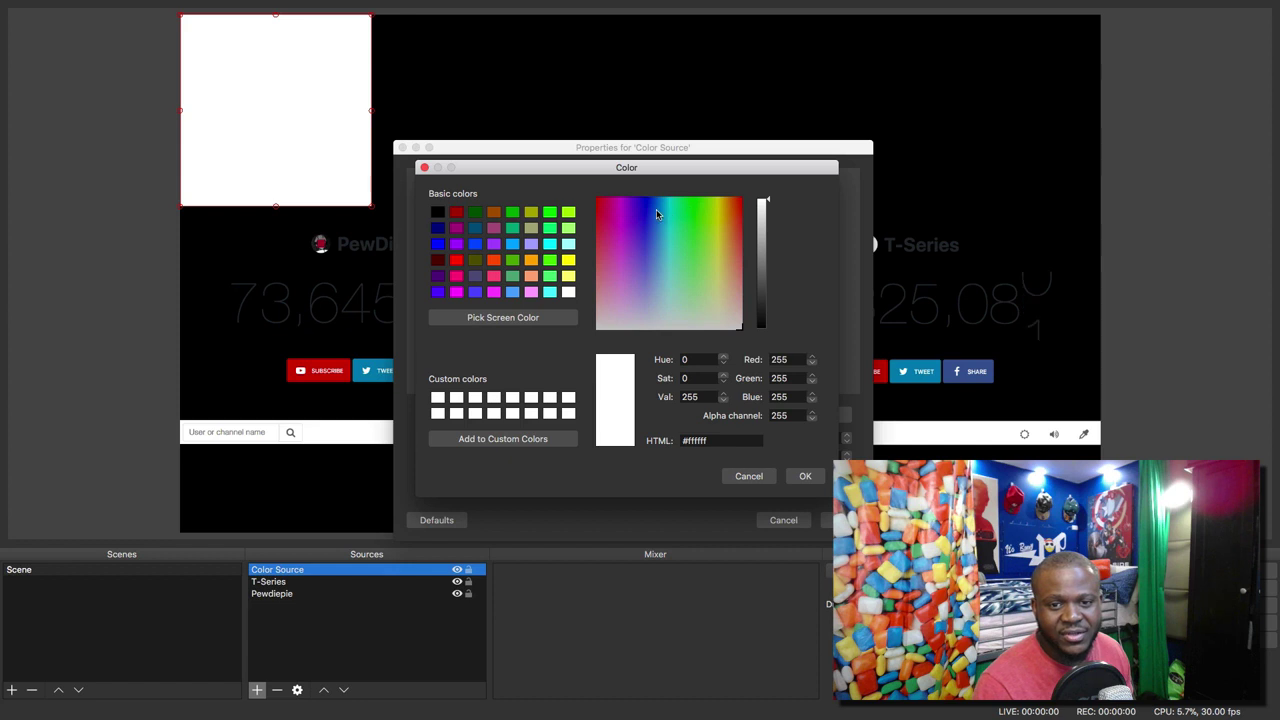
{"action": "left_click_drag", "start_coordinate": [657, 213], "coordinate": [649, 220]}
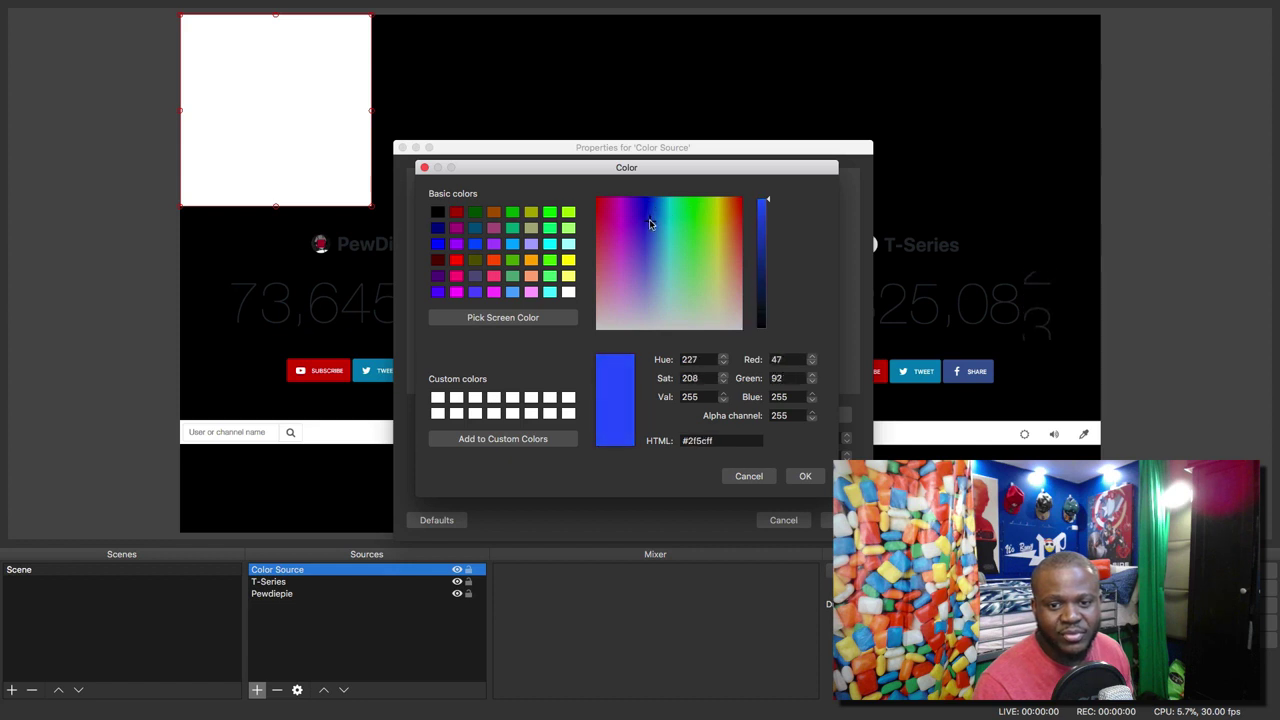
{"action": "left_click", "coordinate": [805, 476]}
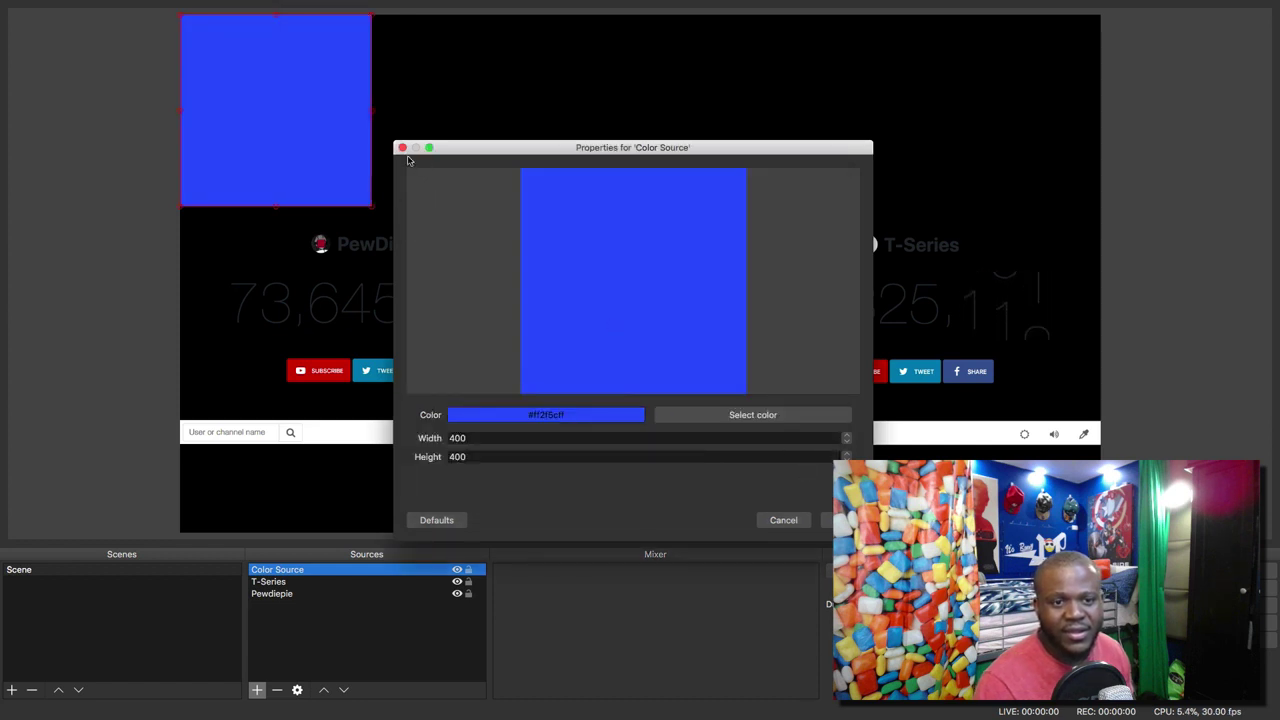
{"action": "left_click", "coordinate": [848, 520]}
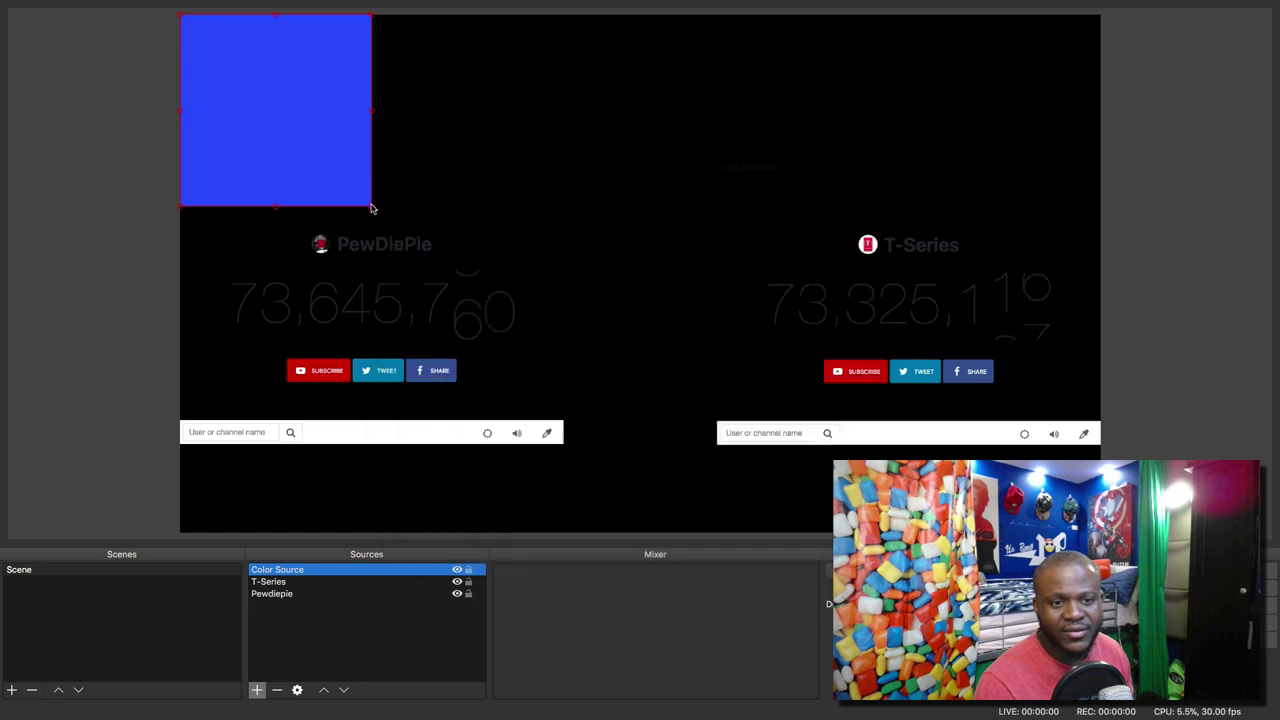
Enlarge the blue Color Source to cover the whole canvas and place it below both counters in the source order.
{"action": "left_click_drag", "start_coordinate": [371, 206], "coordinate": [1104, 309]}
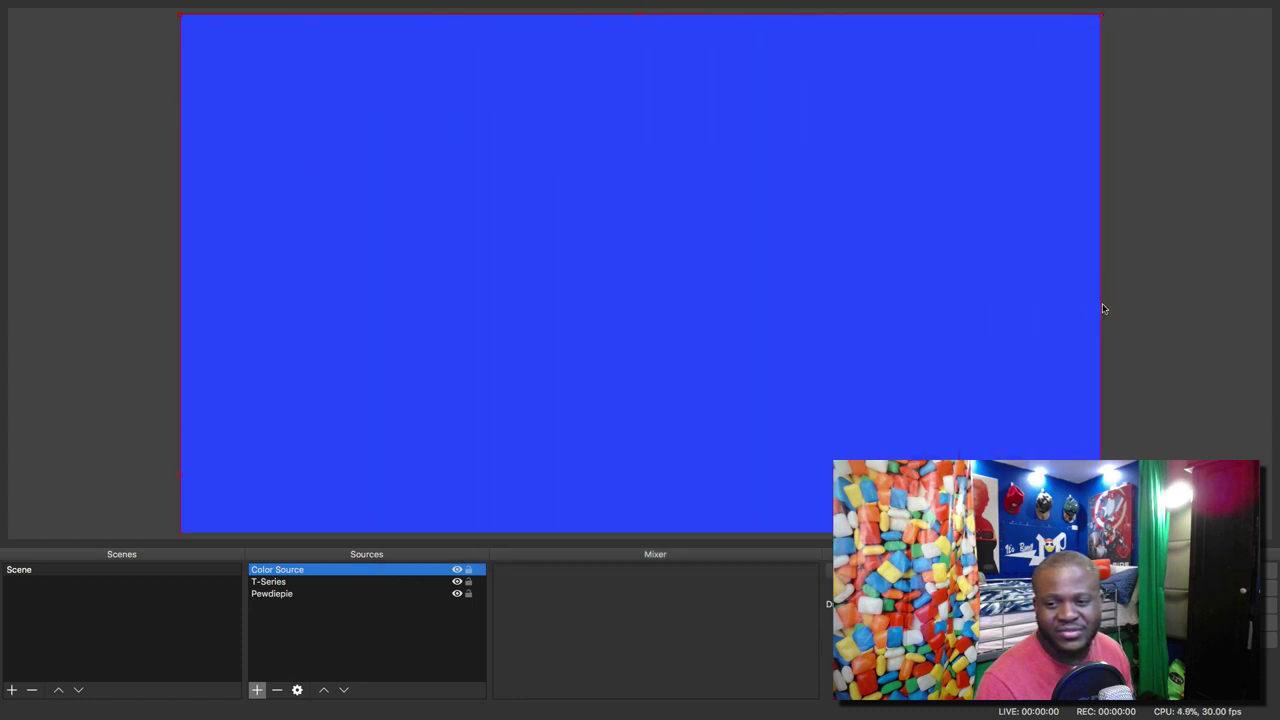
{"action": "left_click", "coordinate": [338, 603]}
{"action": "left_click", "coordinate": [318, 574]}
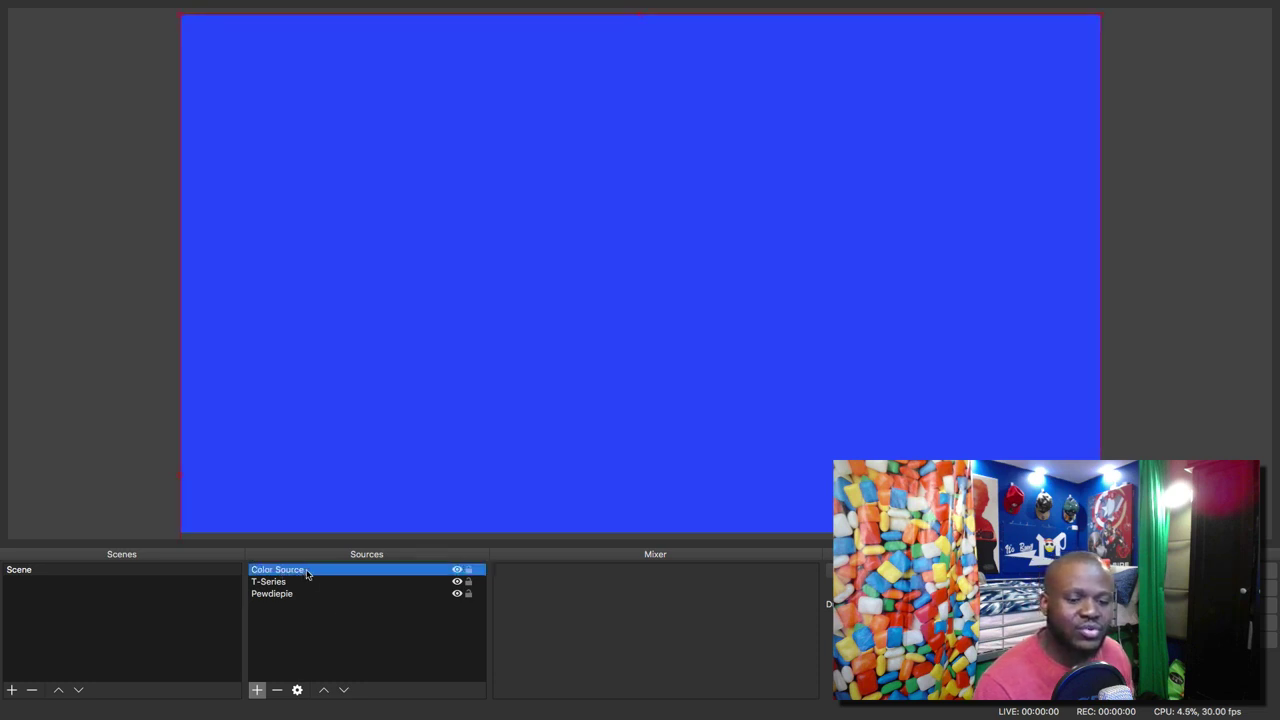
{"action": "mouse_move", "coordinate": [307, 573]}
{"action": "left_mouse_down"}
{"action": "mouse_move", "coordinate": [300, 611]}
{"action": "mouse_move", "coordinate": [305, 598]}
{"action": "left_mouse_up"}
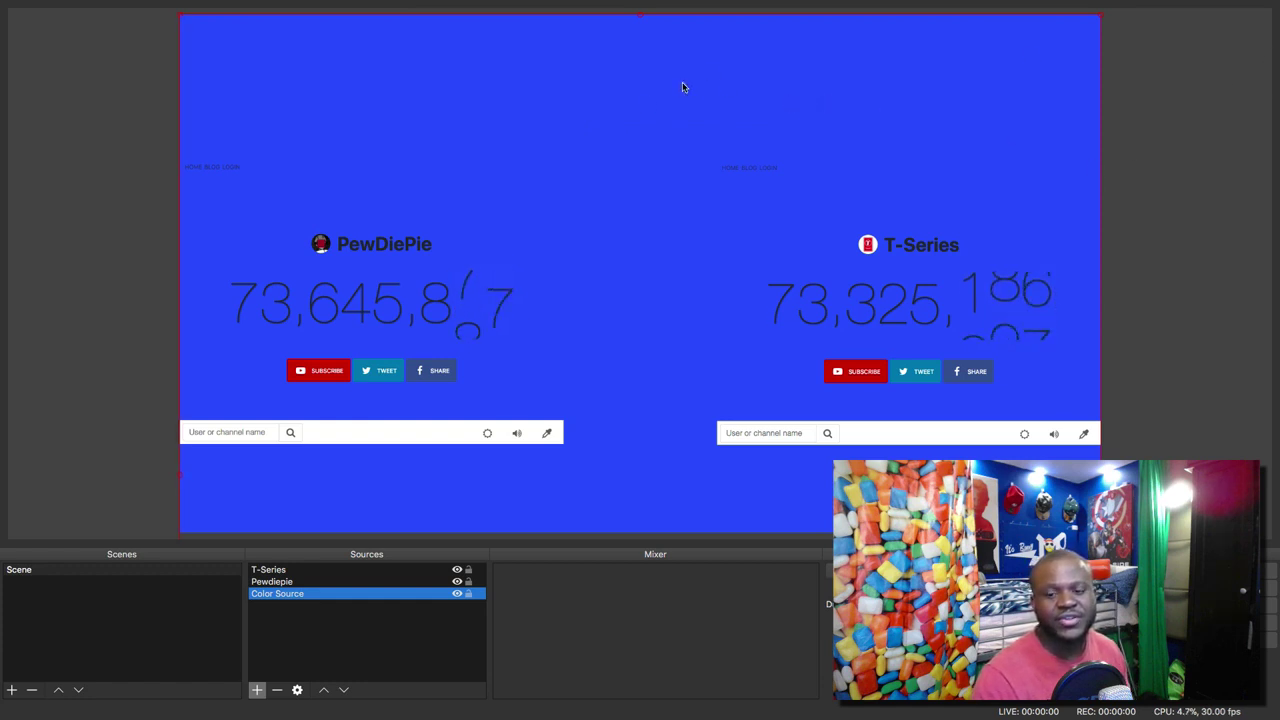
Shift the blue background off the canvas's corner and remove the Color Source from the scene.
{"action": "left_click_drag", "start_coordinate": [682, 84], "coordinate": [823, 172]}
{"action": "key", "text": "Delete"}
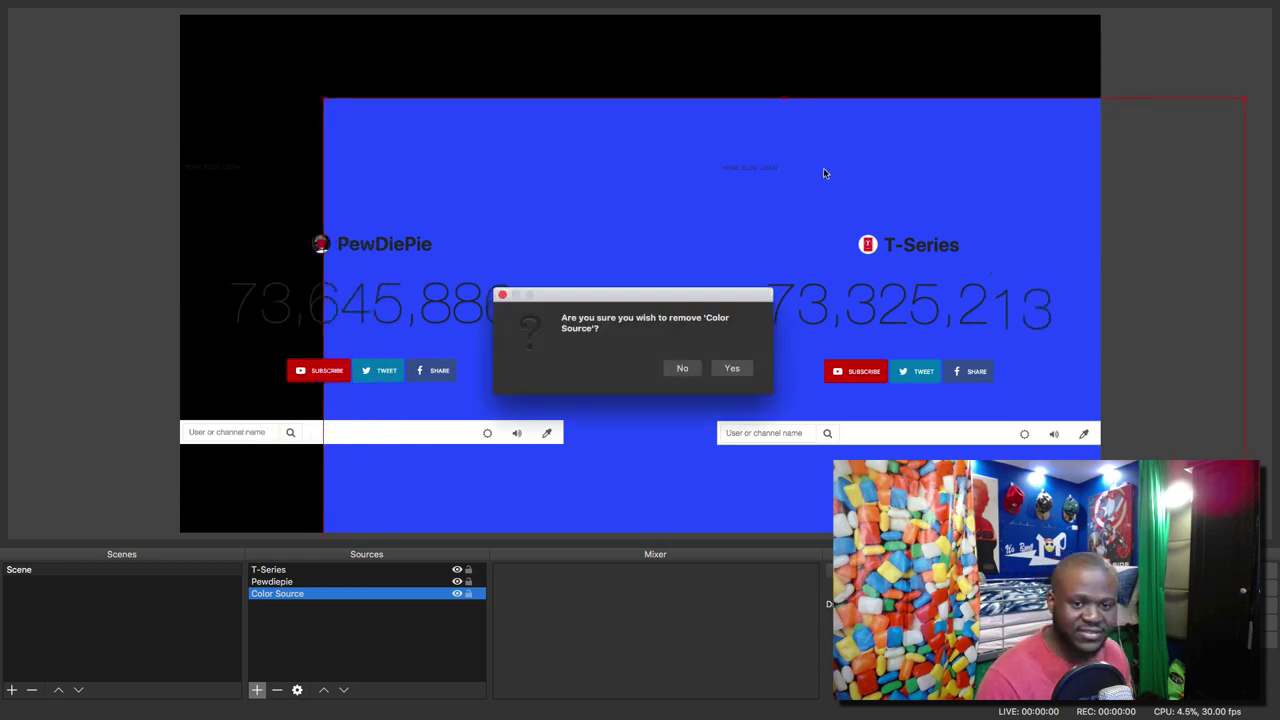
{"action": "left_click", "coordinate": [731, 367]}
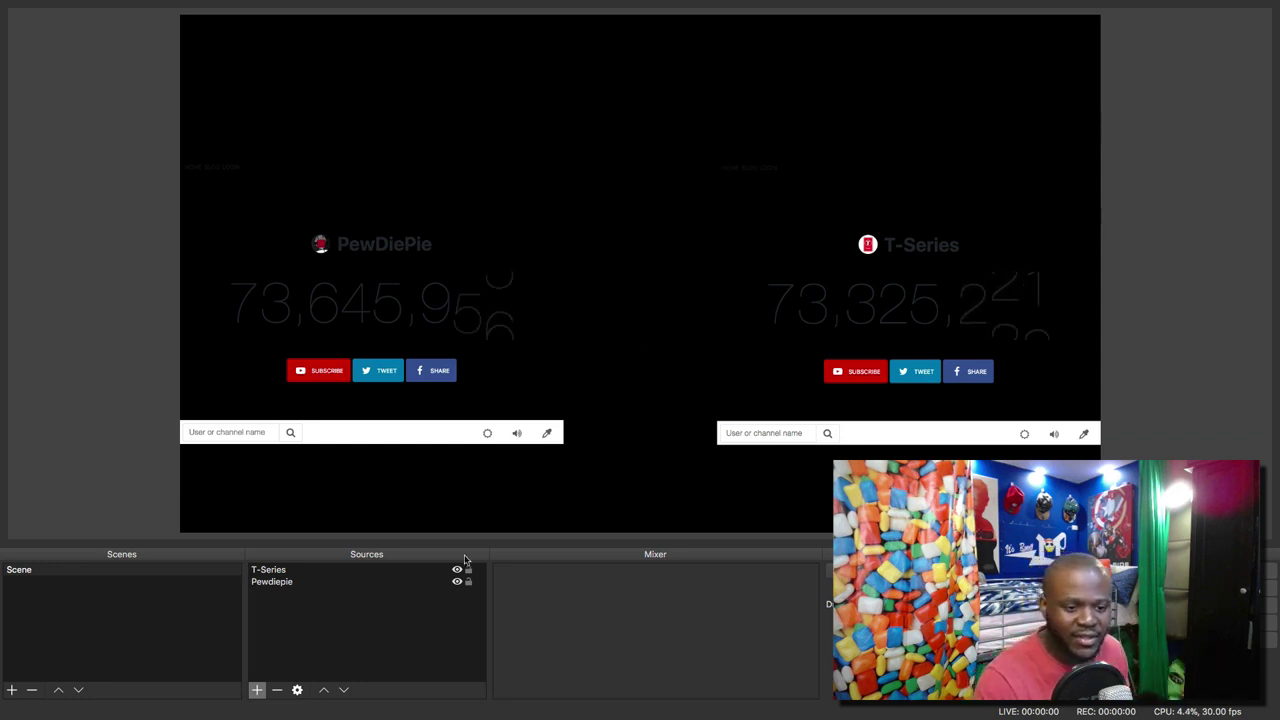
Switch to Chrome and open a new browser tab.
{"action": "key", "text": "ctrl+Up"}
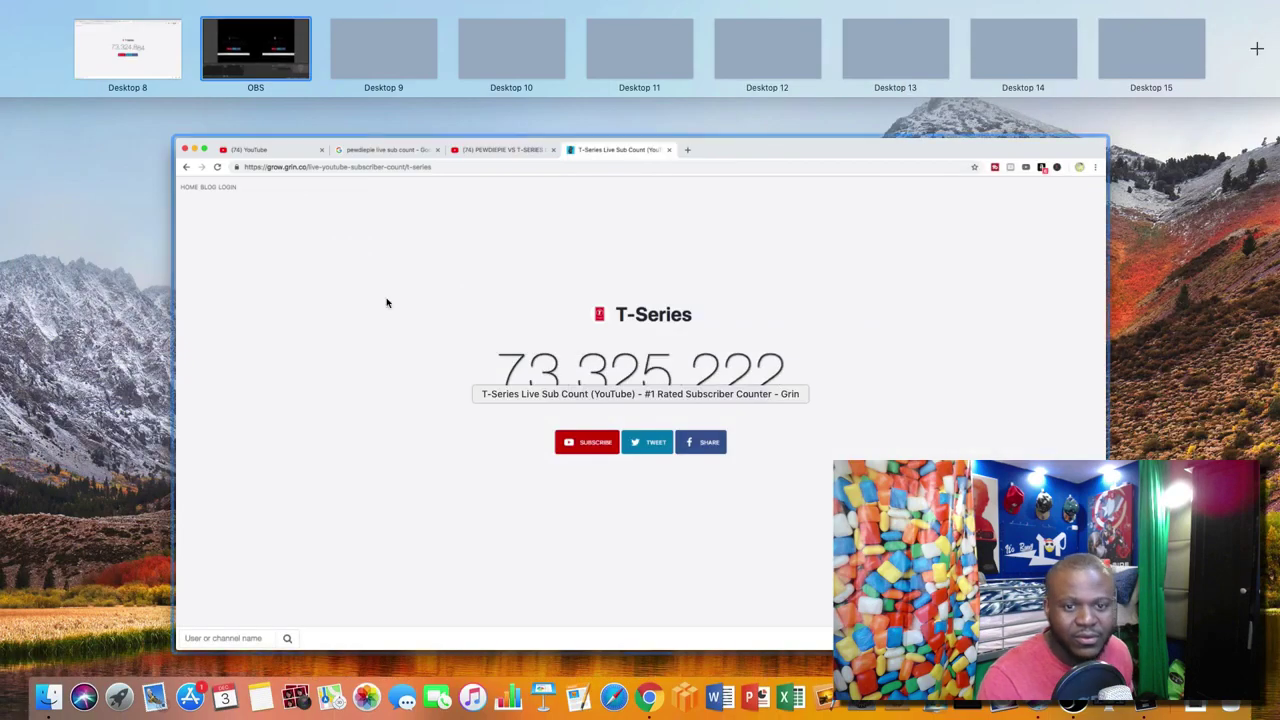
{"action": "left_click", "coordinate": [509, 337]}
{"action": "left_click", "coordinate": [704, 31]}
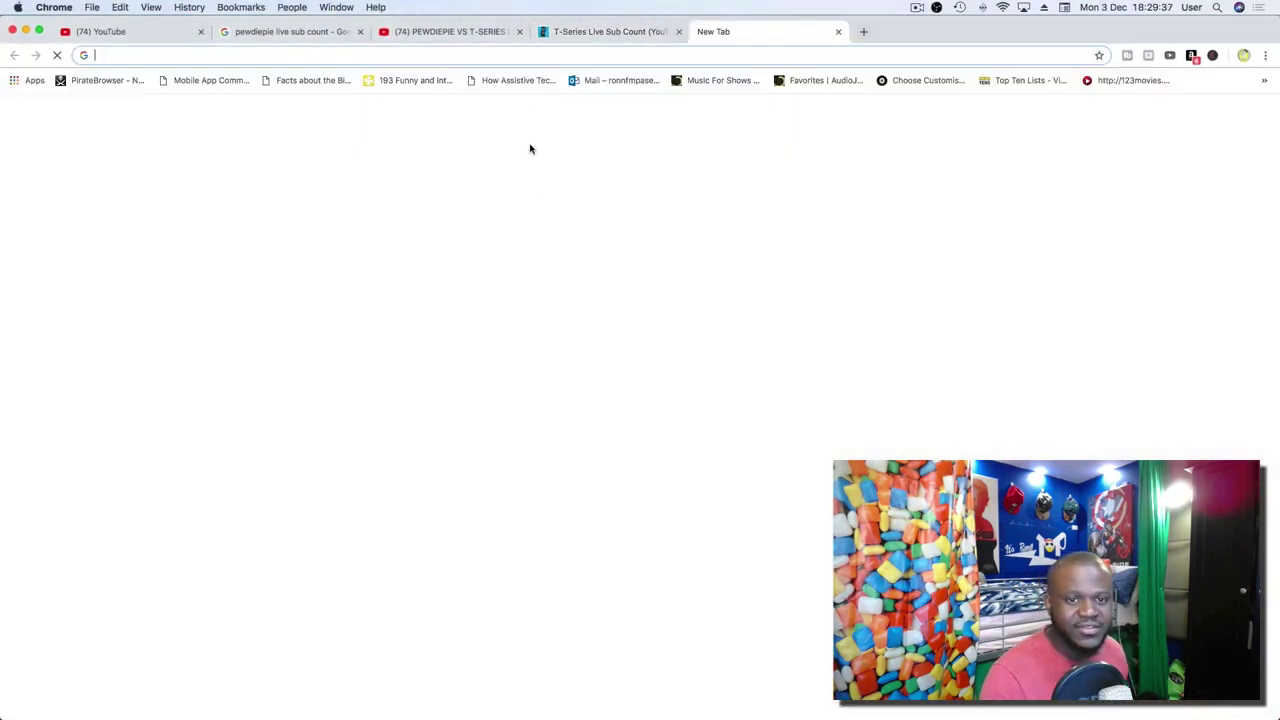
Search Google for "cool background png".
{"action": "left_click", "coordinate": [532, 301]}
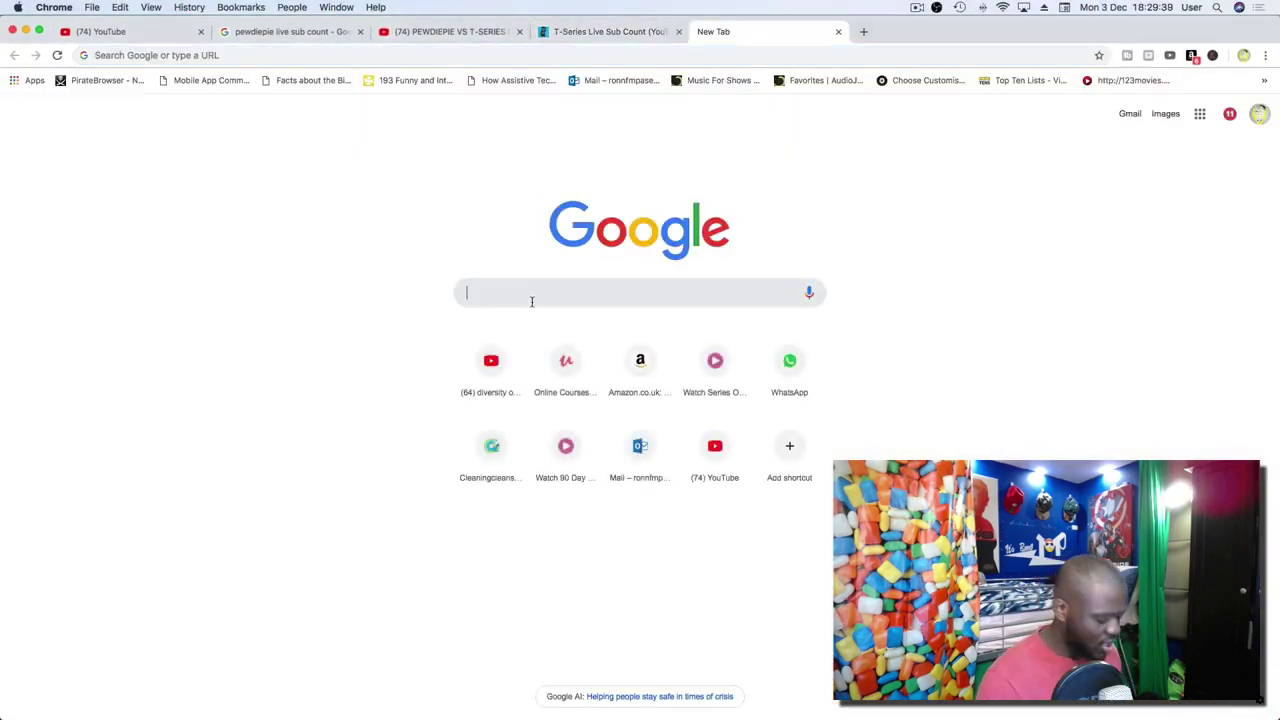
{"action": "type", "text": "c"}
{"action": "key", "text": "BackSpace"}
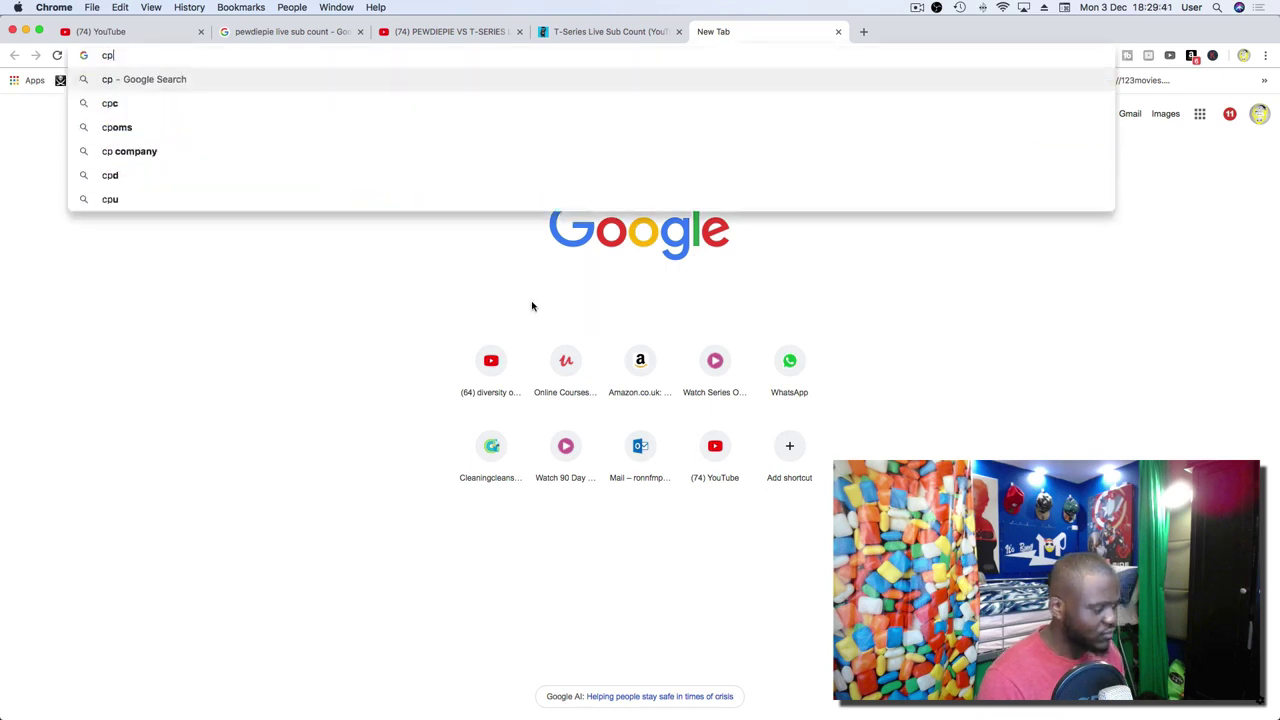
{"action": "key", "text": "BackSpace"}
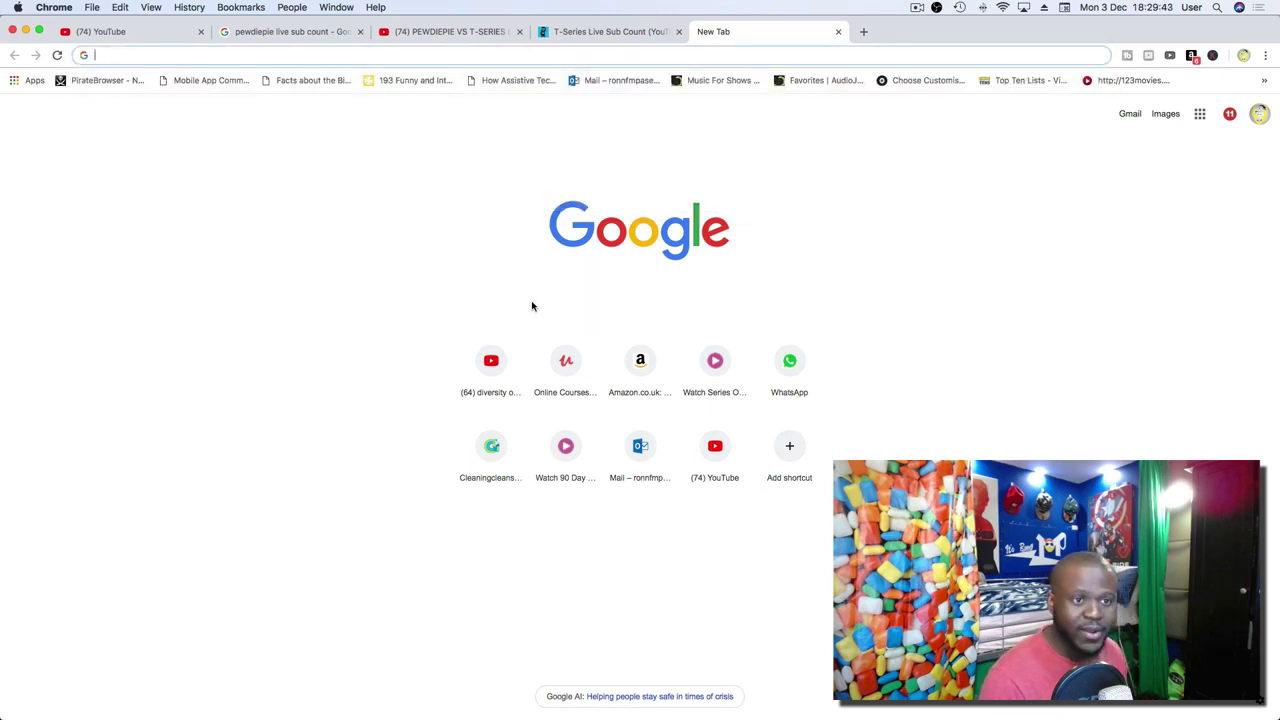
{"action": "type", "text": "cool back"}
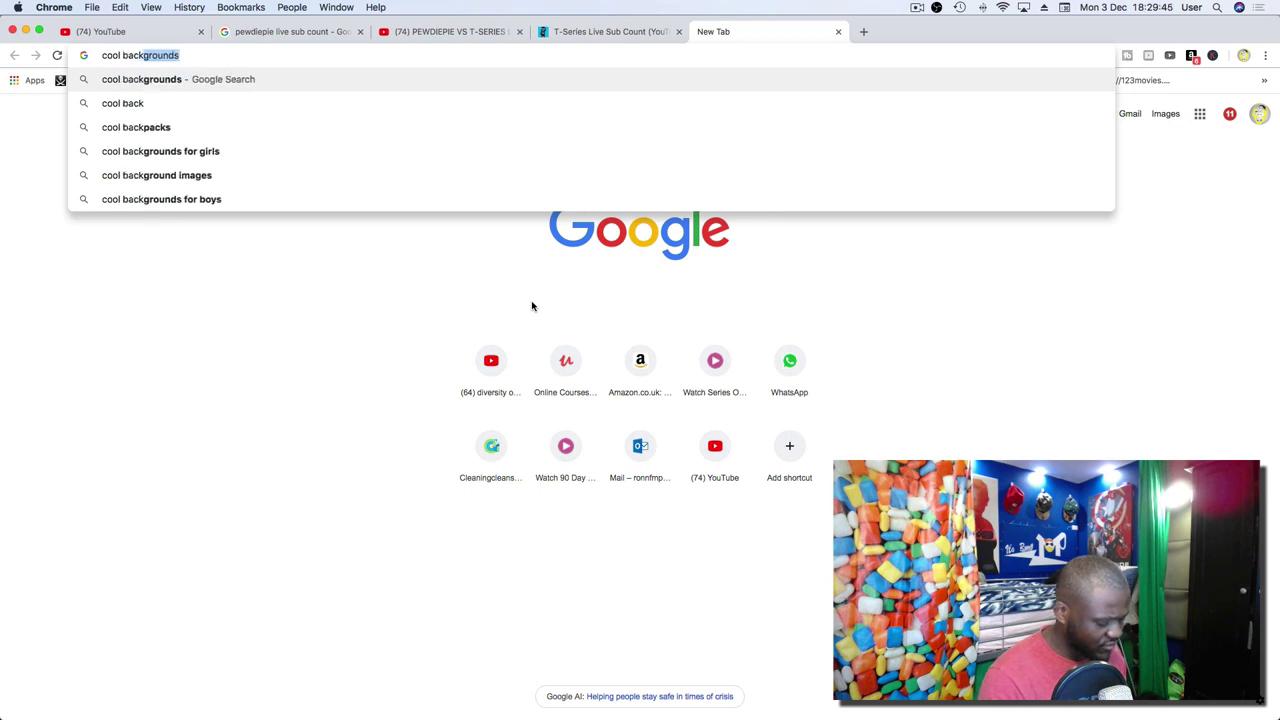
{"action": "key", "text": "BackSpace"}
{"action": "type", "text": "grou"}
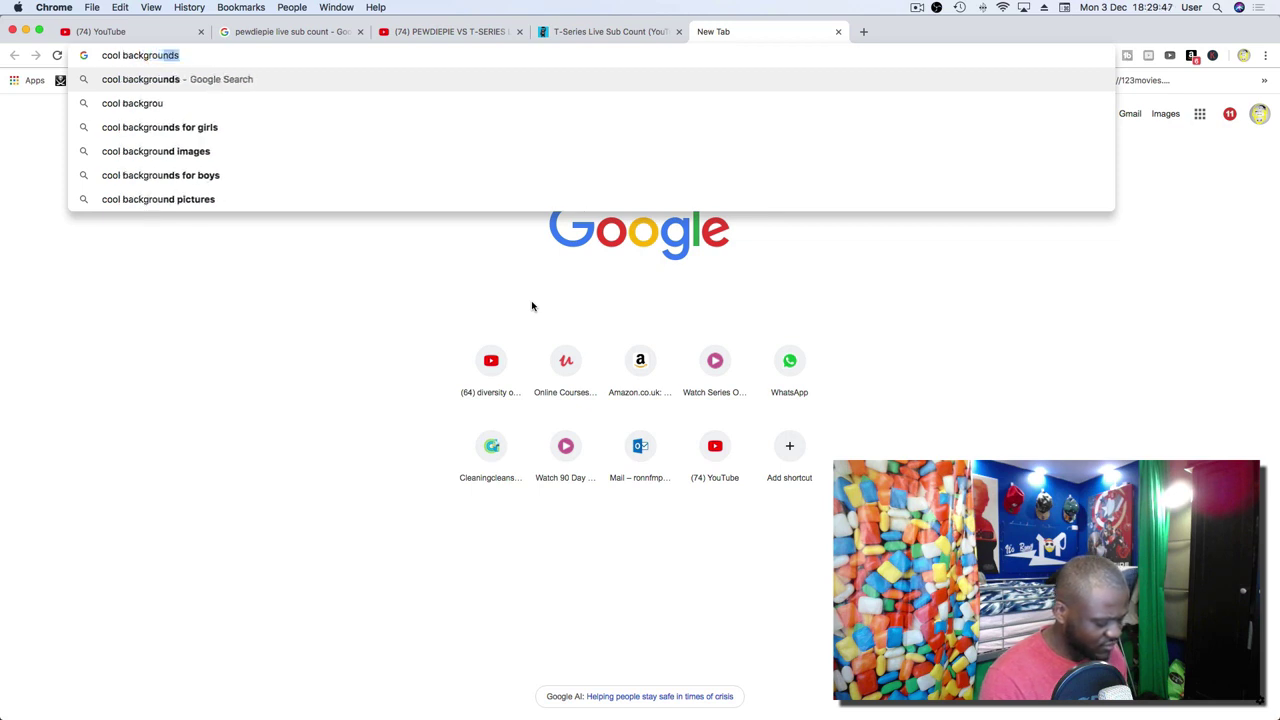
{"action": "type", "text": "nd png"}
{"action": "key", "text": "Return"}
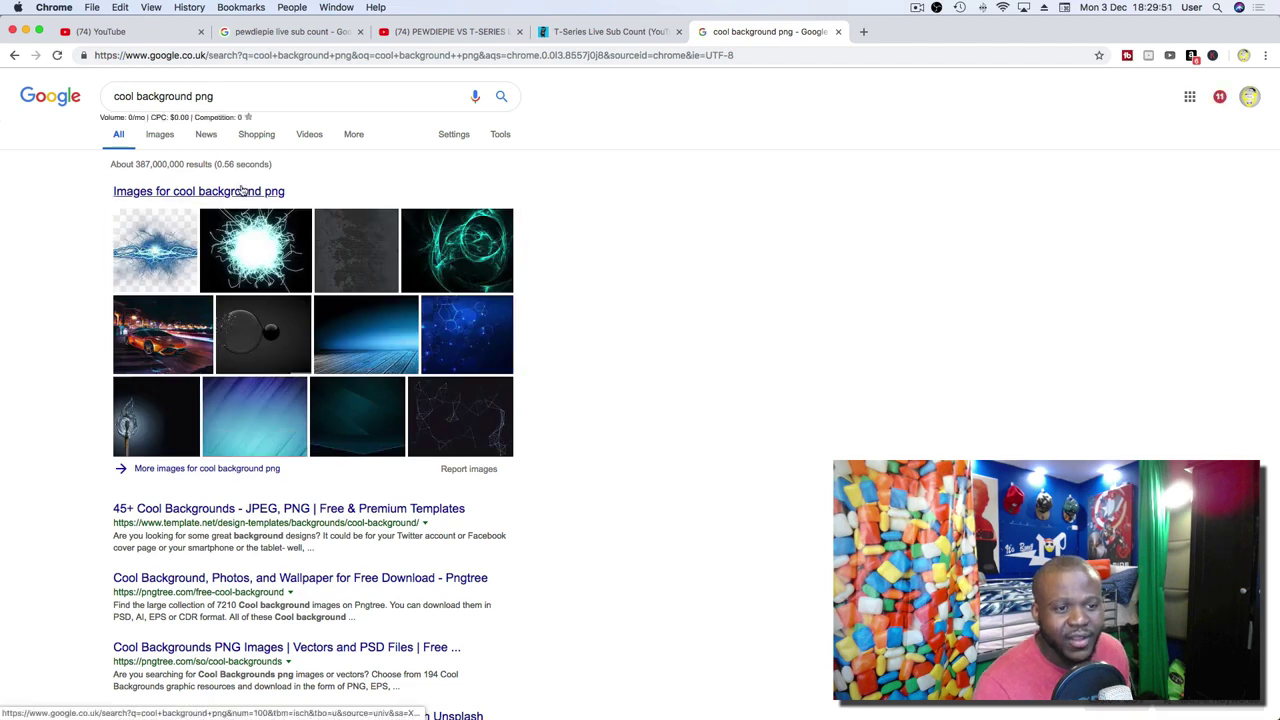
Refine the Google search to "cool vs background png" and show the image results.
{"action": "left_click", "coordinate": [228, 97]}
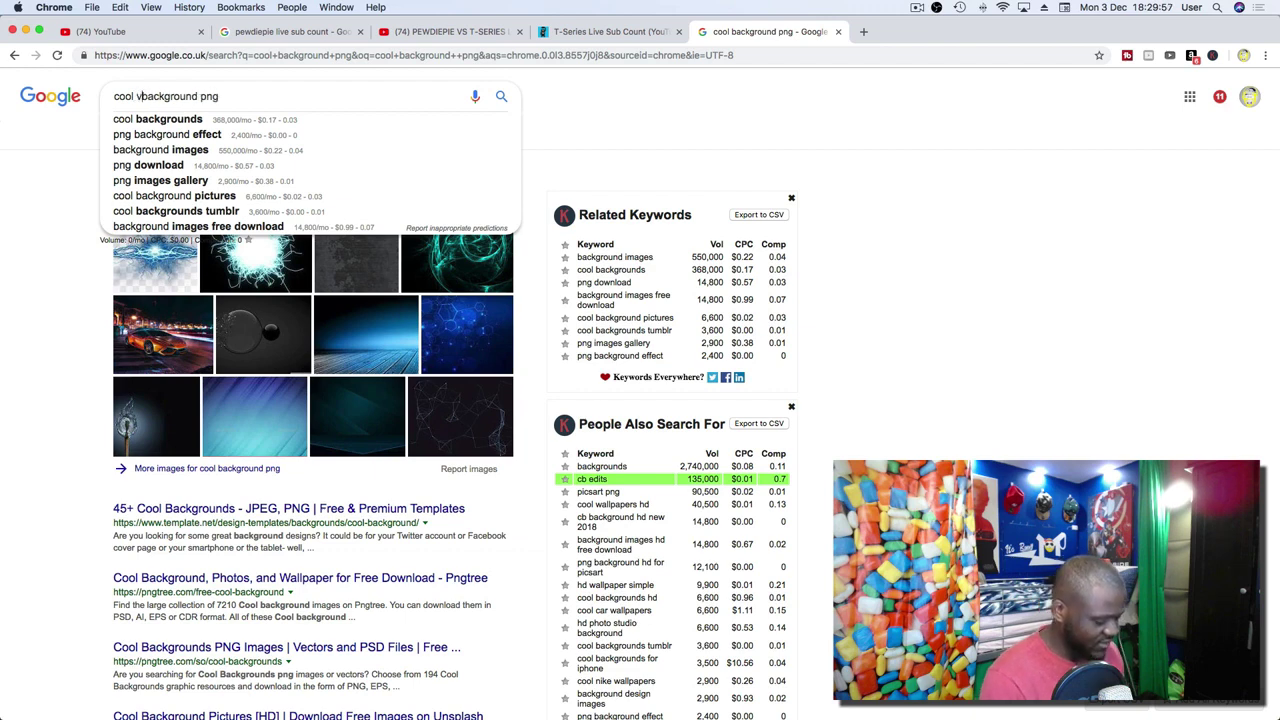
{"action": "type", "text": "s"}
{"action": "key", "text": "Return"}
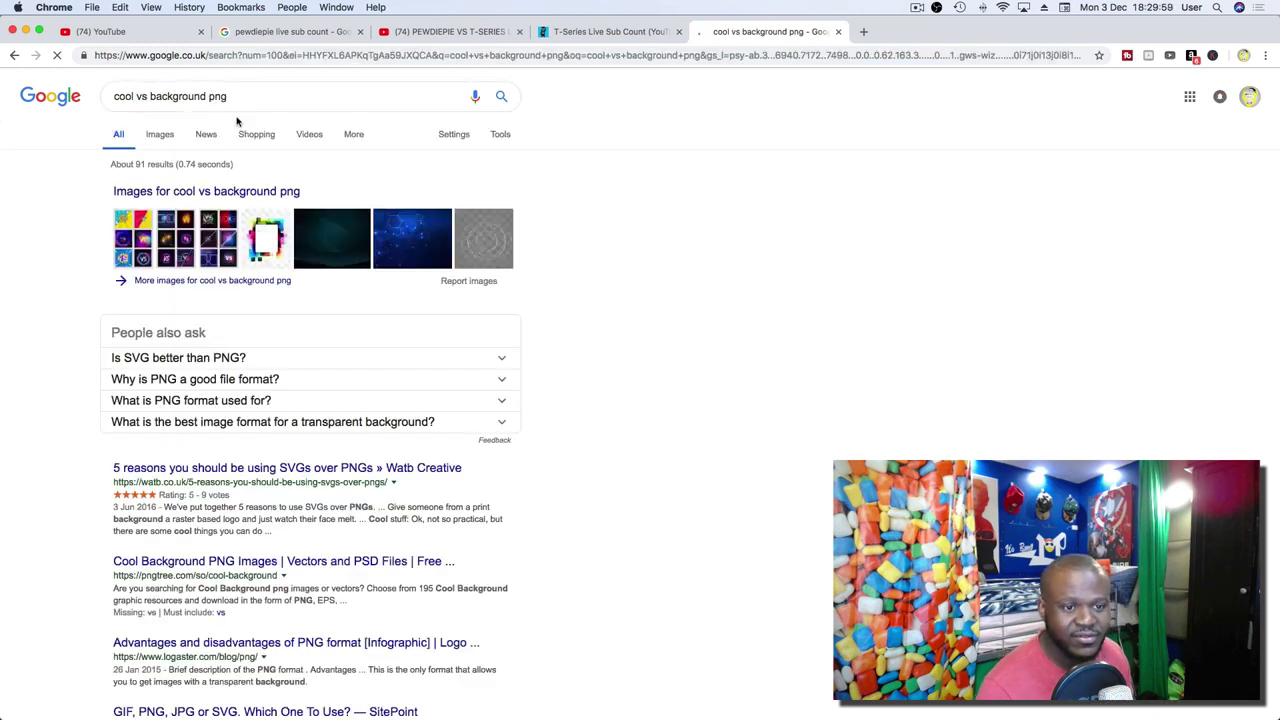
{"action": "left_click", "coordinate": [162, 138]}
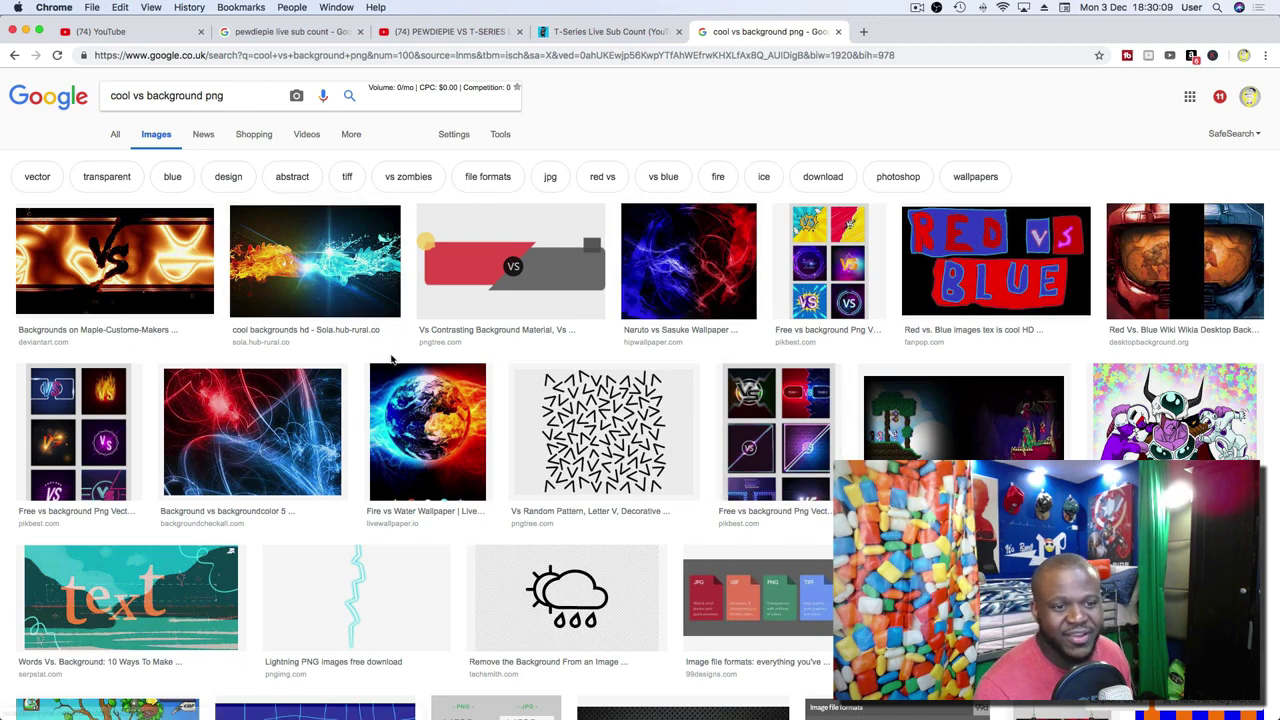
Look through the image results for a versus background that suits two side-by-side counters.
{"action": "scroll", "coordinate": [441, 421], "scroll_direction": "down", "scroll_amount": 5}
{"action": "scroll", "coordinate": [441, 421], "scroll_direction": "down", "scroll_amount": 6}
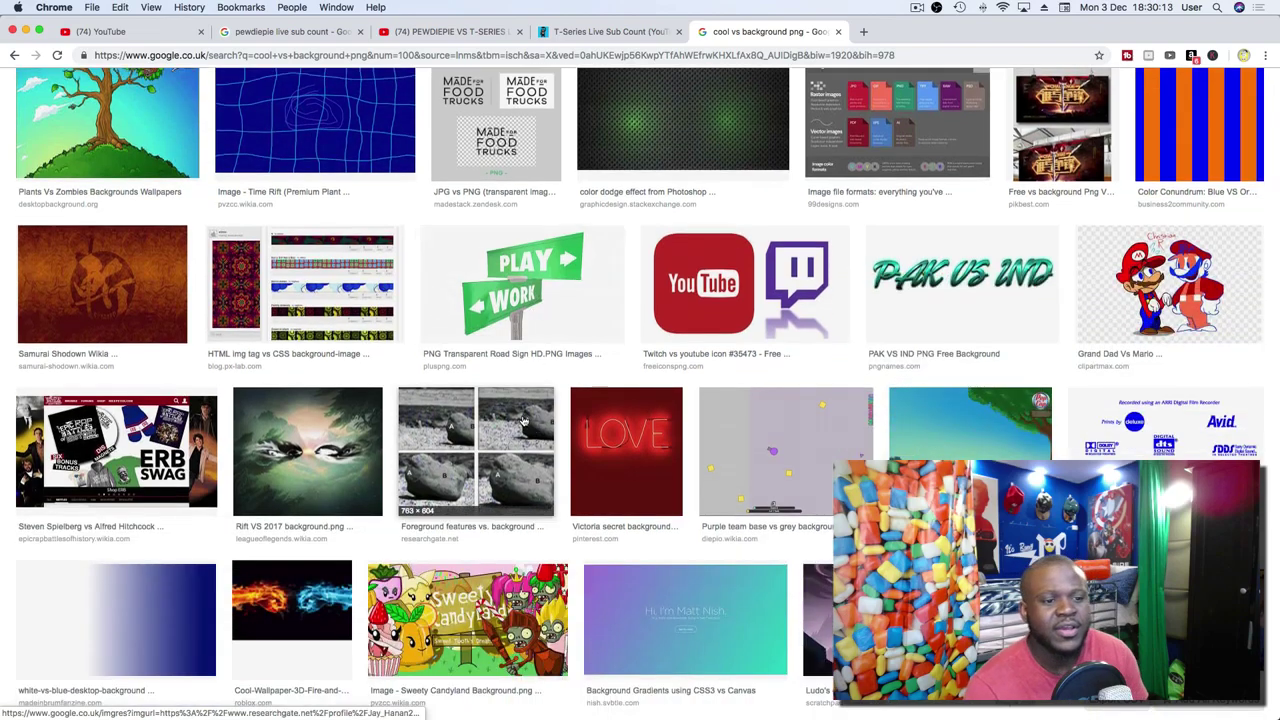
{"action": "scroll", "coordinate": [531, 427], "scroll_direction": "down", "scroll_amount": 7}
{"action": "scroll", "coordinate": [505, 378], "scroll_direction": "down", "scroll_amount": 5}
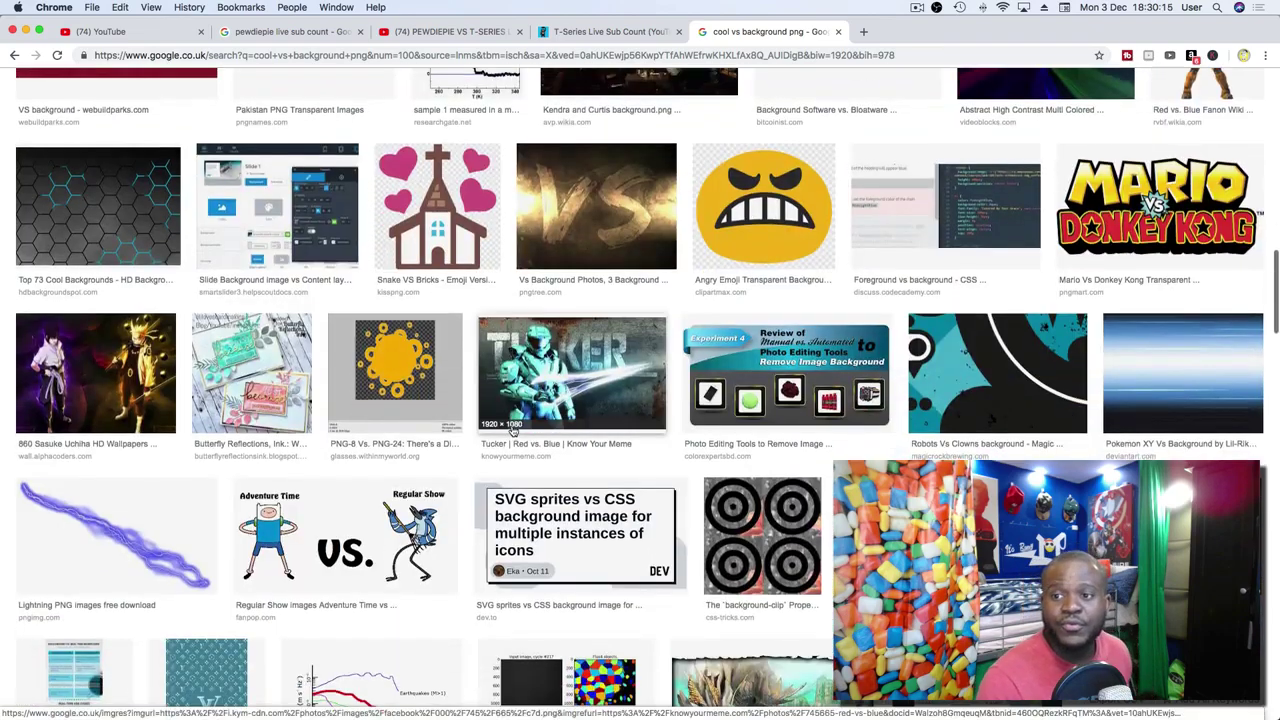
{"action": "scroll", "coordinate": [513, 428], "scroll_direction": "down", "scroll_amount": 10}
{"action": "scroll", "coordinate": [513, 430], "scroll_direction": "up", "scroll_amount": 6}
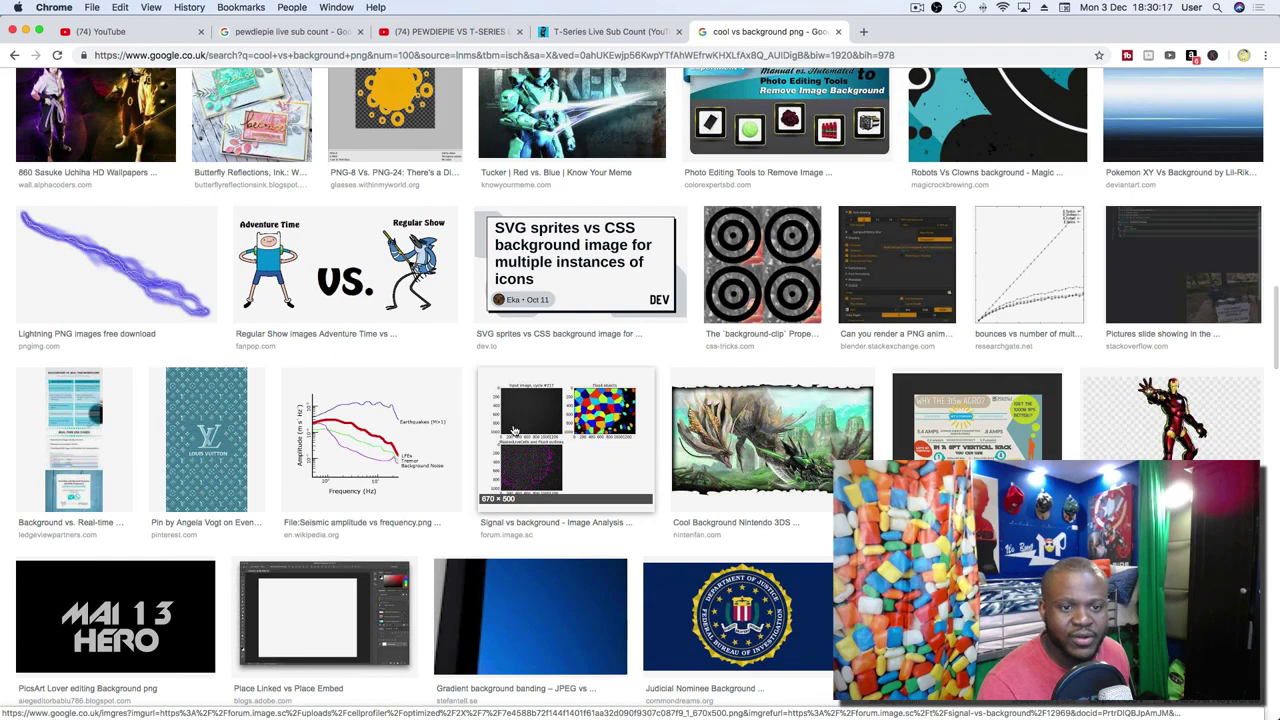
{"action": "scroll", "coordinate": [513, 420], "scroll_direction": "up", "scroll_amount": 15}
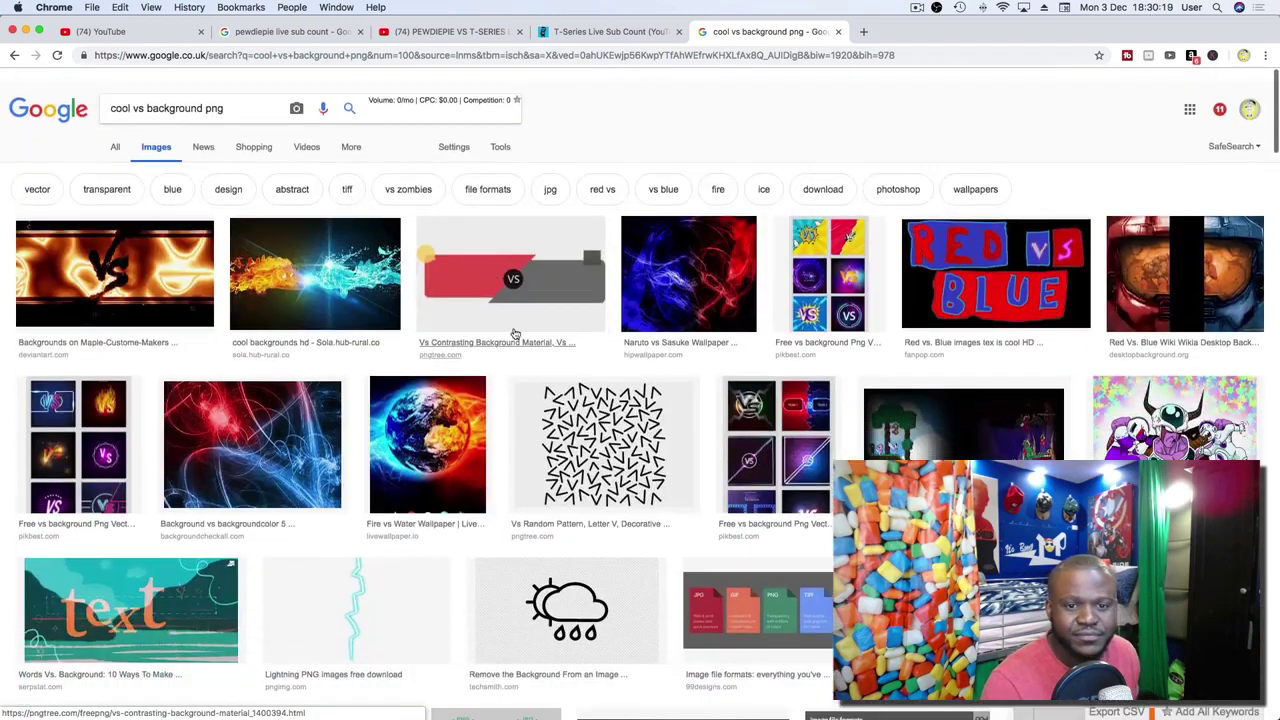
Preview the red-and-grey VS contrasting image, then its related orange Fighter 1 and Fighter 2 banner and red-and-blue VS design.
{"action": "left_click", "coordinate": [515, 333]}
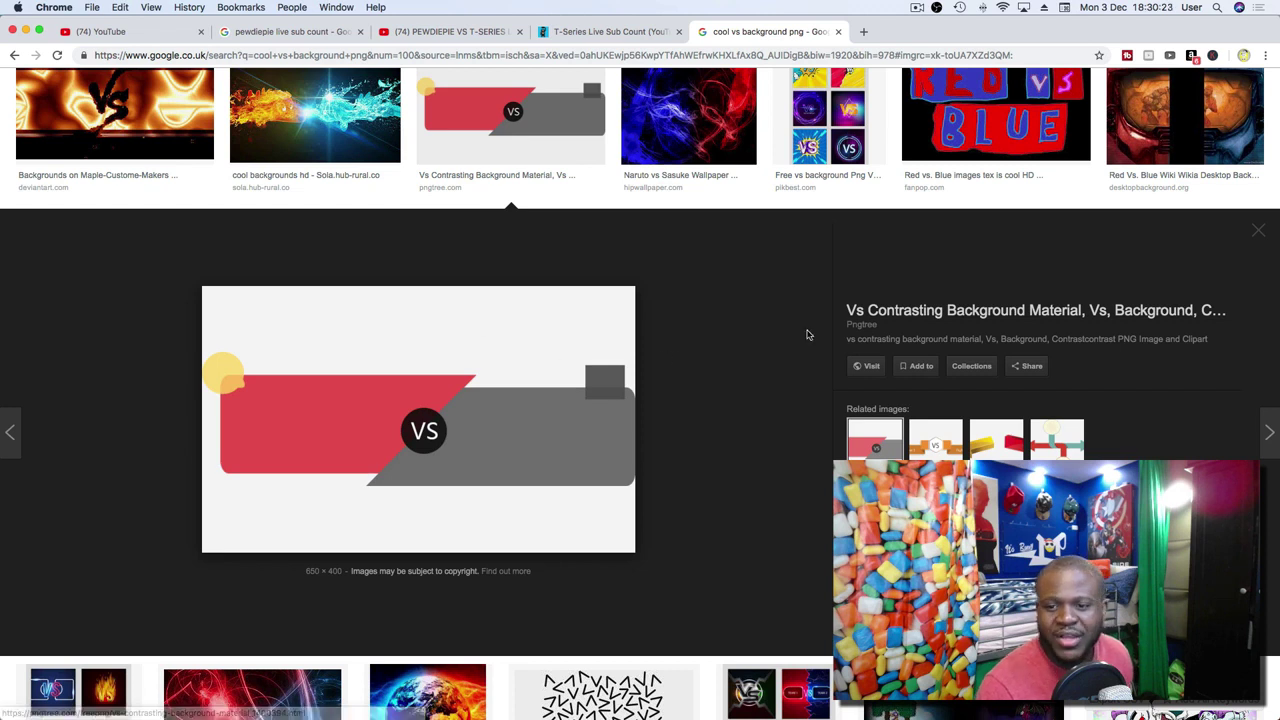
{"action": "left_click", "coordinate": [944, 455]}
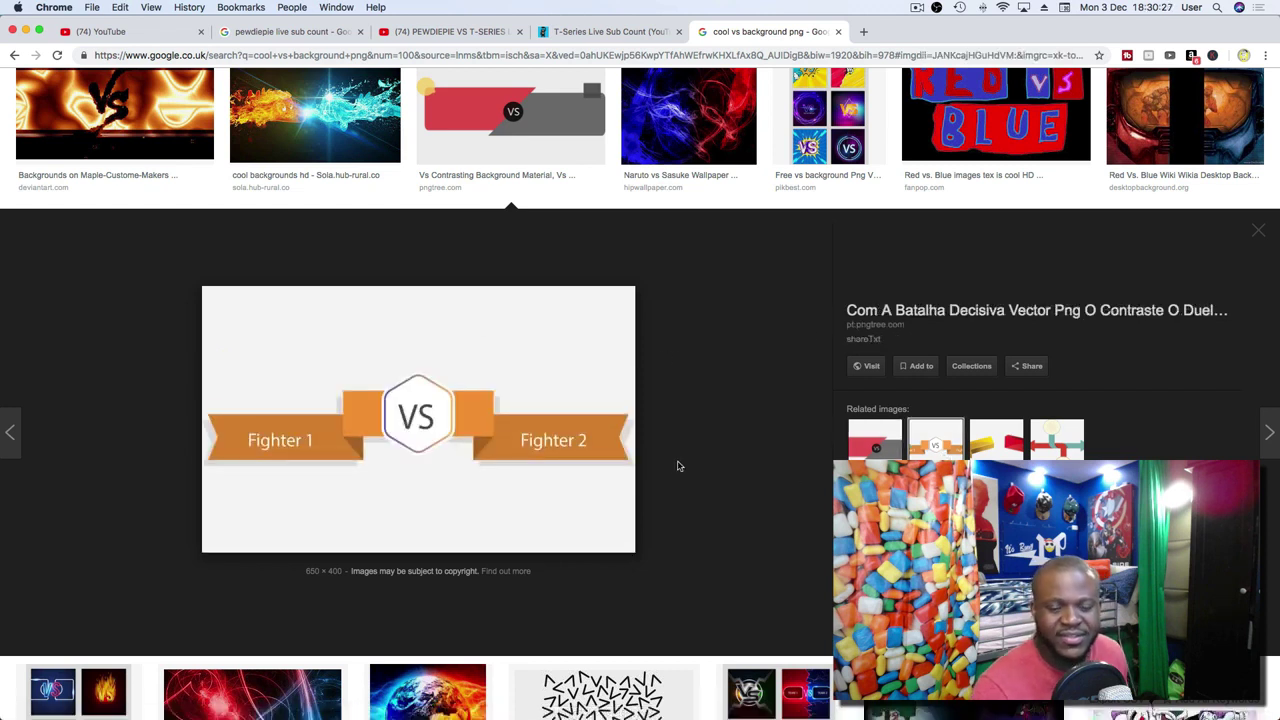
{"action": "left_click", "coordinate": [875, 442]}
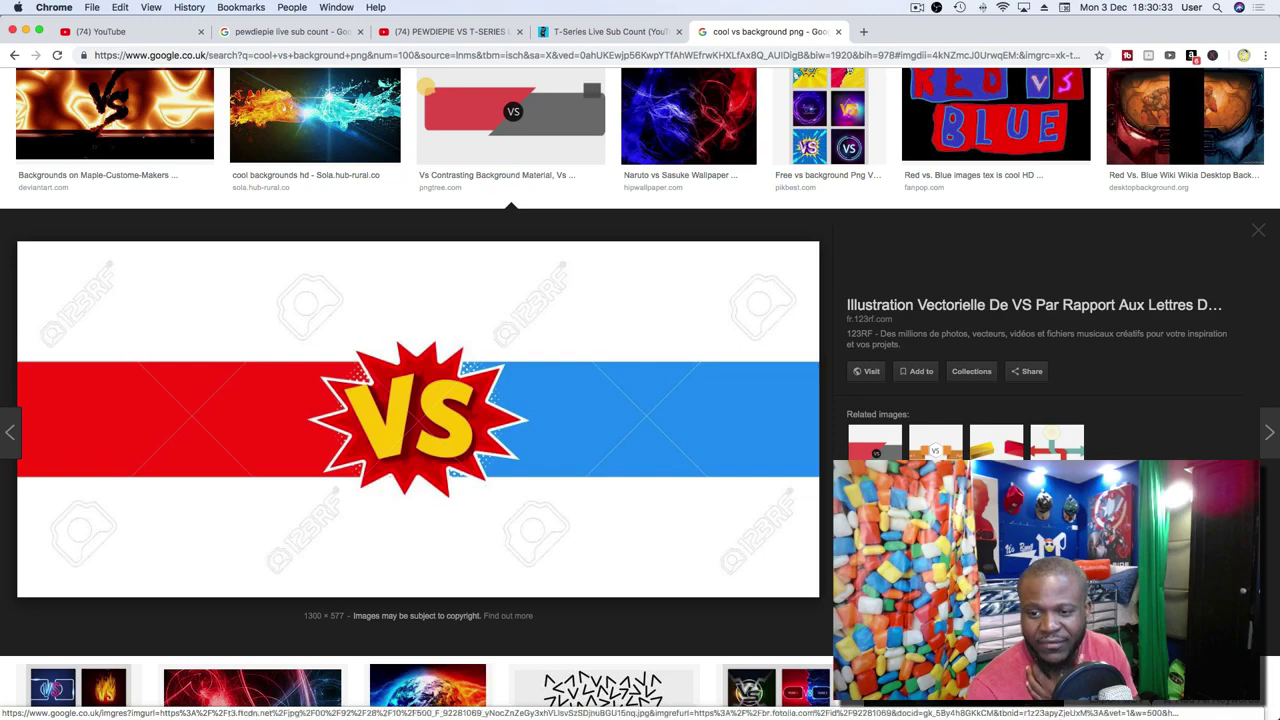
Preview the Pikbest collection of VS backgrounds that includes the Team 1 and Team 2 design.
{"action": "scroll", "coordinate": [640, 400], "scroll_direction": "down", "scroll_amount": 3}
{"action": "scroll", "coordinate": [640, 400], "scroll_direction": "down", "scroll_amount": 3}
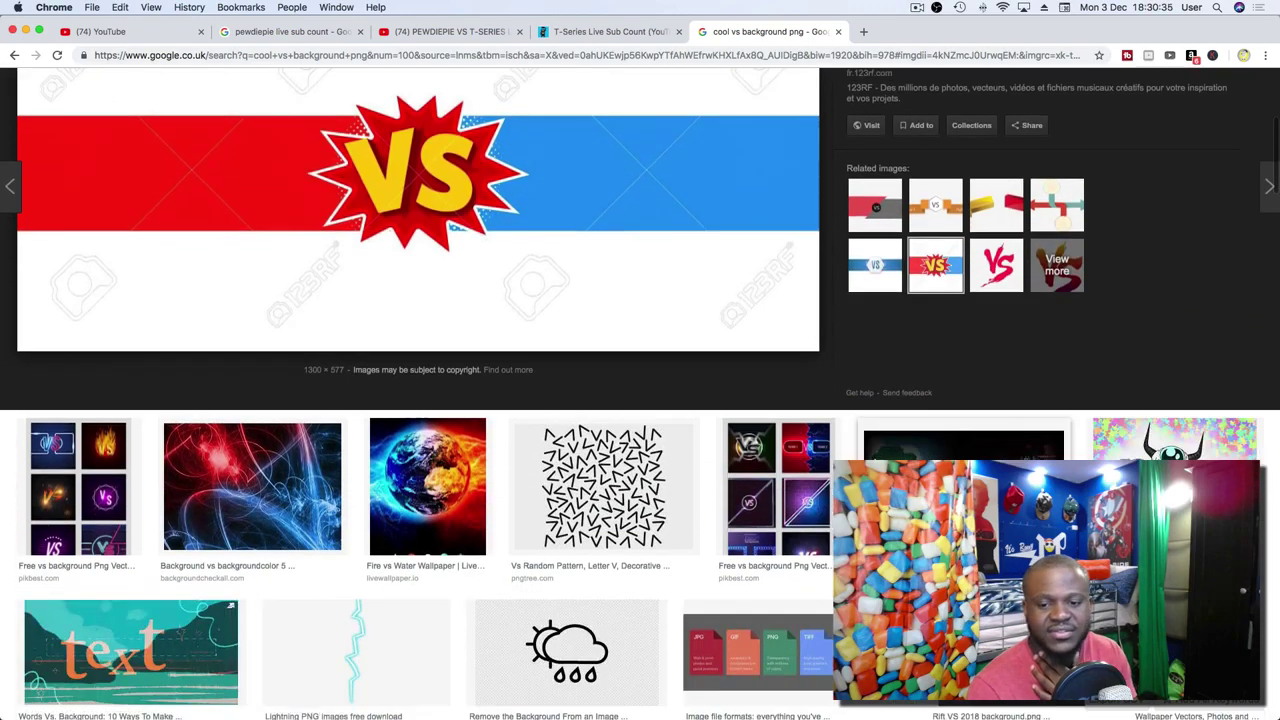
{"action": "left_click", "coordinate": [815, 474]}
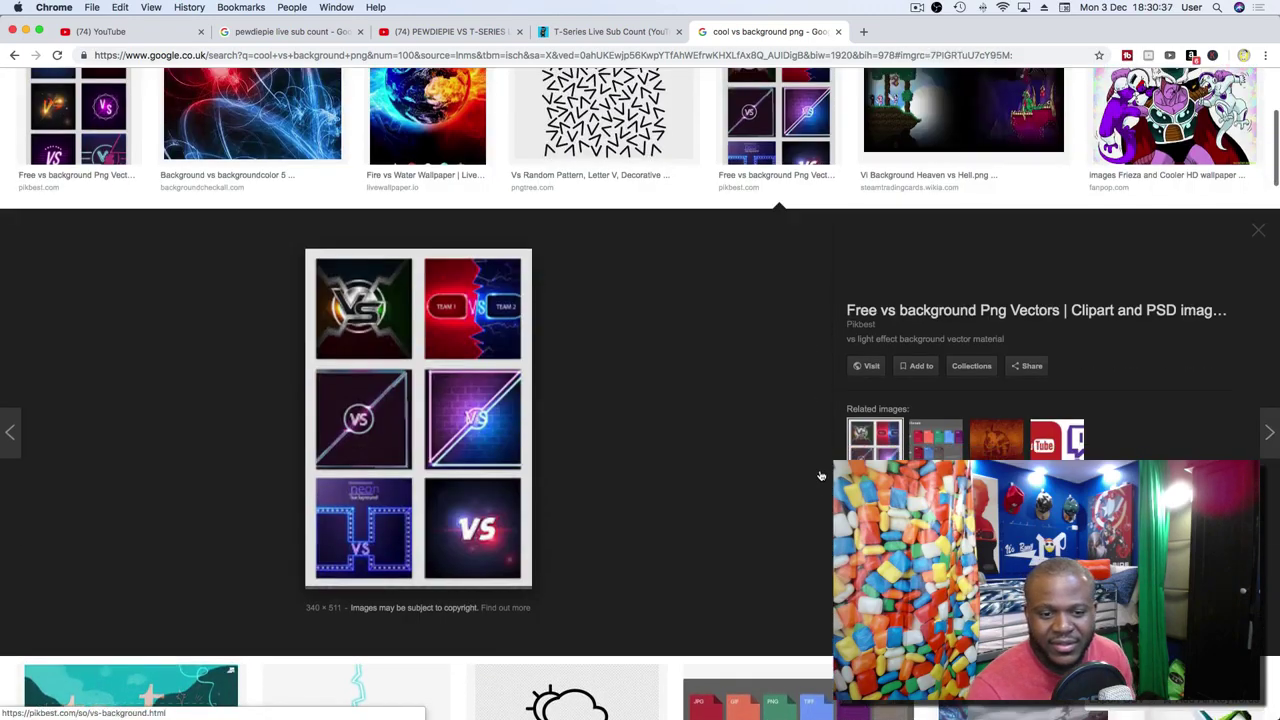
{"action": "scroll", "coordinate": [727, 436], "scroll_direction": "down", "scroll_amount": 5}
{"action": "scroll", "coordinate": [743, 437], "scroll_direction": "up", "scroll_amount": 6}
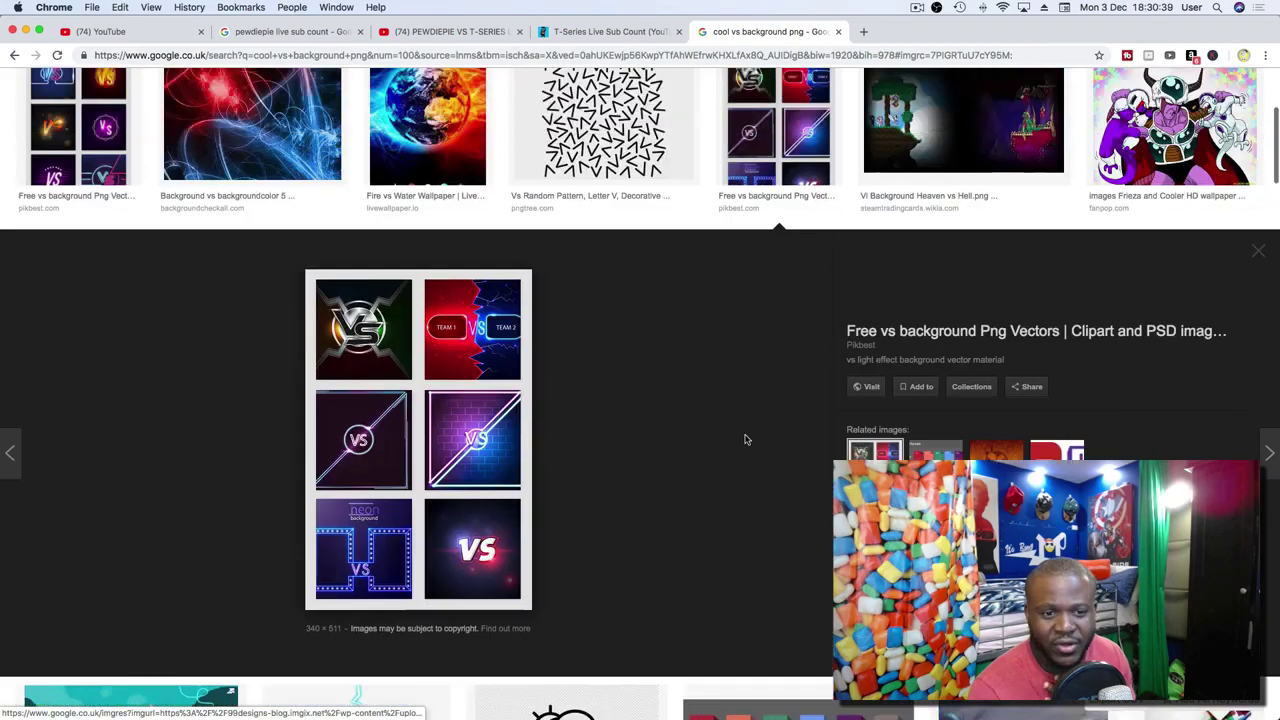
Check the image results further down for other versus backgrounds and return to the Pikbest preview.
{"action": "scroll", "coordinate": [640, 385], "scroll_direction": "down", "scroll_amount": 7}
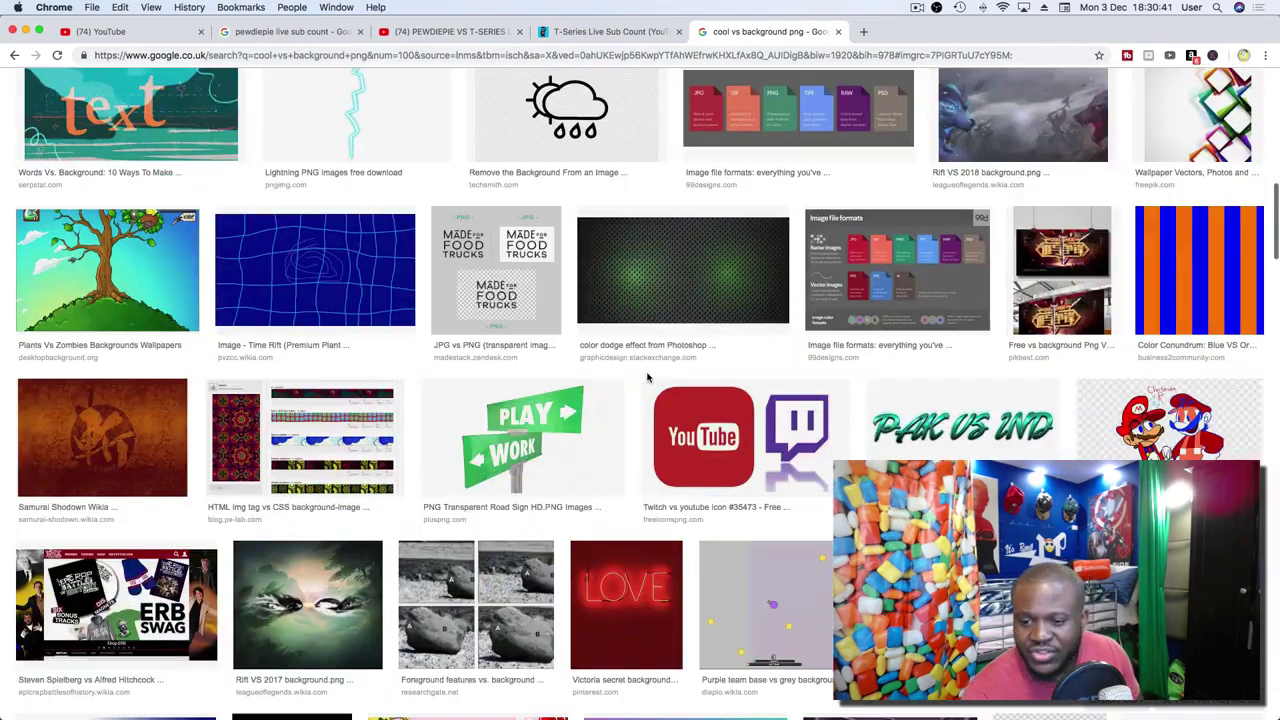
{"action": "scroll", "coordinate": [610, 400], "scroll_direction": "down", "scroll_amount": 4}
{"action": "scroll", "coordinate": [608, 394], "scroll_direction": "up", "scroll_amount": 1}
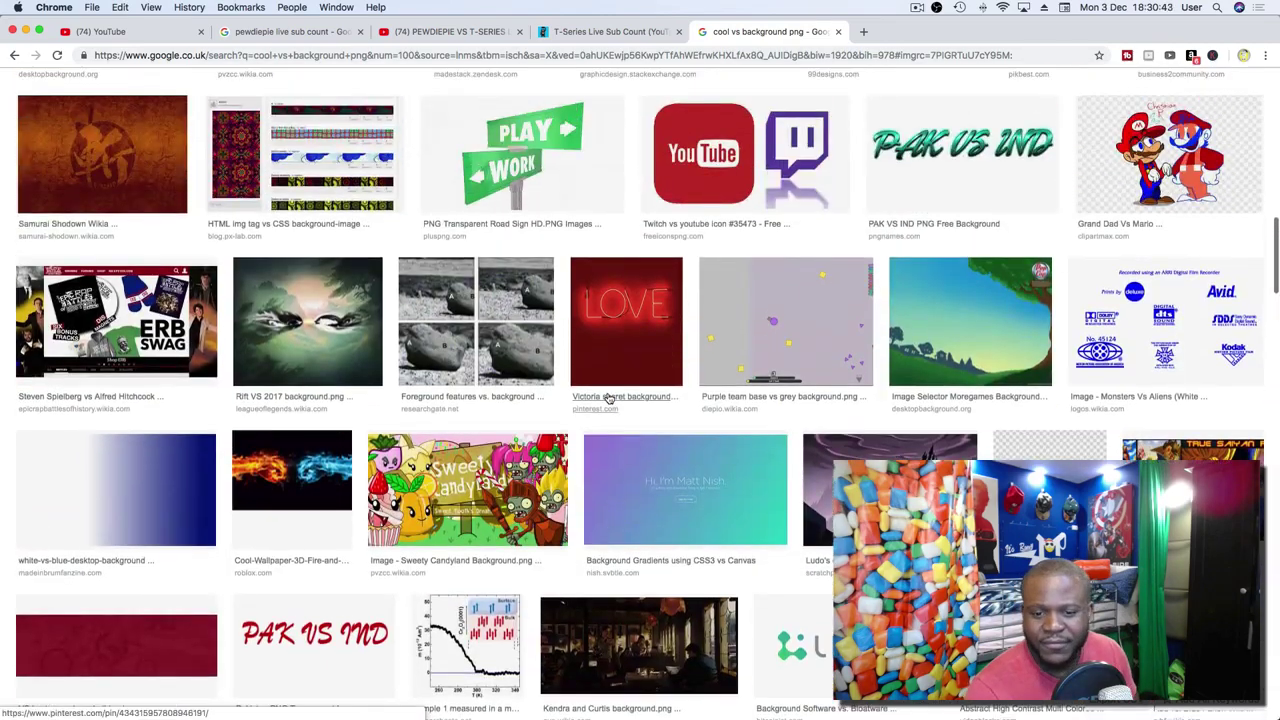
{"action": "scroll", "coordinate": [608, 398], "scroll_direction": "down", "scroll_amount": 4}
{"action": "scroll", "coordinate": [607, 398], "scroll_direction": "down", "scroll_amount": 5}
{"action": "scroll", "coordinate": [610, 392], "scroll_direction": "up", "scroll_amount": 20}
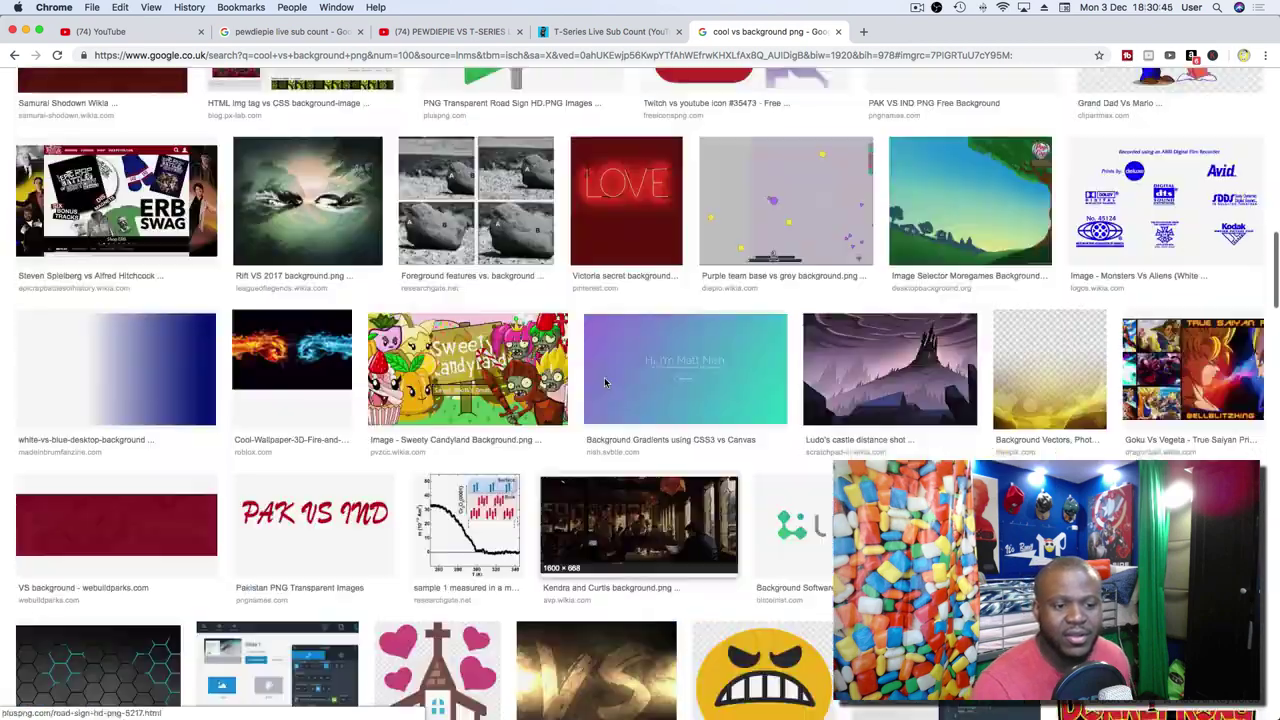
{"action": "scroll", "coordinate": [660, 400], "scroll_direction": "down", "scroll_amount": 2}
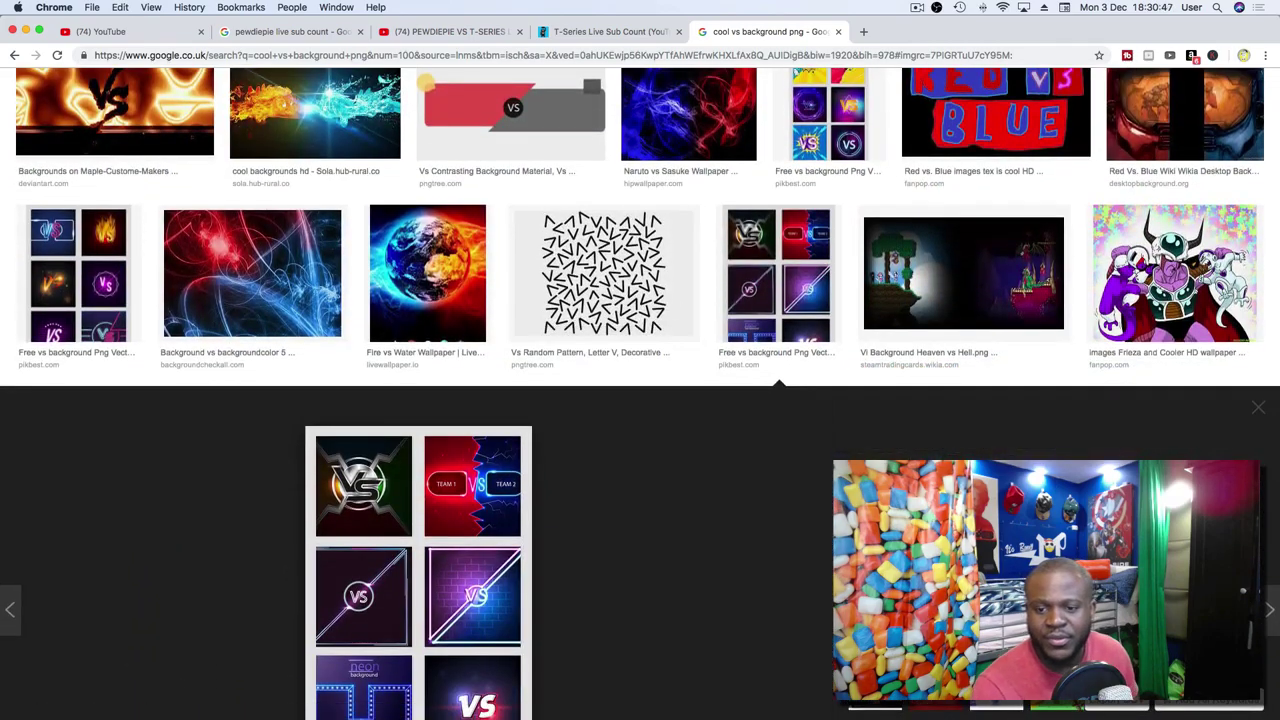
Preview the related Epic Rap Battles of History image and the fiery VS background from DeviantArt.
{"action": "scroll", "coordinate": [758, 494], "scroll_direction": "down", "scroll_amount": 3}
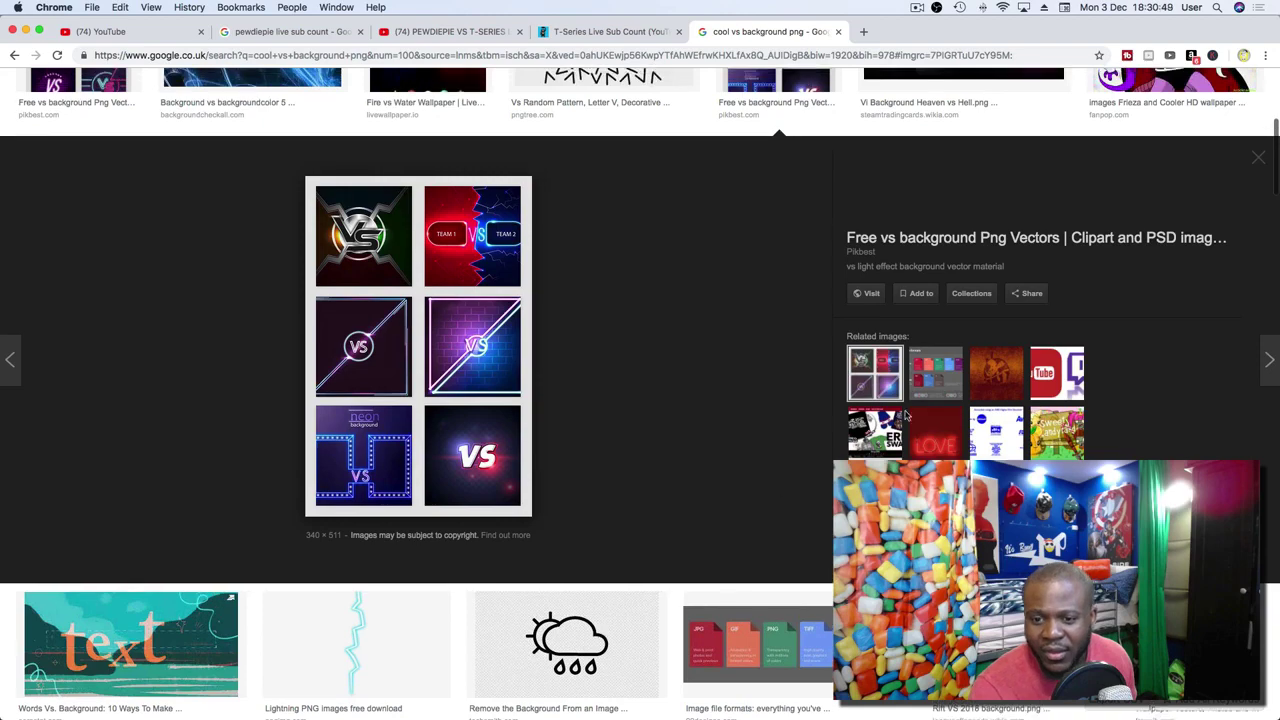
{"action": "left_click", "coordinate": [925, 395]}
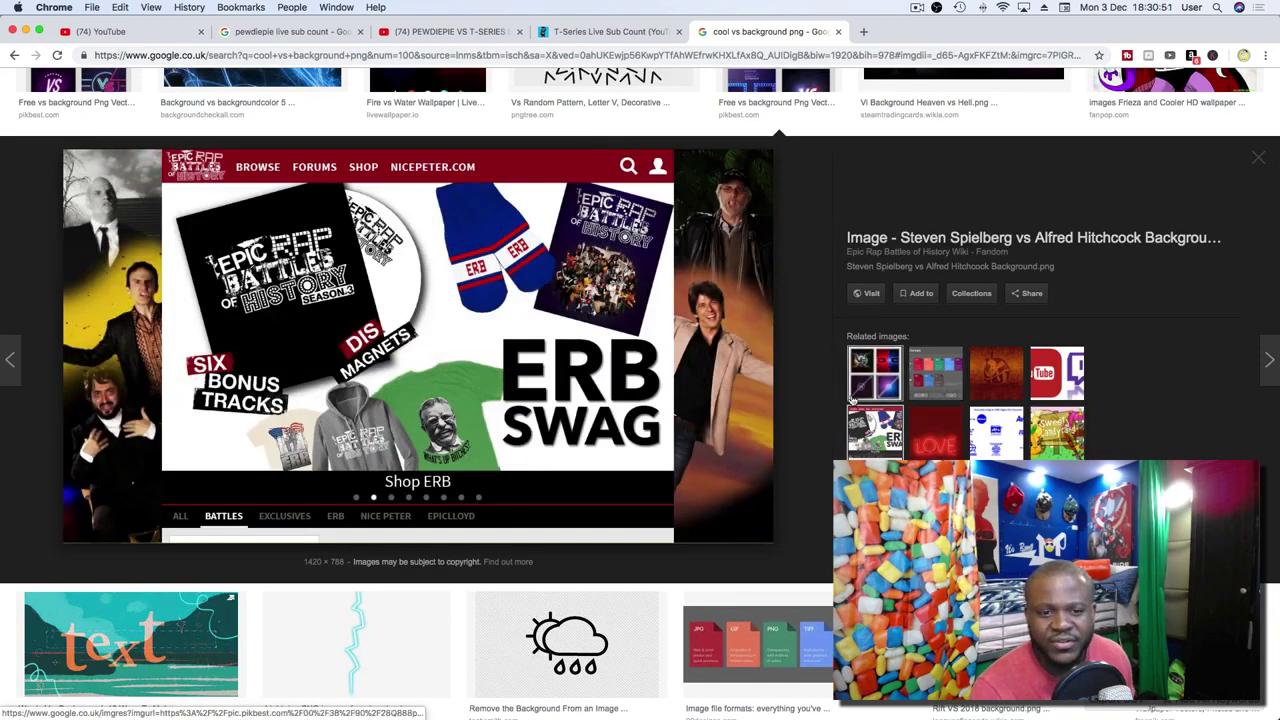
{"action": "scroll", "coordinate": [768, 365], "scroll_direction": "up", "scroll_amount": 4}
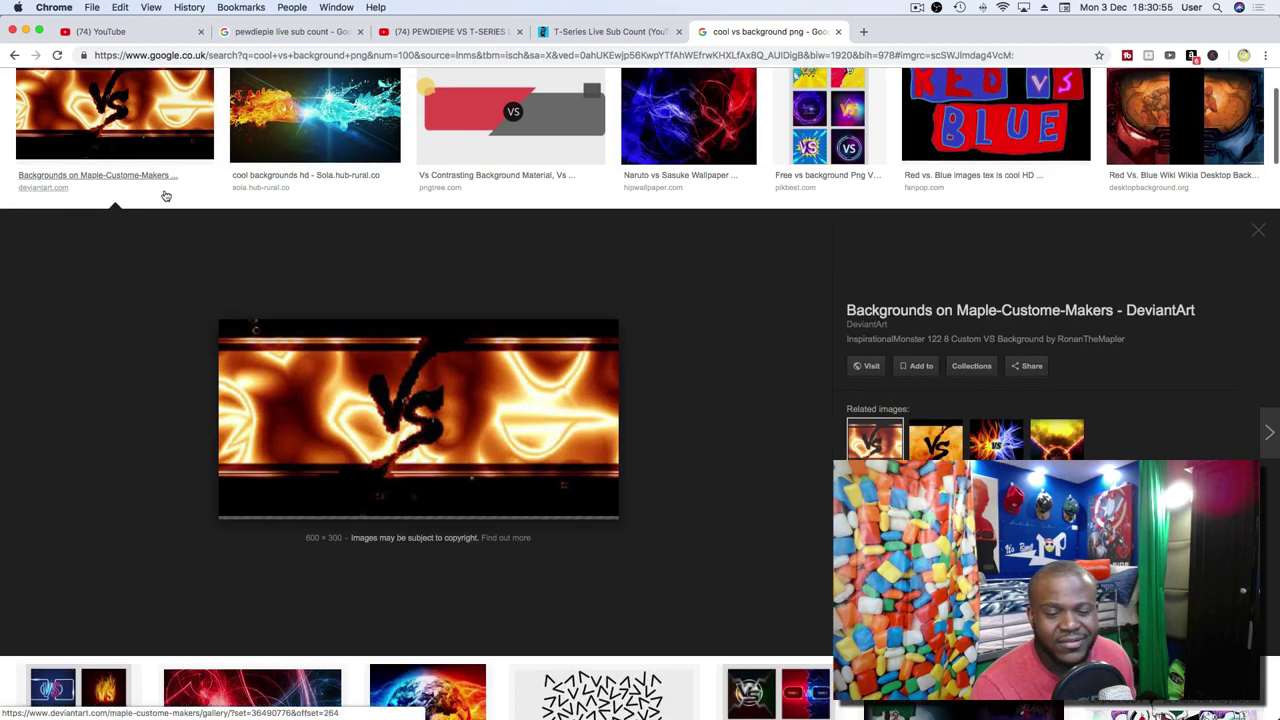
{"action": "left_click", "coordinate": [160, 195]}
{"action": "scroll", "coordinate": [445, 355], "scroll_direction": "up", "scroll_amount": 2}
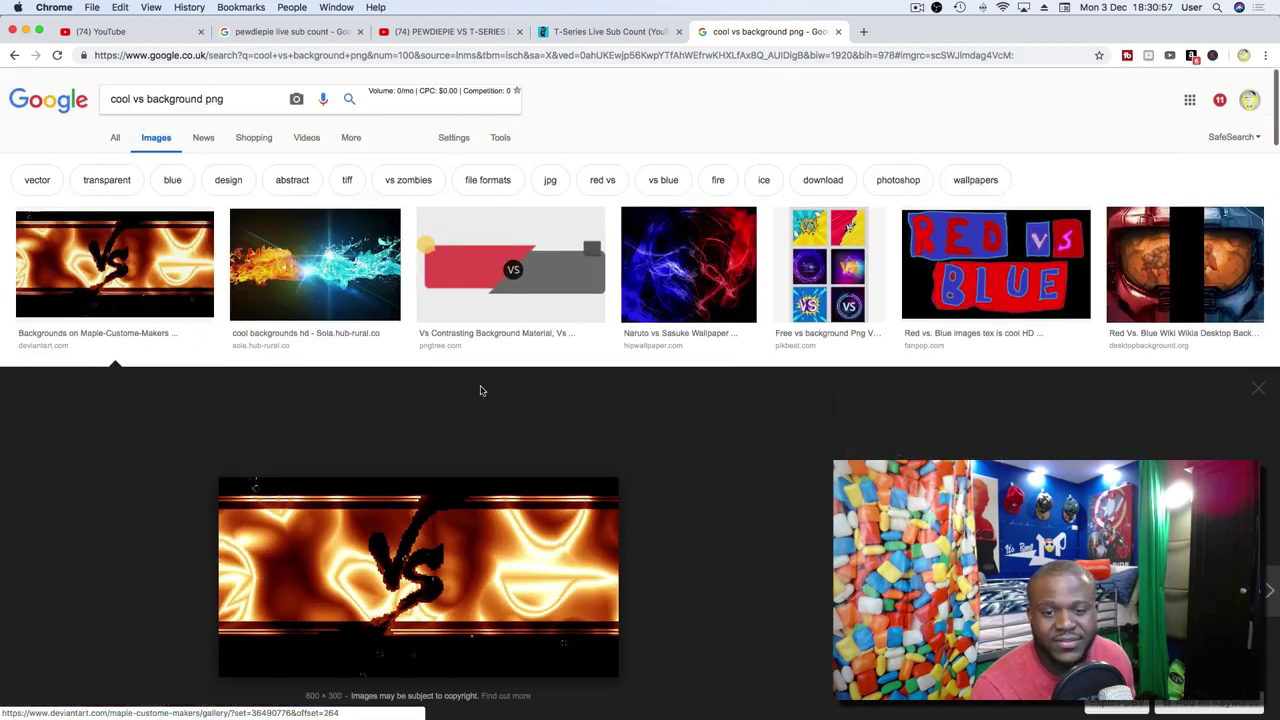
Reopen the red-and-grey VS contrasting image and choose its related orange Fighter 1 and Fighter 2 banner image.
{"action": "left_click", "coordinate": [510, 265]}
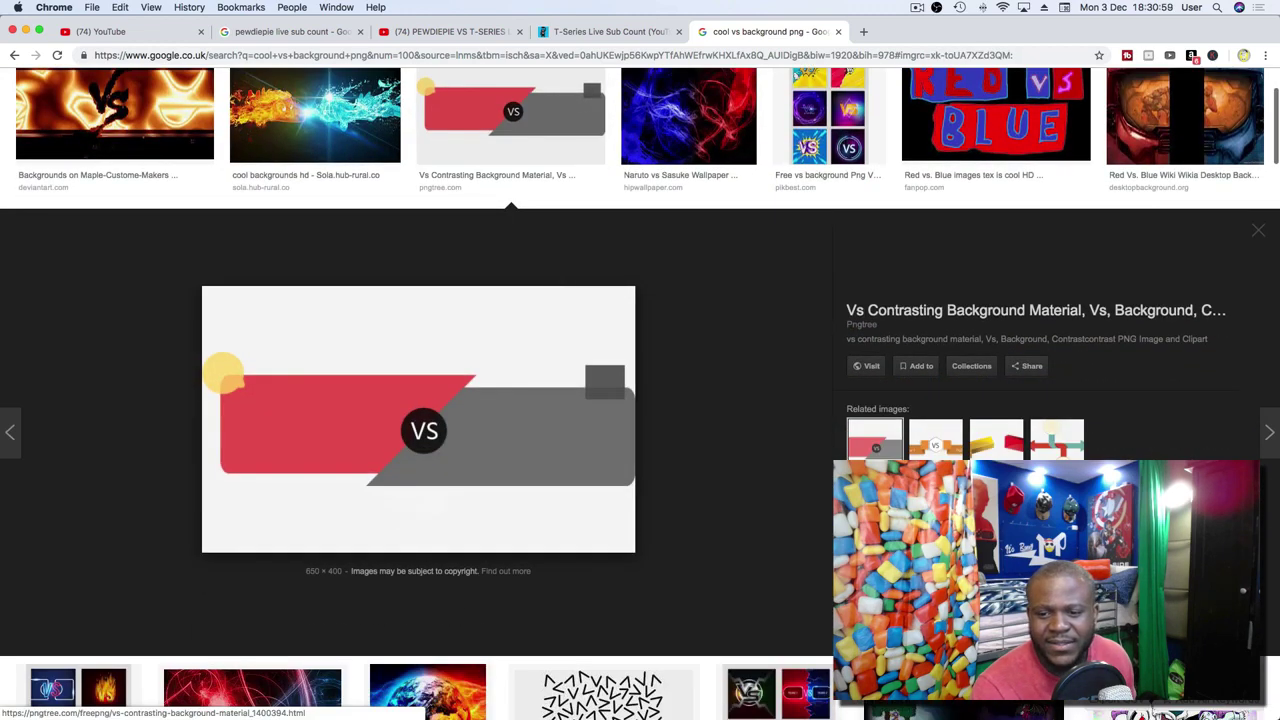
{"action": "left_click", "coordinate": [935, 445]}
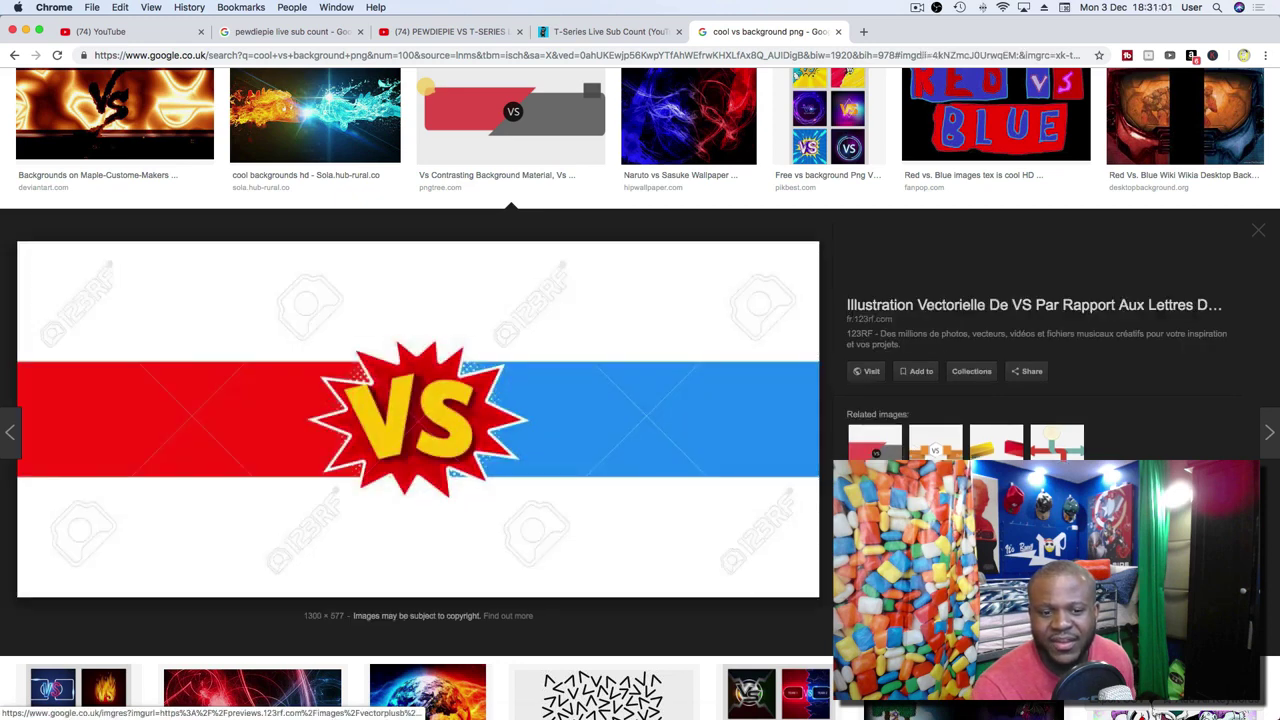
{"action": "left_click", "coordinate": [950, 440]}
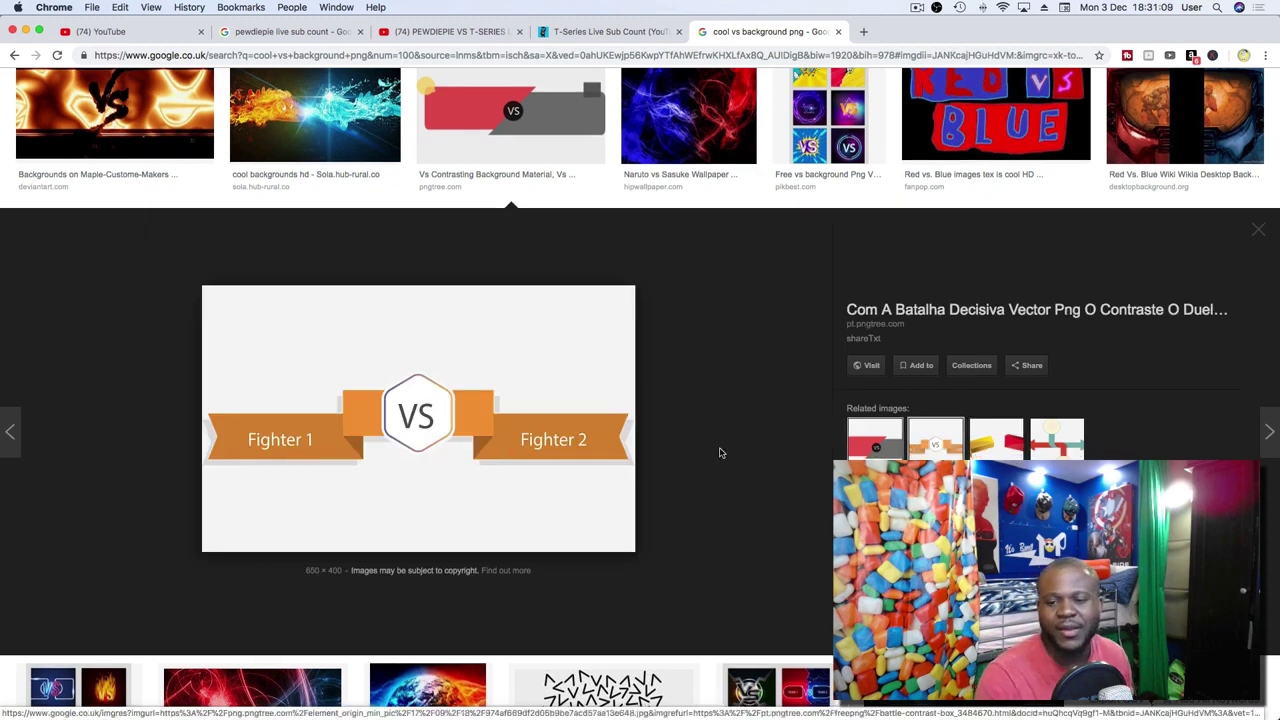
Save the orange Fighter 1 and Fighter 2 banner image to Downloads as a JPEG named "pewdiepie vs t-series".
{"action": "right_click", "coordinate": [496, 370]}
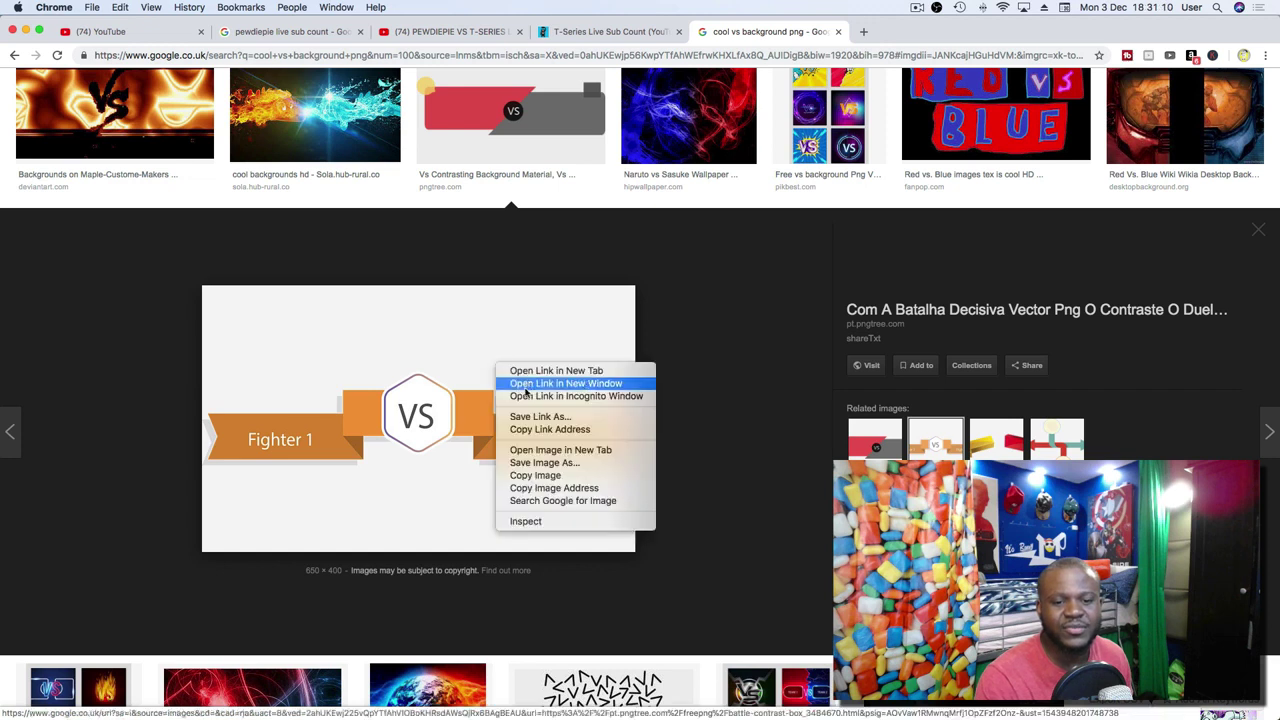
{"action": "left_click", "coordinate": [575, 463]}
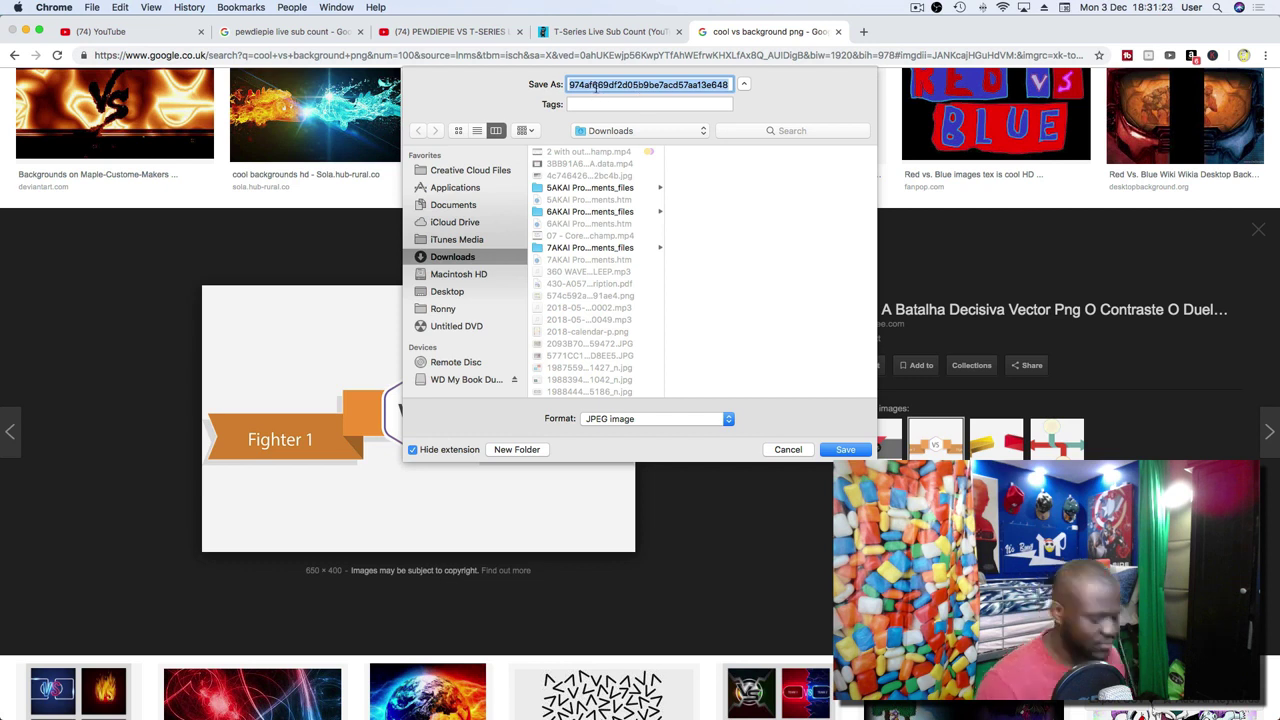
{"action": "type", "text": "pewdiepie vs t-series"}
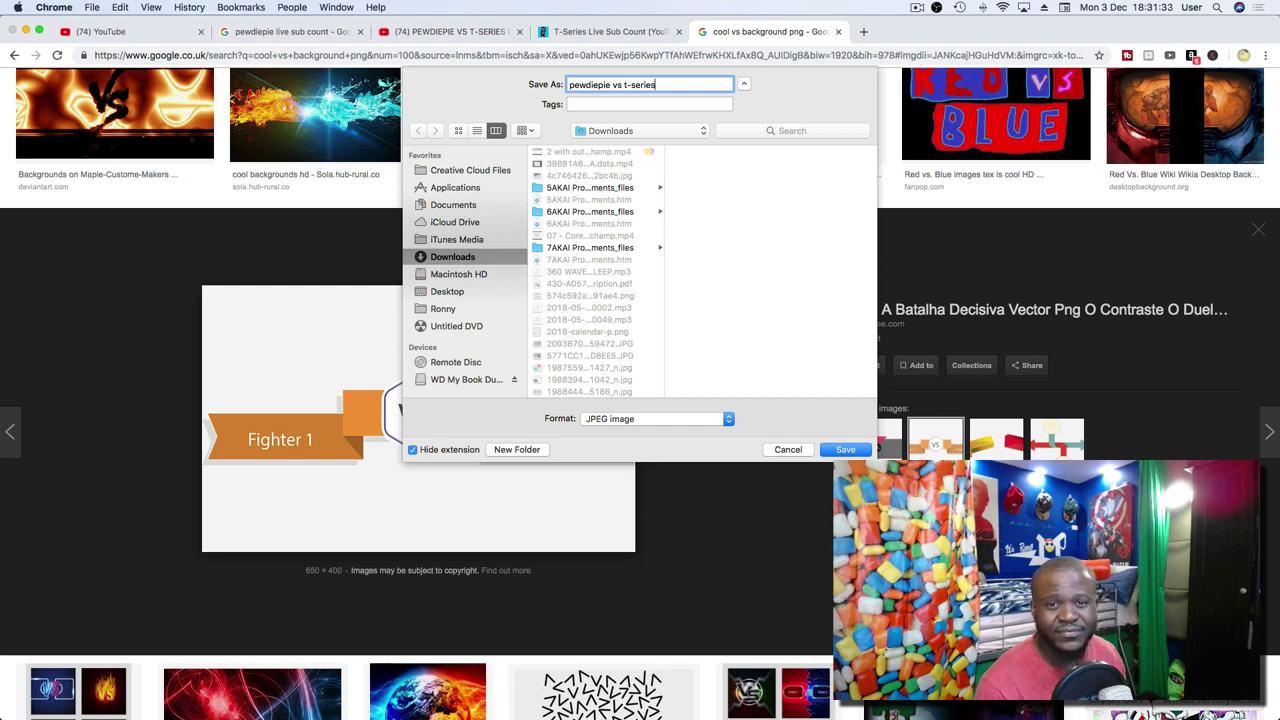
{"action": "key", "text": "Return"}
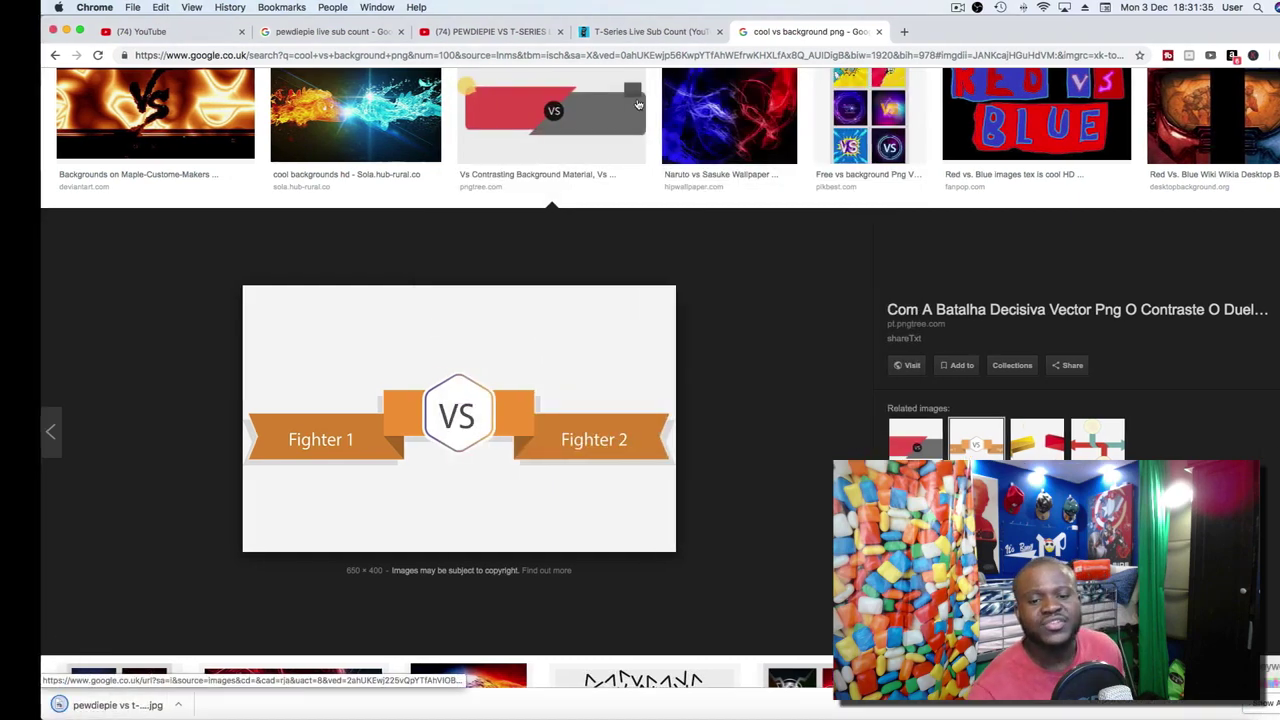
Switch to OBS Studio and add a new image source named "vs" to the scene.
{"action": "key", "text": "ctrl+Right"}
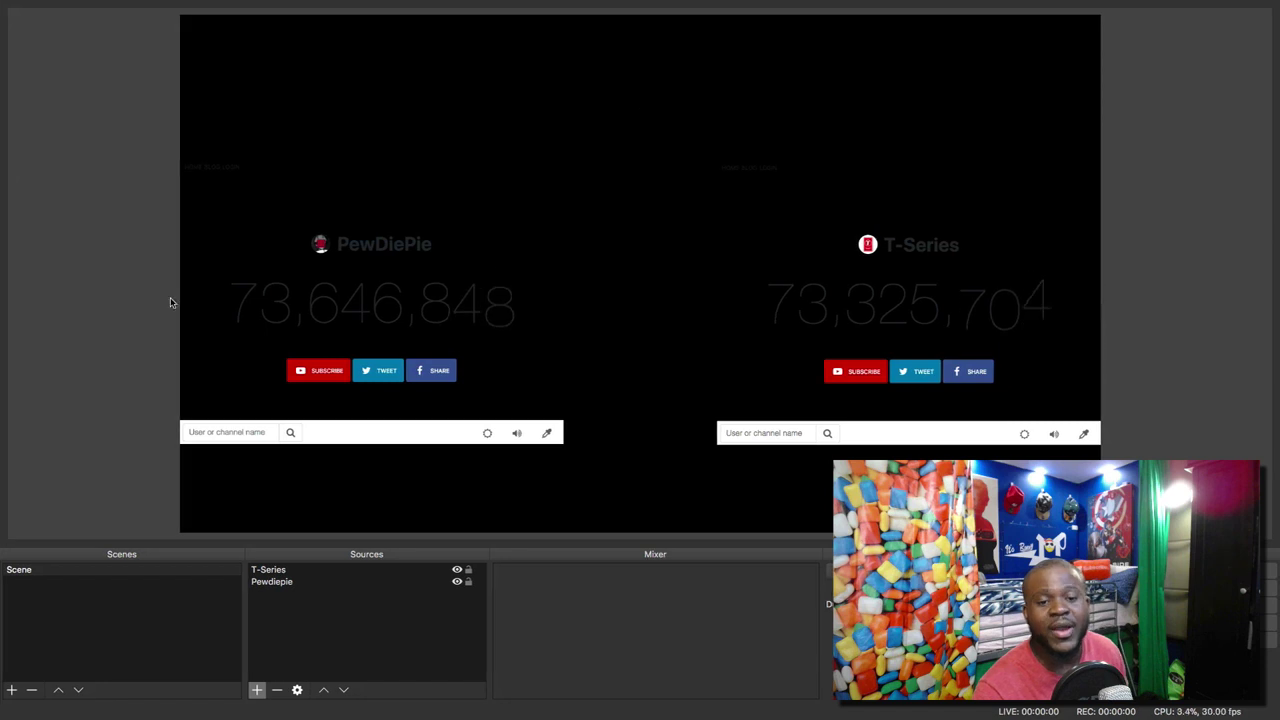
{"action": "left_click", "coordinate": [258, 690]}
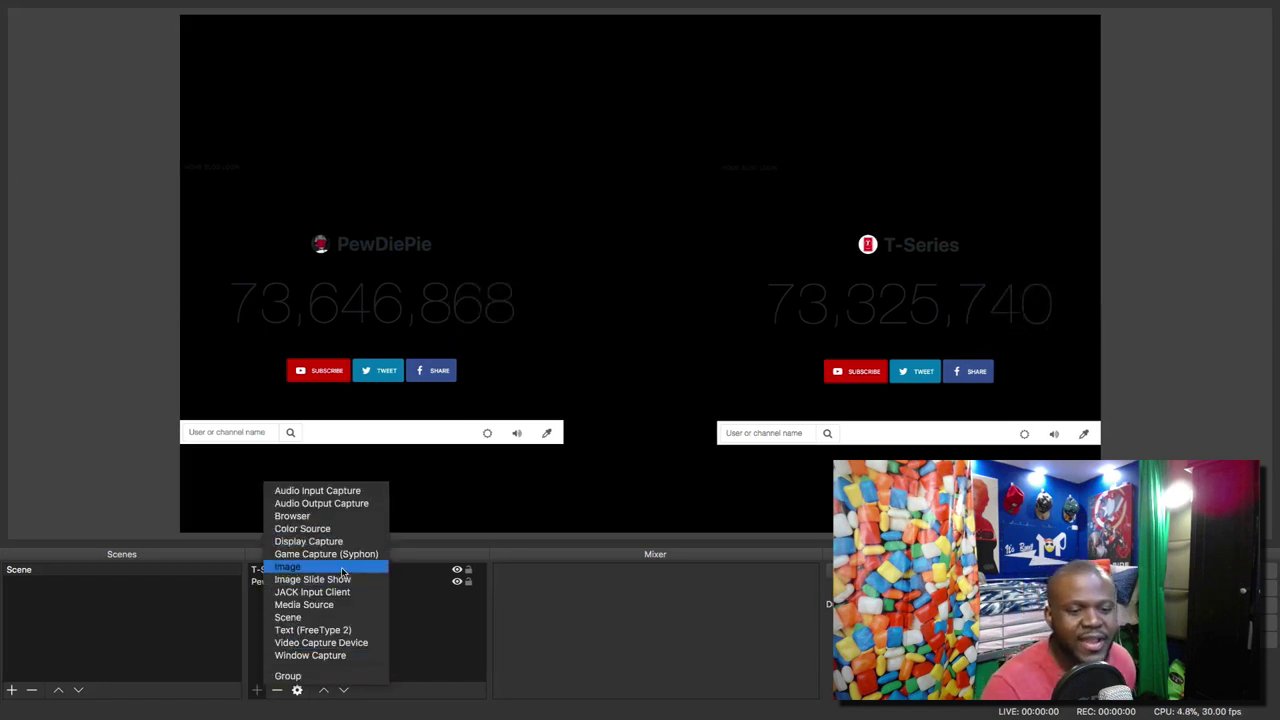
{"action": "left_click", "coordinate": [342, 568]}
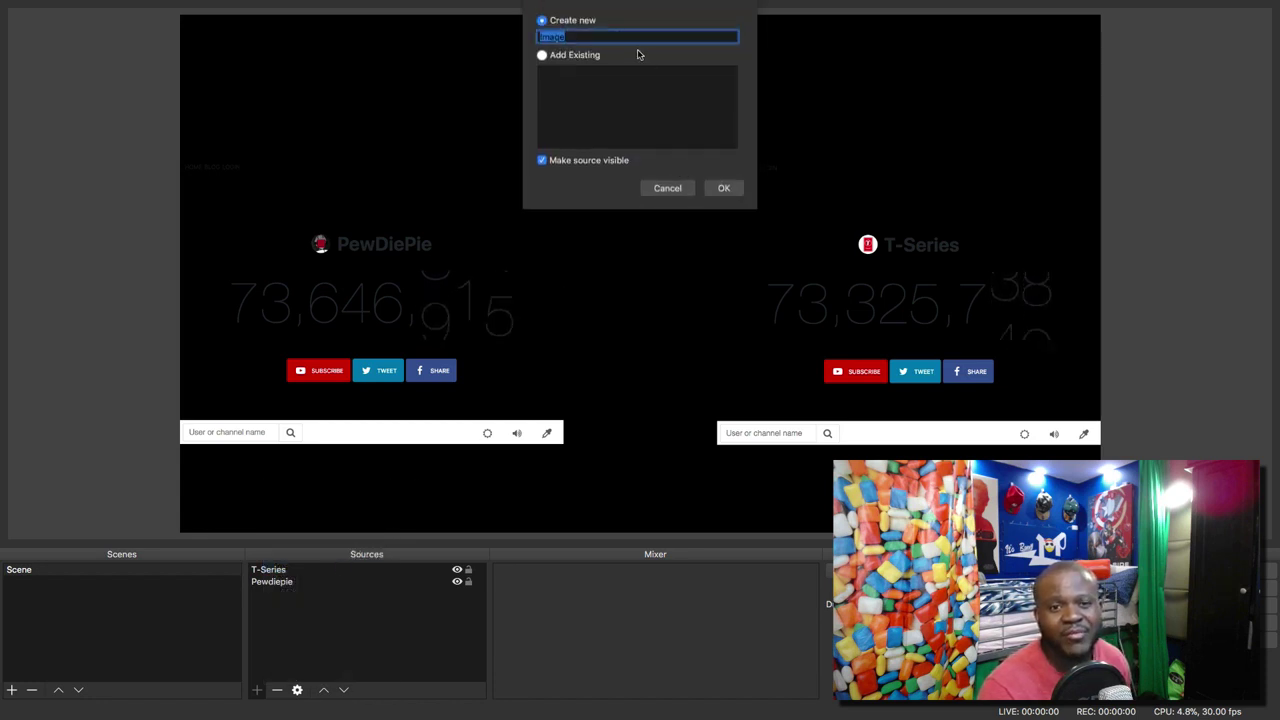
{"action": "type", "text": "v"}
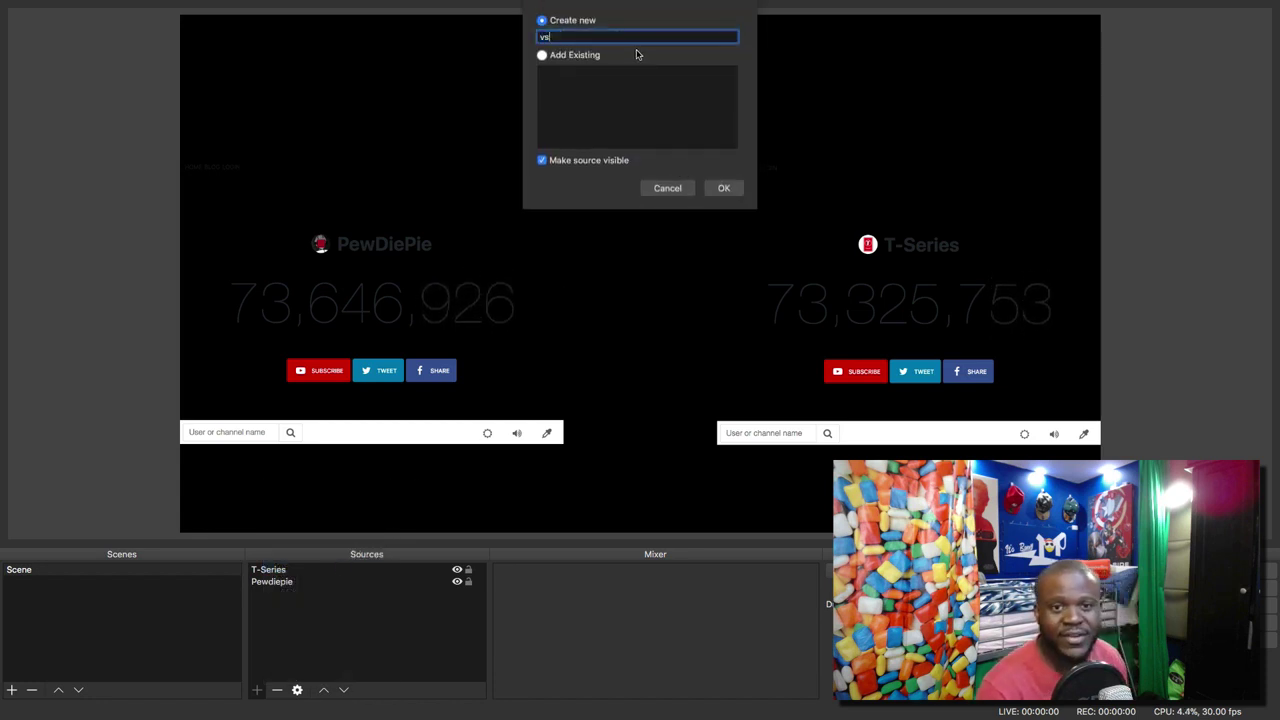
{"action": "type", "text": "s"}
{"action": "left_click", "coordinate": [728, 189]}
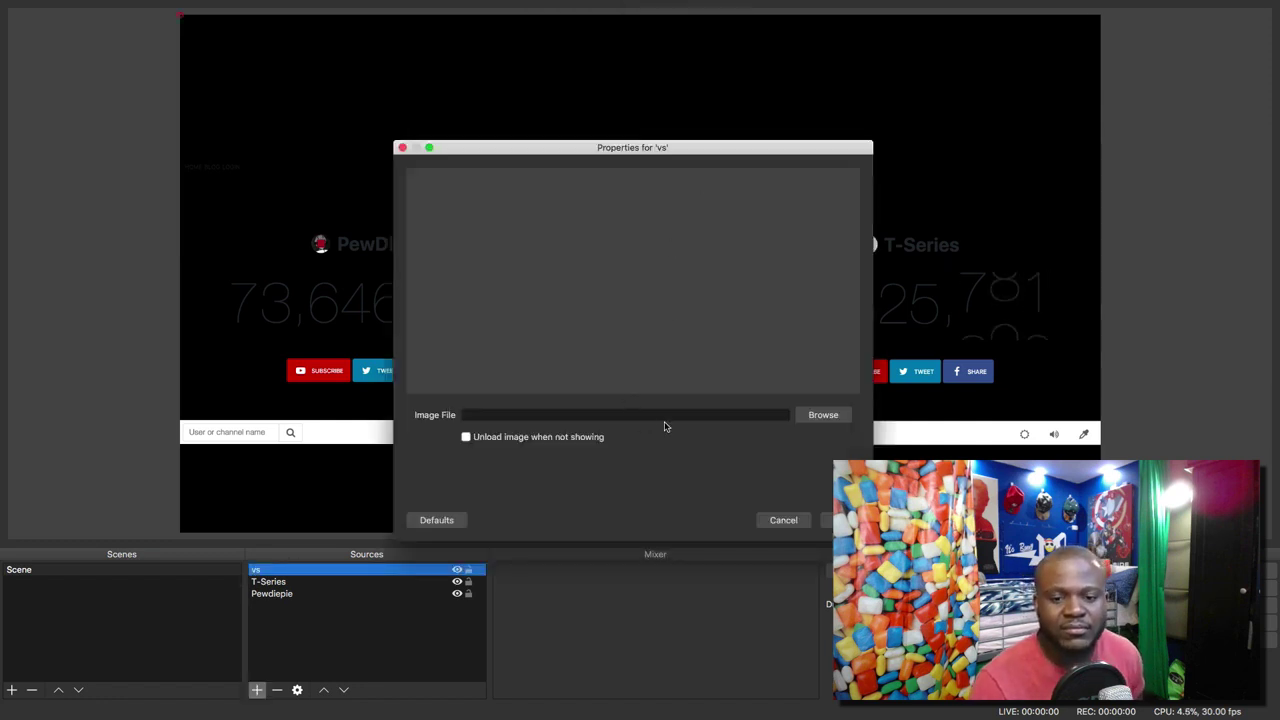
Load "pewdiepie vs t-series.jpg" from the Downloads folder as the image file of the vs source.
{"action": "left_click", "coordinate": [813, 420]}
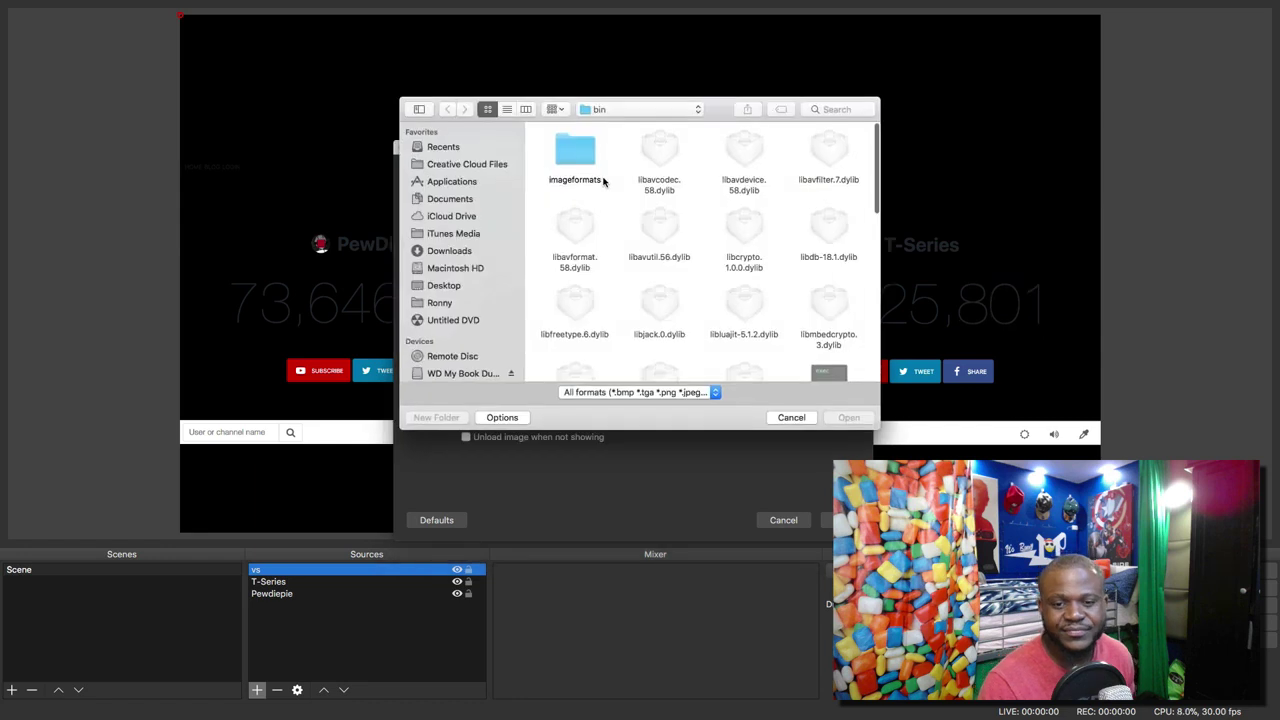
{"action": "left_click", "coordinate": [449, 252]}
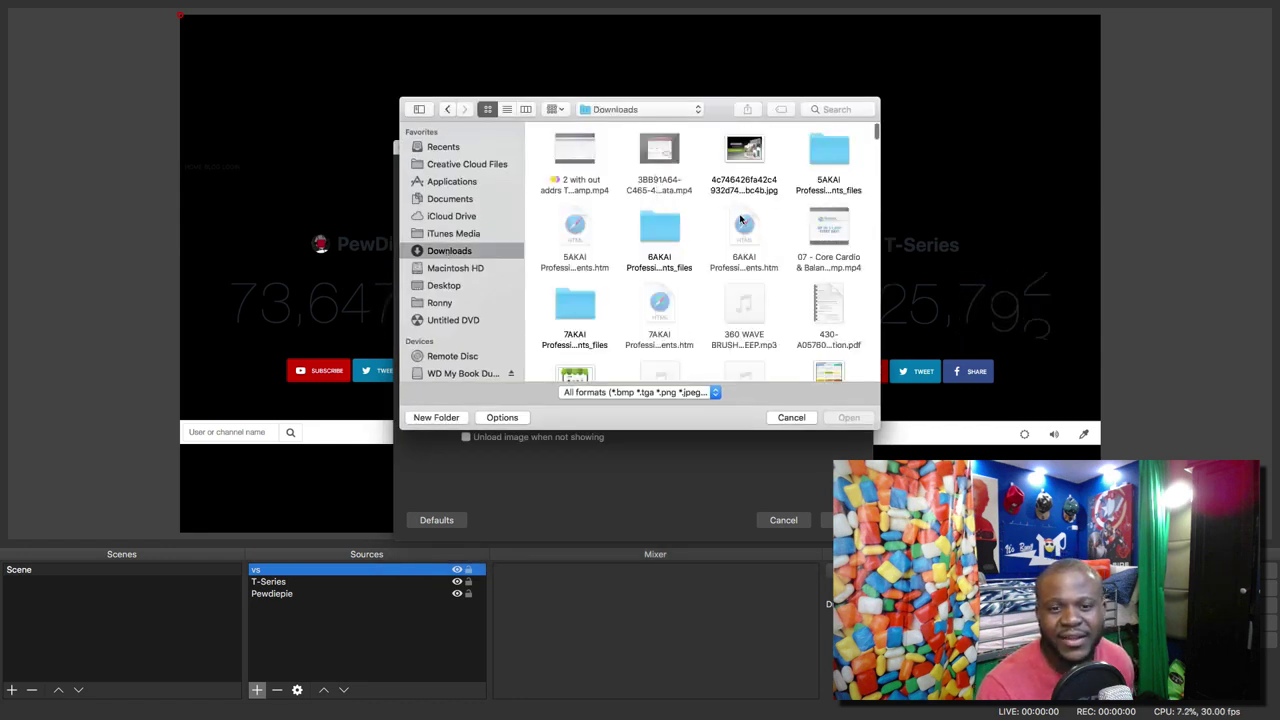
{"action": "scroll", "coordinate": [738, 219], "scroll_direction": "down", "scroll_amount": 5}
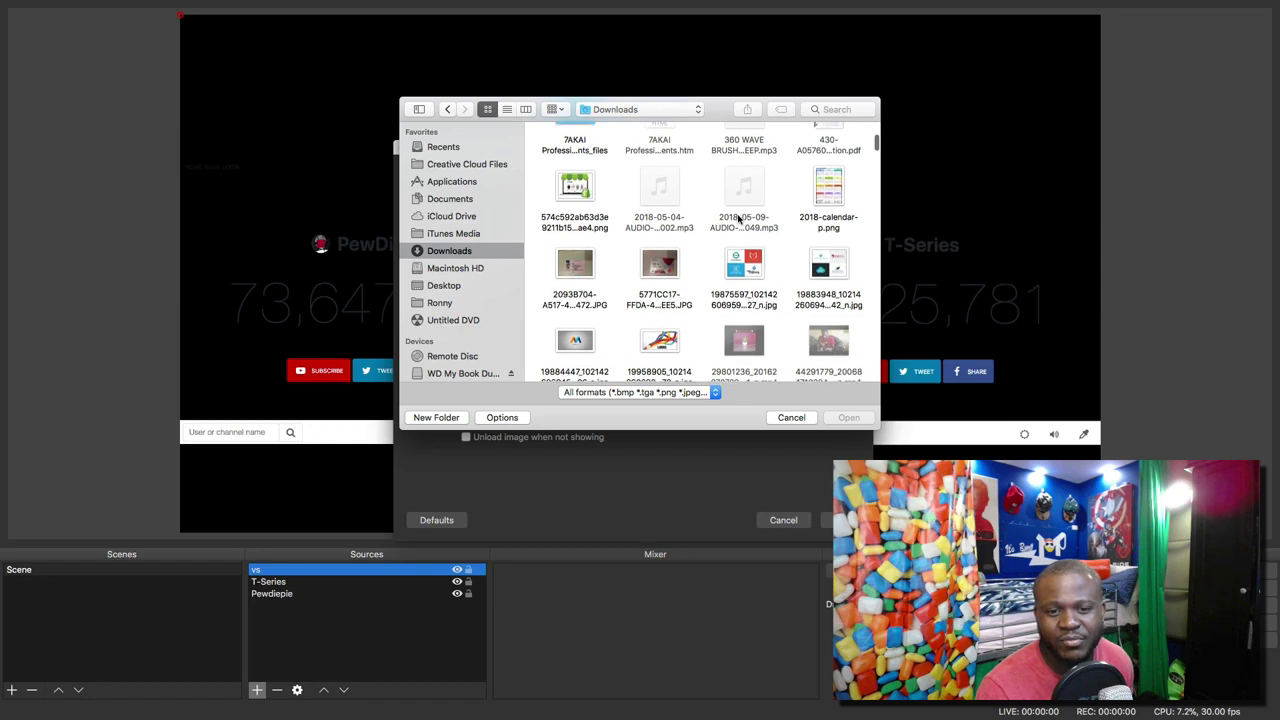
{"action": "scroll", "coordinate": [707, 209], "scroll_direction": "down", "scroll_amount": 2}
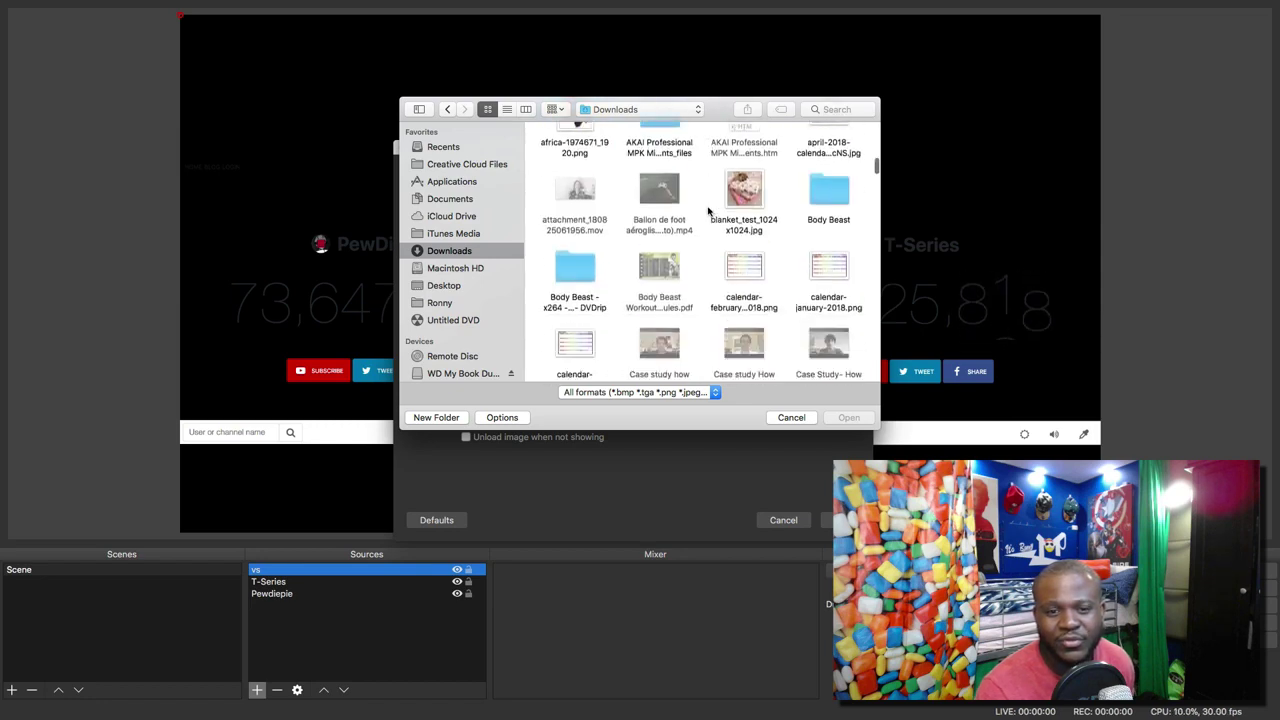
{"action": "scroll", "coordinate": [707, 211], "scroll_direction": "down", "scroll_amount": 1}
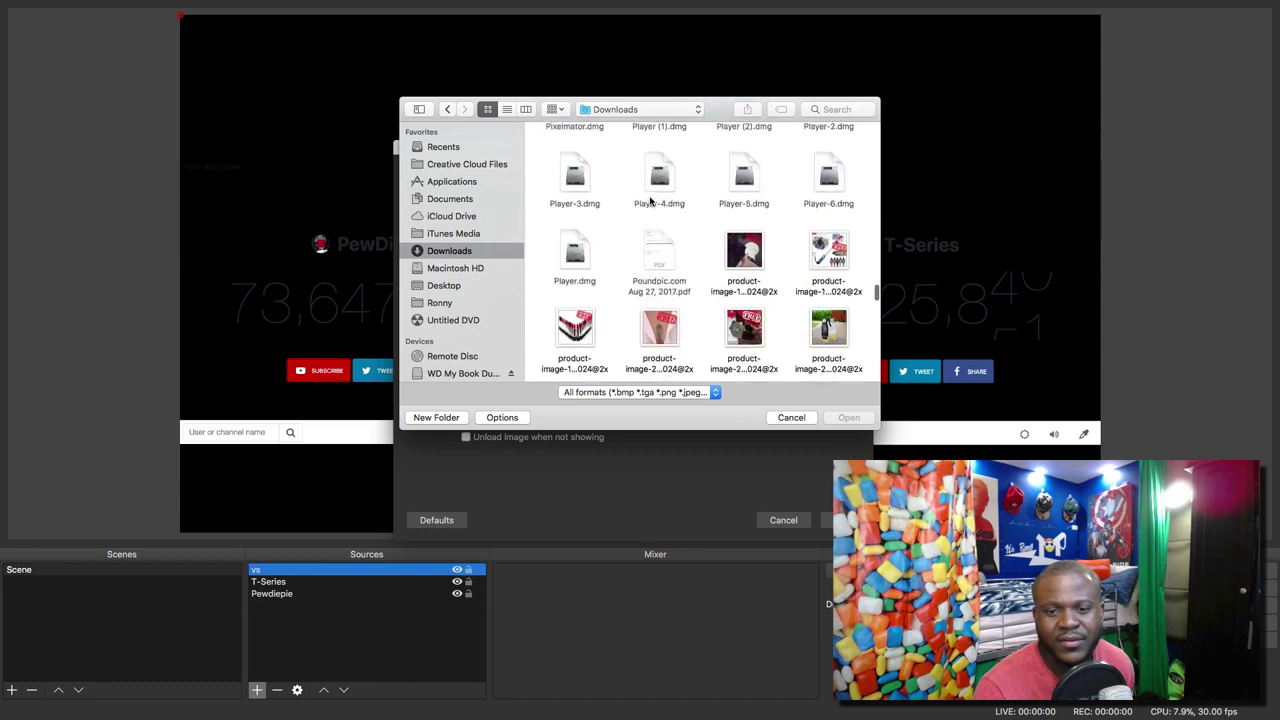
{"action": "scroll", "coordinate": [650, 200], "scroll_direction": "up", "scroll_amount": 5}
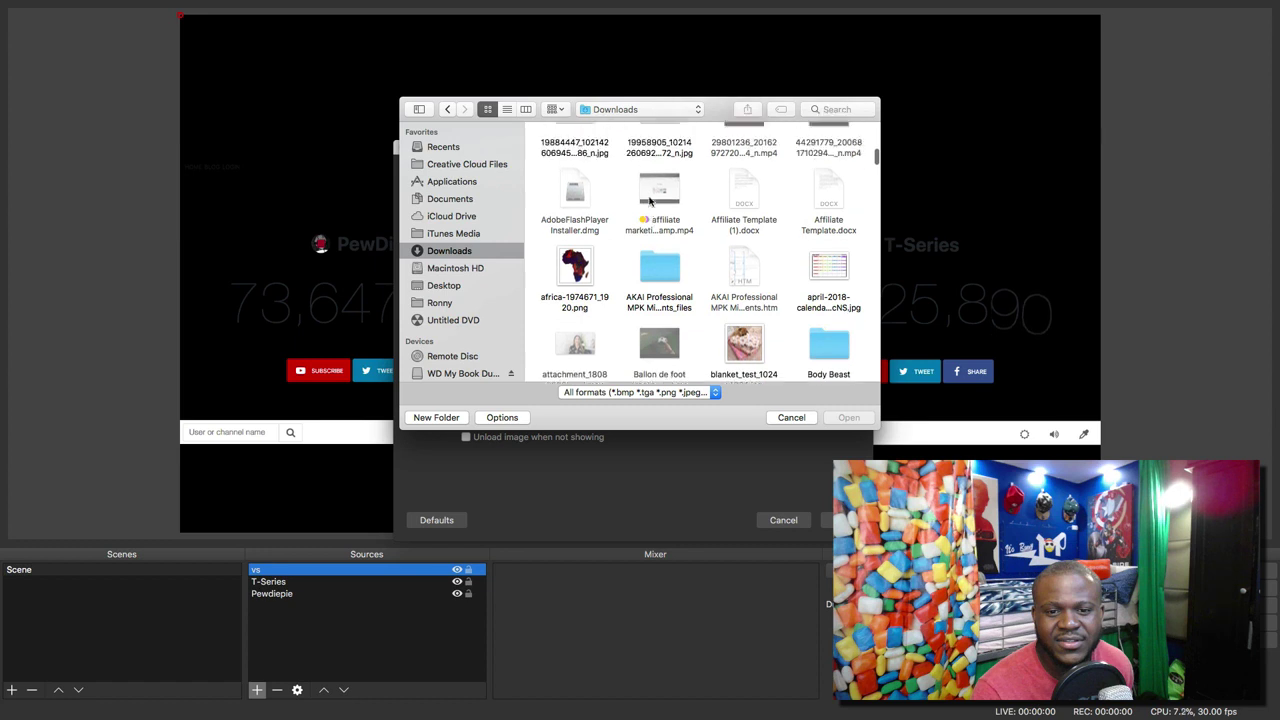
{"action": "scroll", "coordinate": [649, 202], "scroll_direction": "up", "scroll_amount": 1}
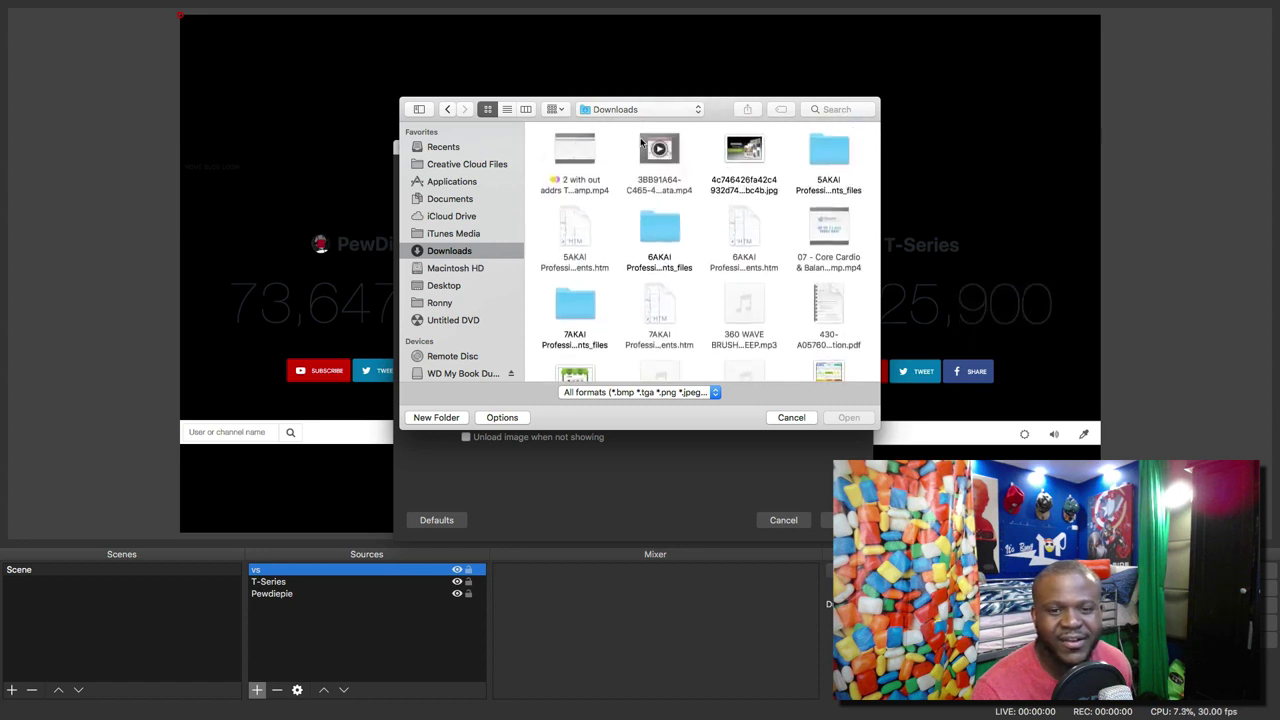
{"action": "scroll", "coordinate": [714, 227], "scroll_direction": "down", "scroll_amount": 5}
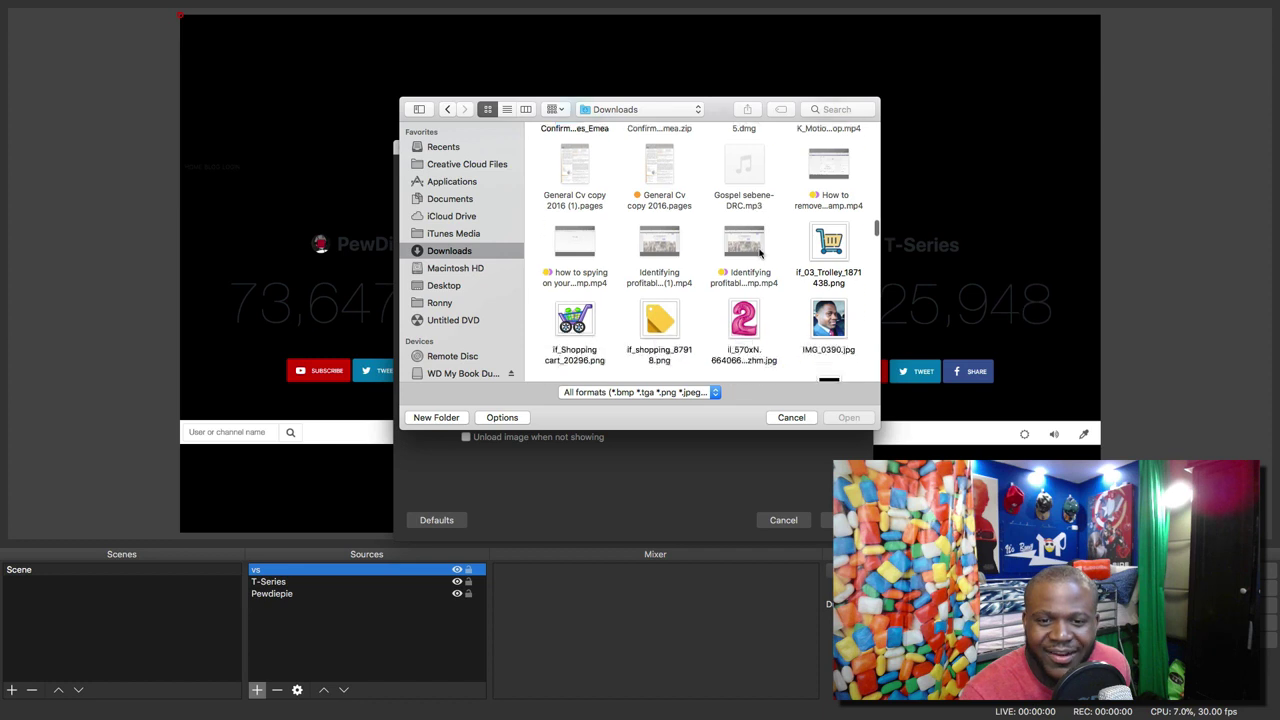
{"action": "scroll", "coordinate": [760, 252], "scroll_direction": "down", "scroll_amount": 5}
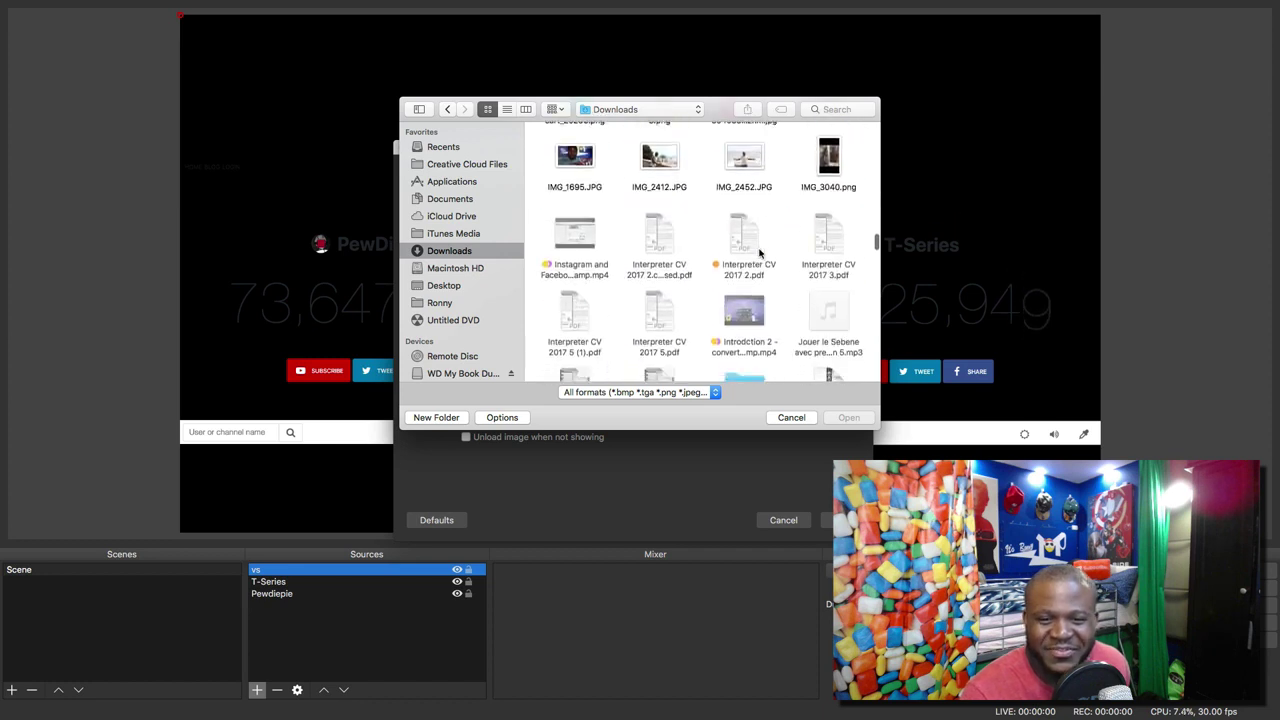
{"action": "scroll", "coordinate": [760, 252], "scroll_direction": "down", "scroll_amount": 10}
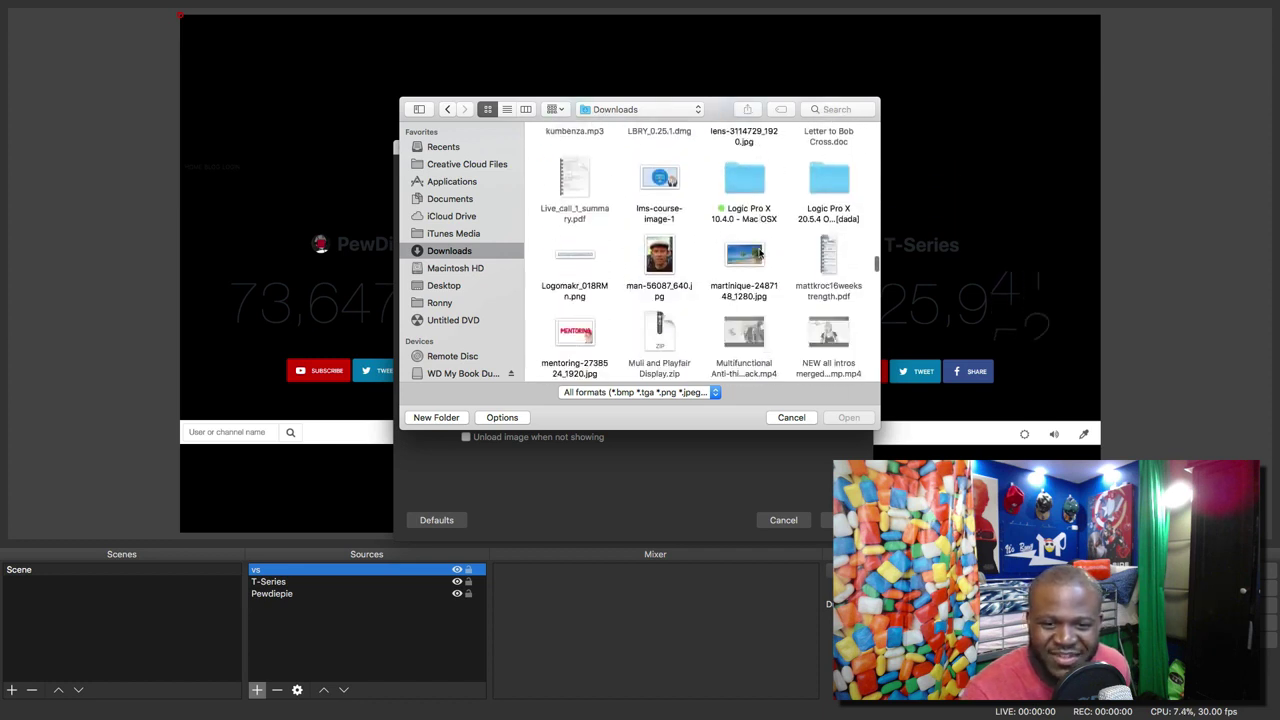
{"action": "scroll", "coordinate": [759, 253], "scroll_direction": "down", "scroll_amount": 10}
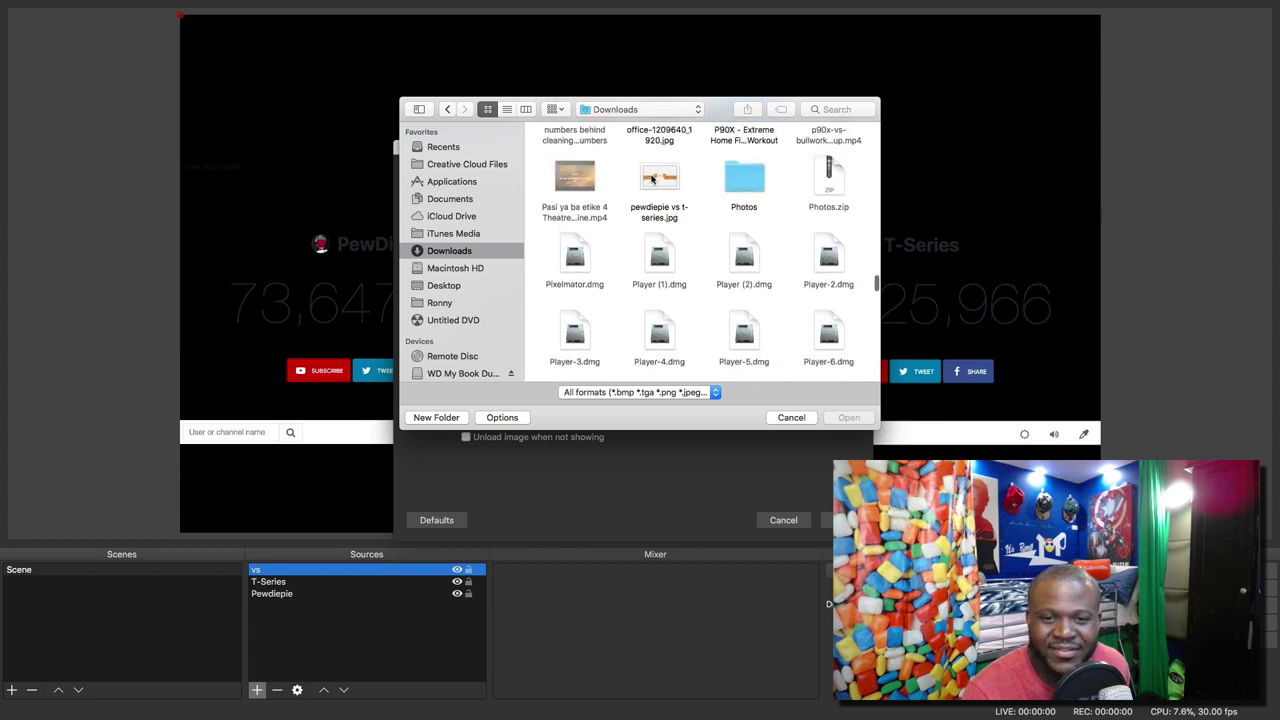
{"action": "left_click", "coordinate": [652, 178]}
{"action": "left_click", "coordinate": [848, 417]}
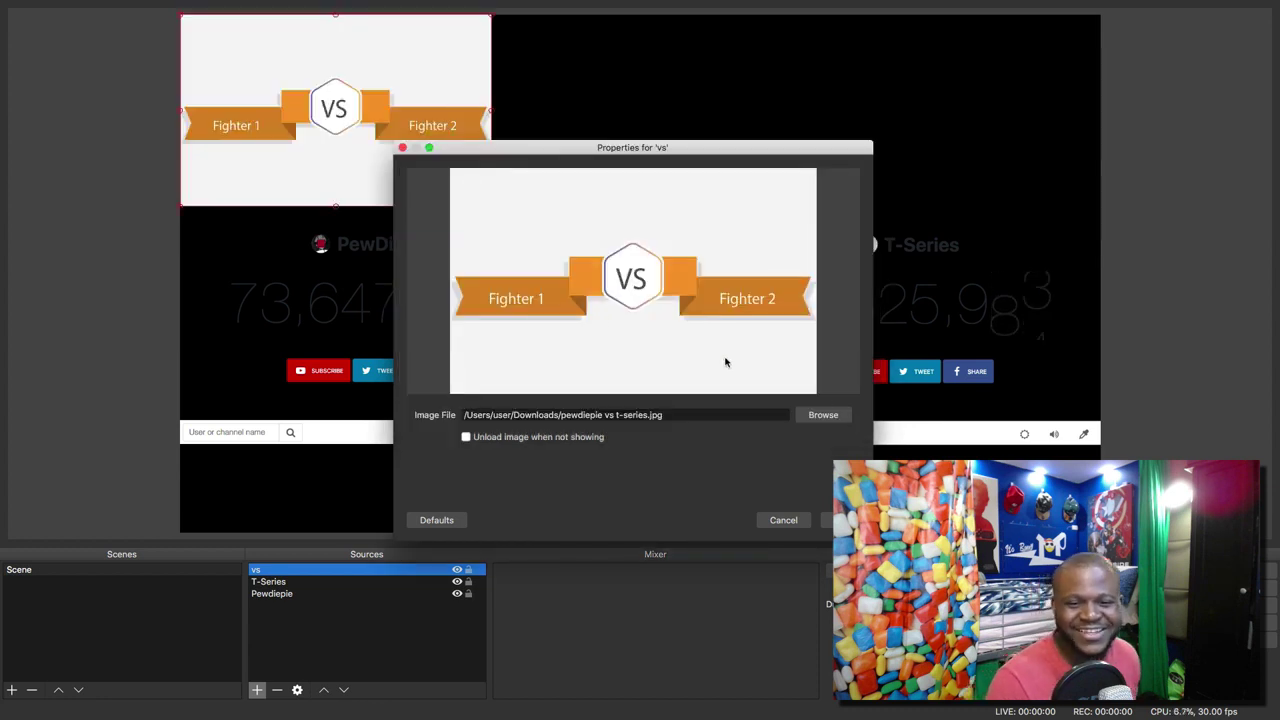
{"action": "left_click", "coordinate": [845, 520]}
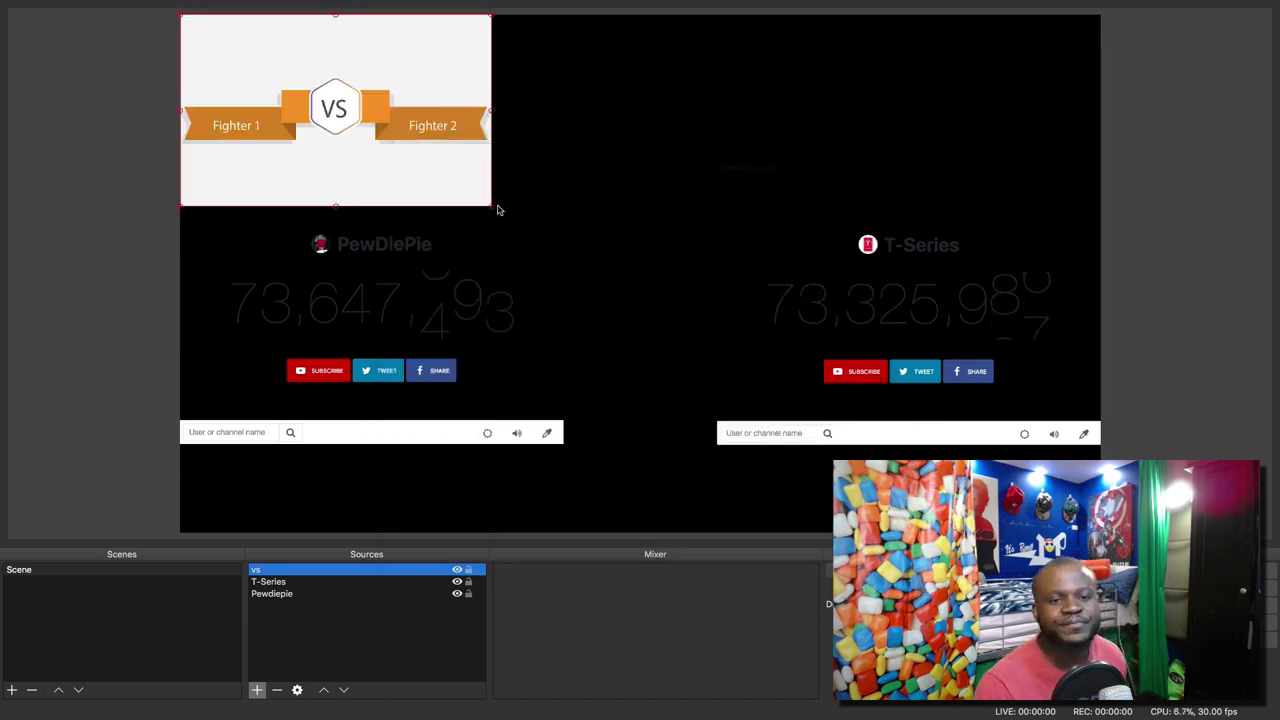
Enlarge the vs image to fill the canvas and place it below the T-Series and Pewdiepie sources in the stacking order.
{"action": "left_click_drag", "start_coordinate": [492, 205], "coordinate": [1103, 392]}
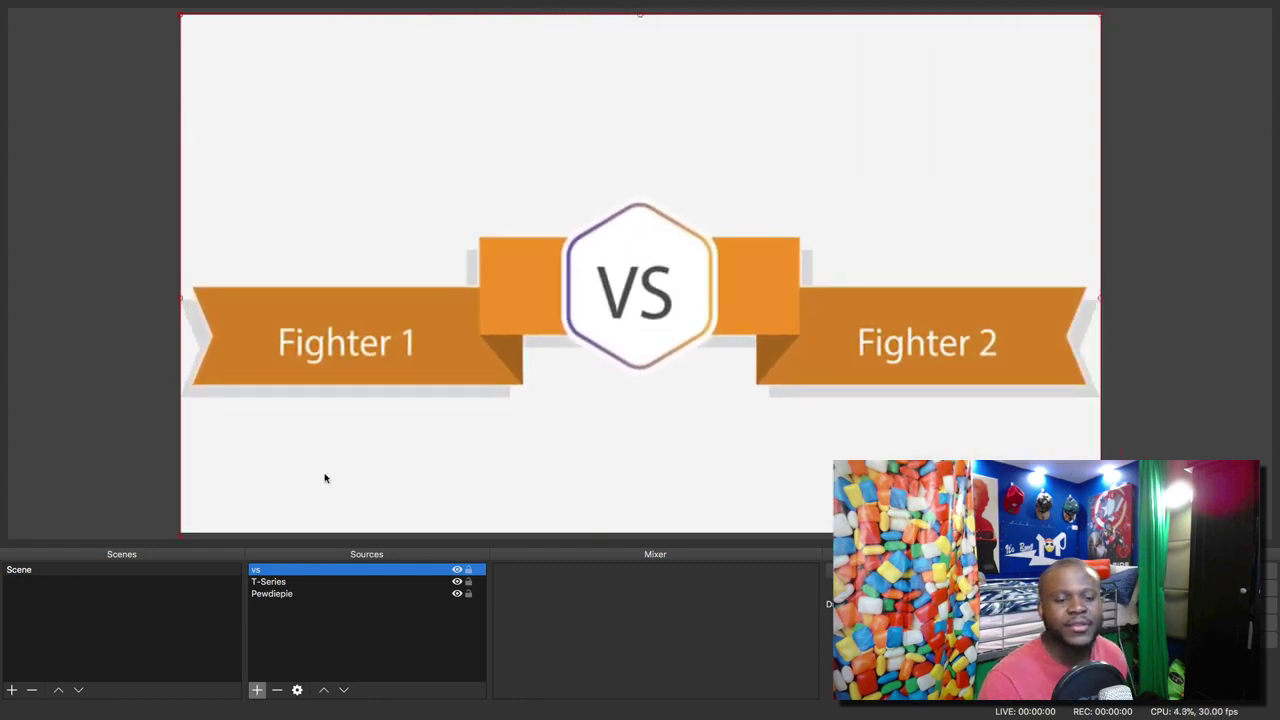
{"action": "left_click_drag", "start_coordinate": [287, 577], "coordinate": [286, 606]}
{"action": "left_click", "coordinate": [114, 412]}
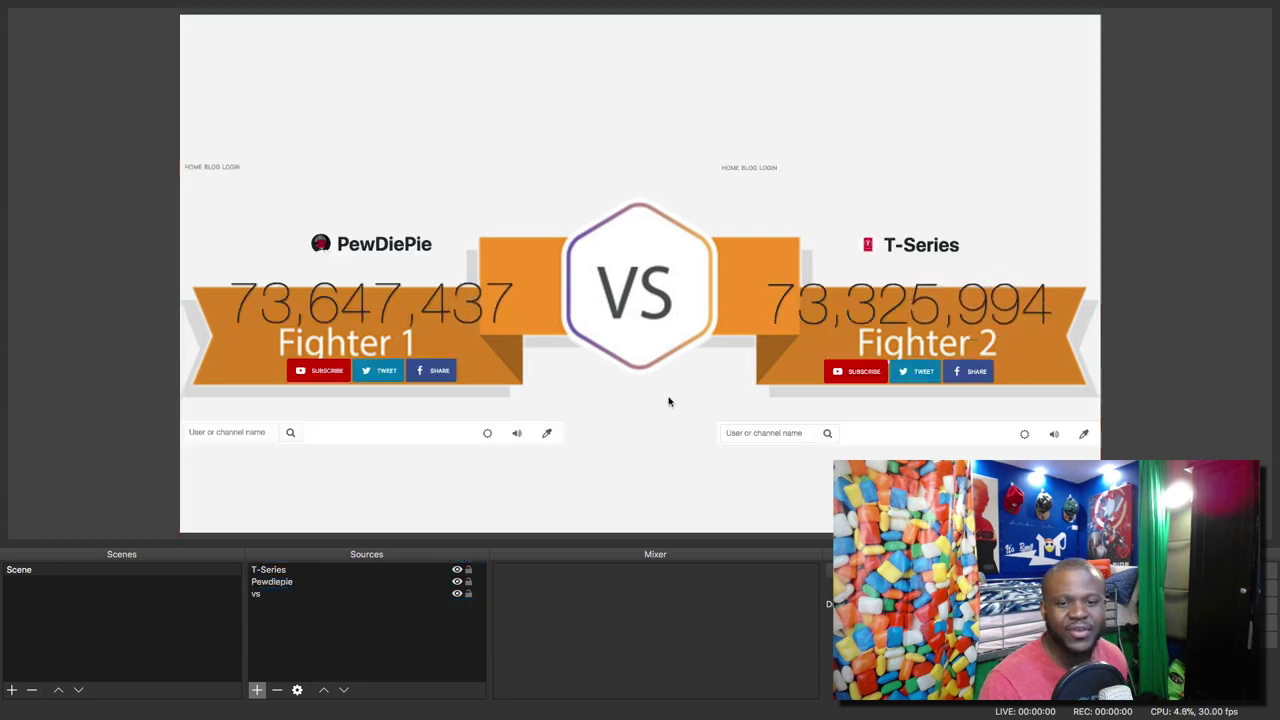
Move the vs background image down so its orange banner sits below the two subscriber counts.
{"action": "left_click", "coordinate": [676, 408]}
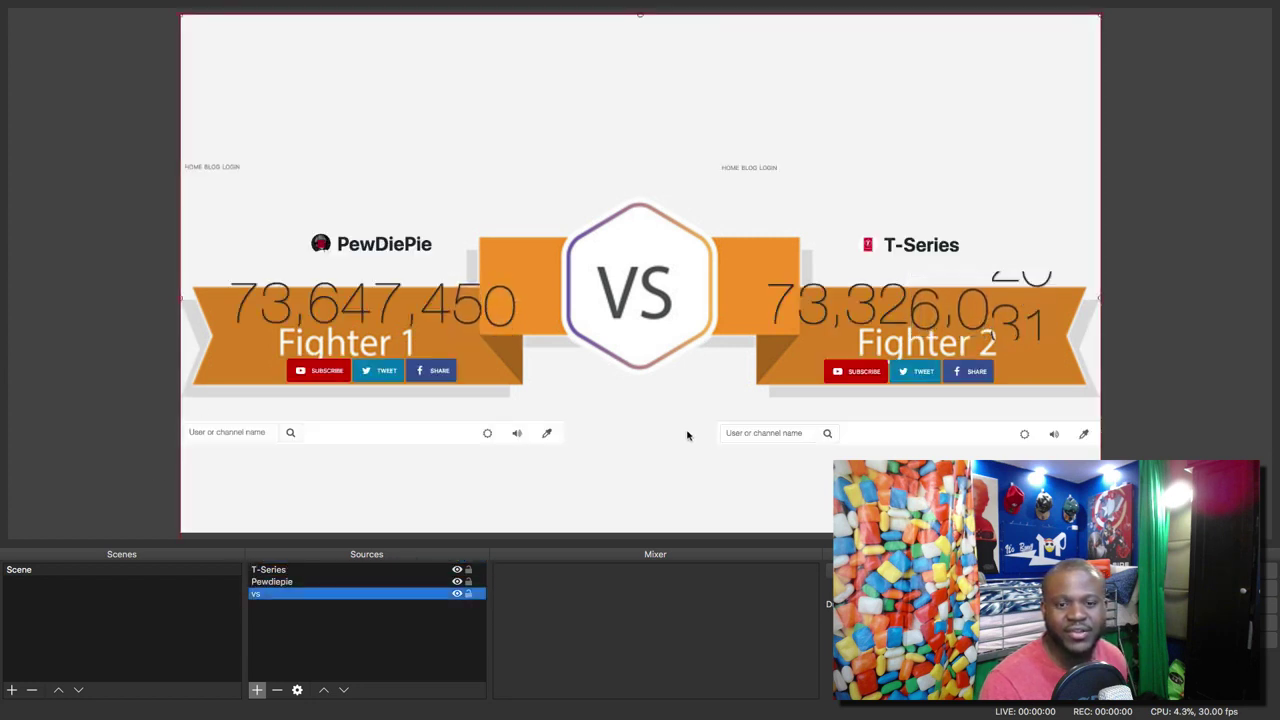
{"action": "left_click_drag", "start_coordinate": [689, 434], "coordinate": [688, 448]}
{"action": "left_click_drag", "start_coordinate": [649, 196], "coordinate": [656, 326]}
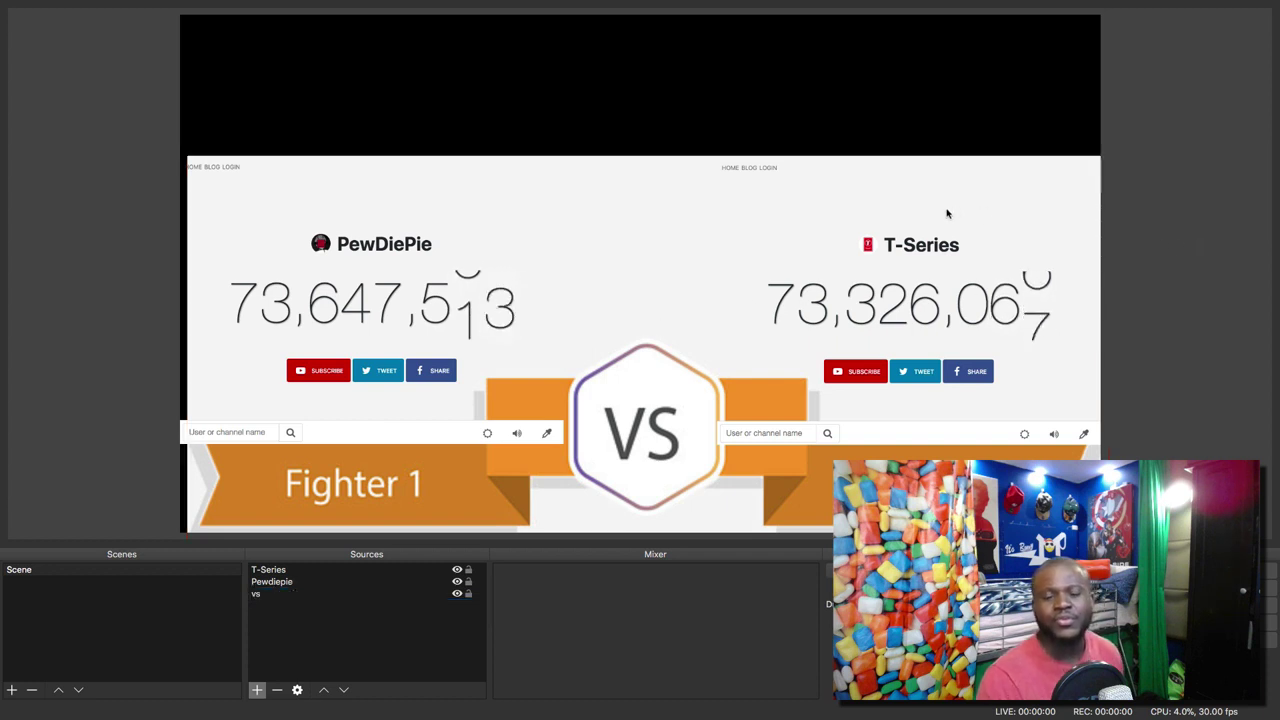
Move the Pewdiepie and T-Series counters up to the same height, clear of the VS banner.
{"action": "left_click", "coordinate": [466, 297]}
{"action": "left_click_drag", "start_coordinate": [466, 297], "coordinate": [423, 237]}
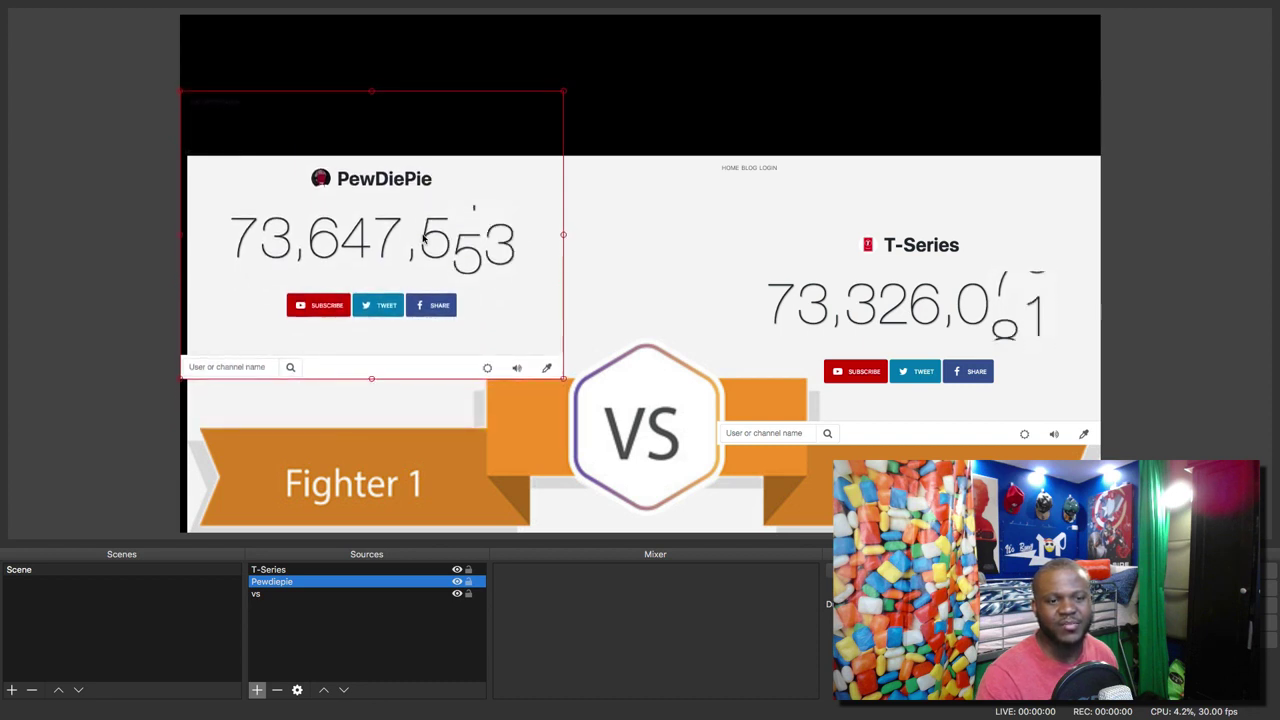
{"action": "left_click_drag", "start_coordinate": [911, 300], "coordinate": [910, 262]}
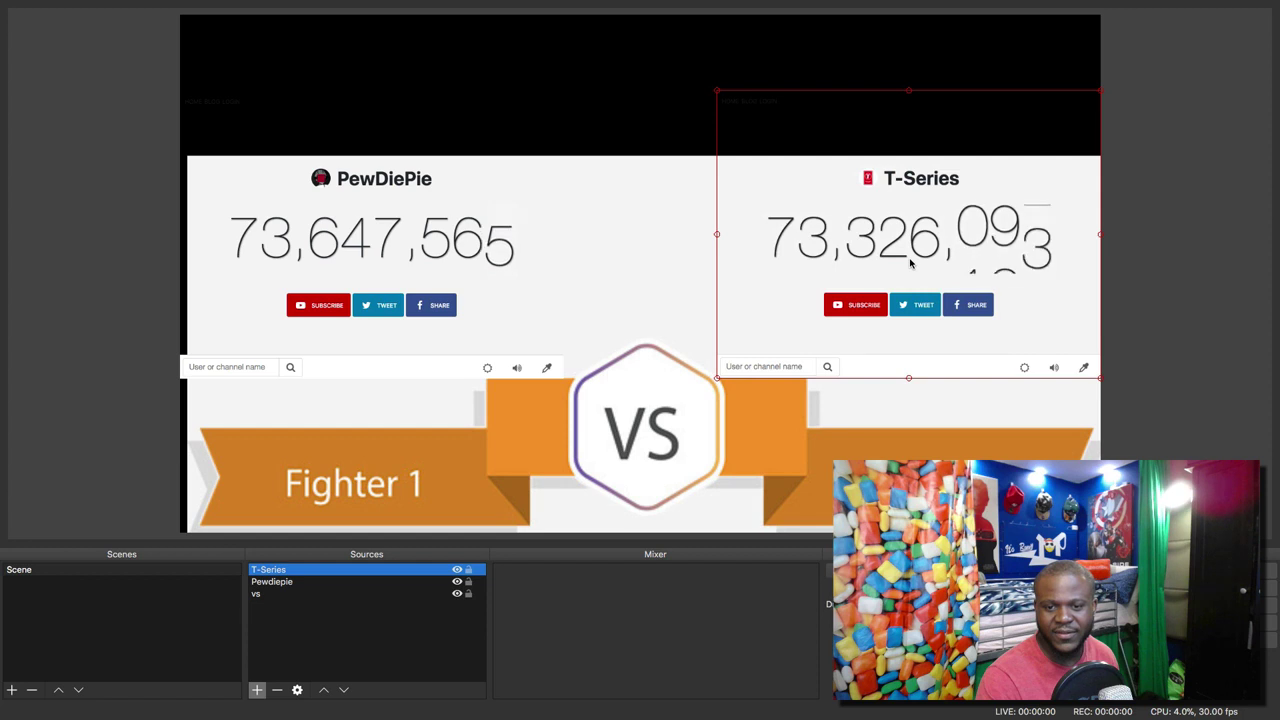
{"action": "left_click", "coordinate": [1154, 268]}
Shift the vs background image sideways so it lines up with the canvas's side edges.
{"action": "left_click", "coordinate": [391, 219]}
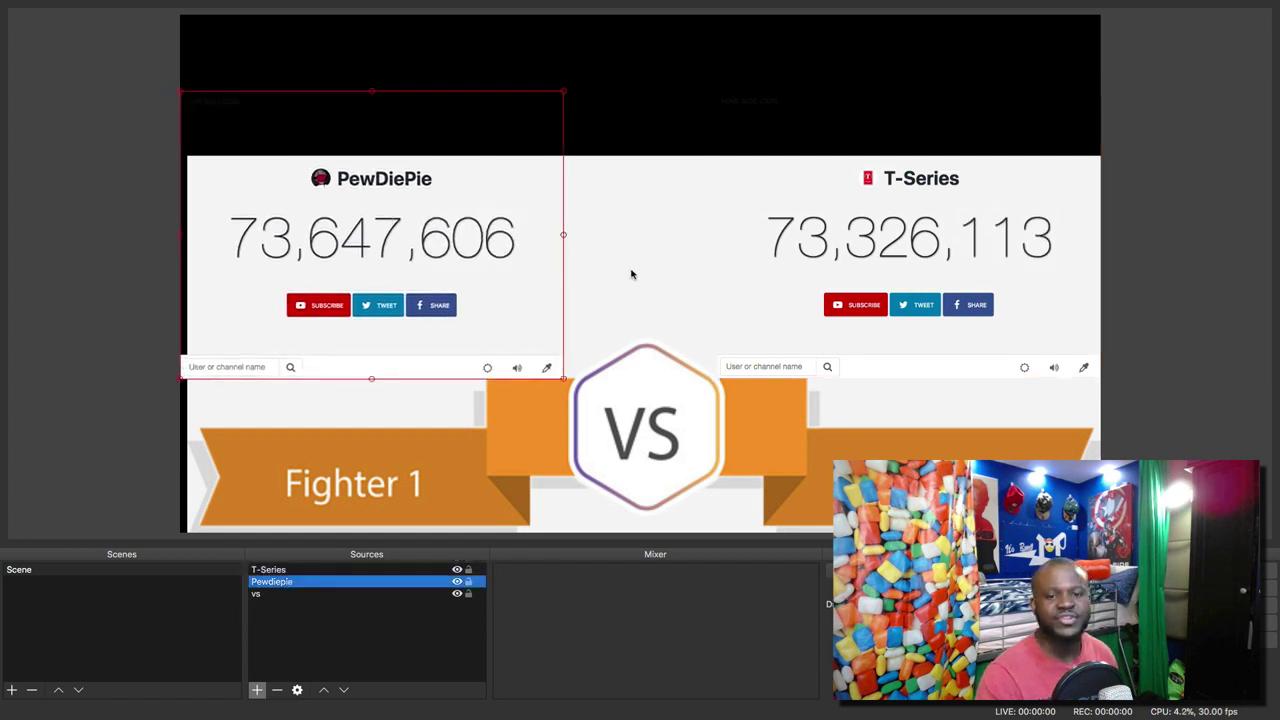
{"action": "left_click_drag", "start_coordinate": [631, 274], "coordinate": [637, 271]}
{"action": "left_click", "coordinate": [80, 206]}
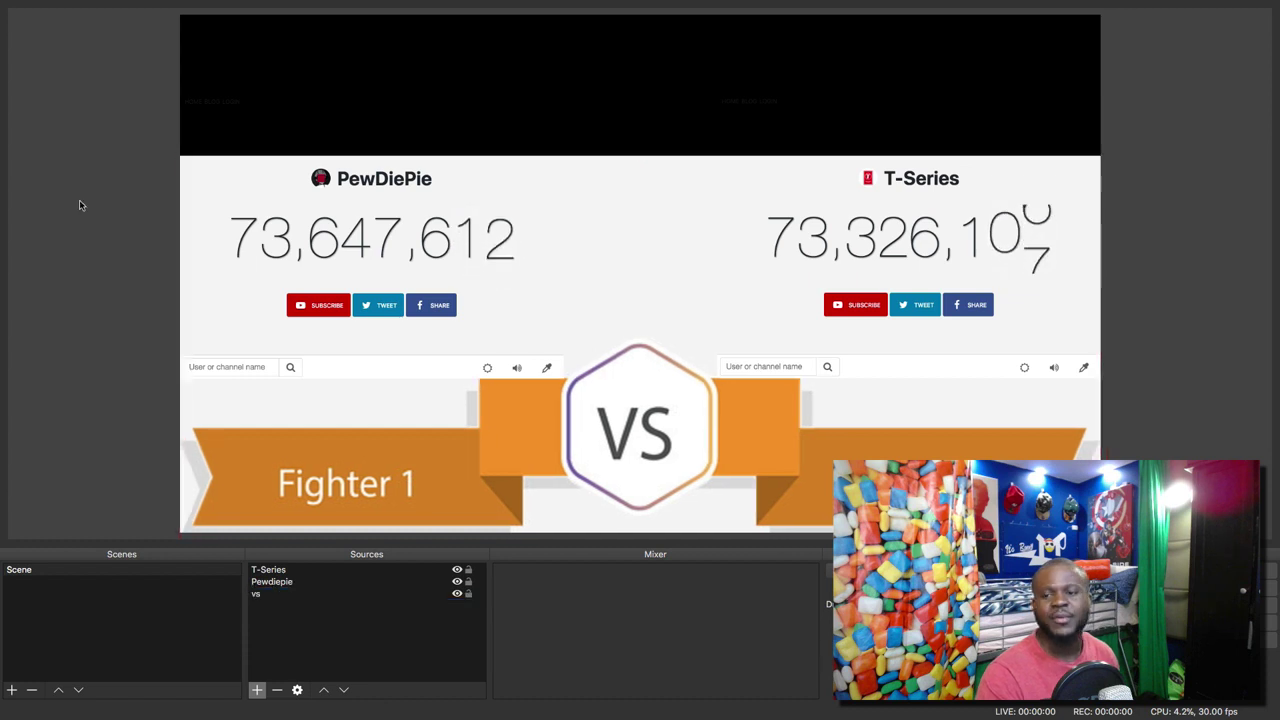